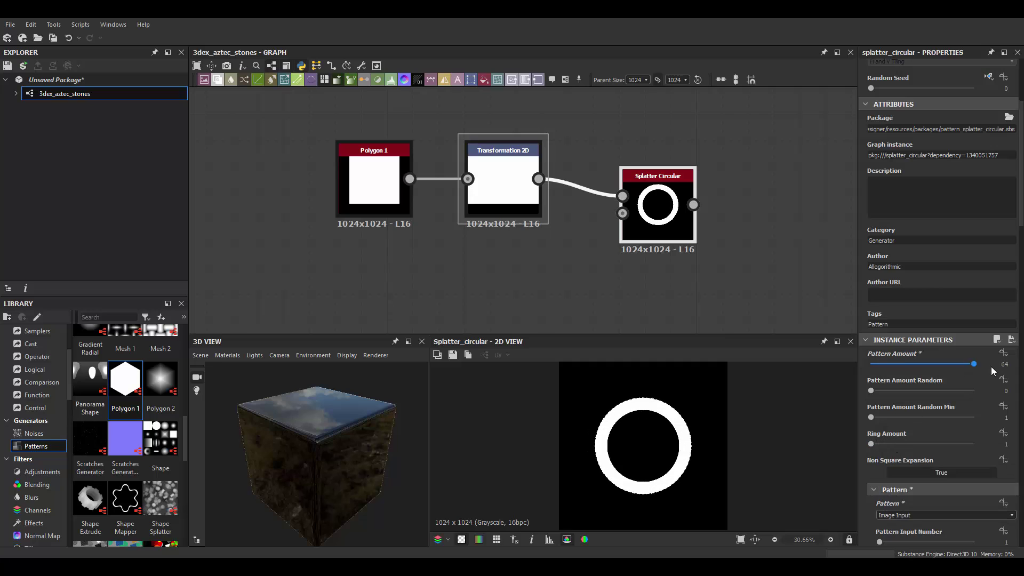
Raise the Splatter Circular Spiral Factor and tune the spiral Radius.
scroll(914, 448, down, 5)
drag(879, 512, 959, 511)
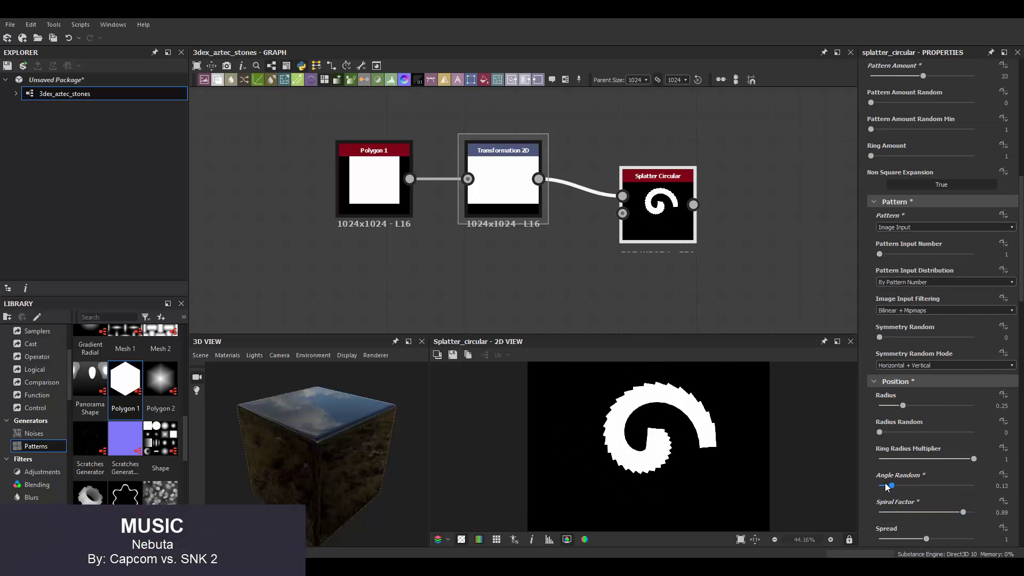
scroll(749, 417, down, 4)
mouse_move(904, 408)
mouse_down()
mouse_move(918, 405)
mouse_move(879, 400)
mouse_up()
scroll(923, 449, down, 1)
click(962, 479)
scroll(879, 465, down, 1)
scroll(927, 340, up, 1)
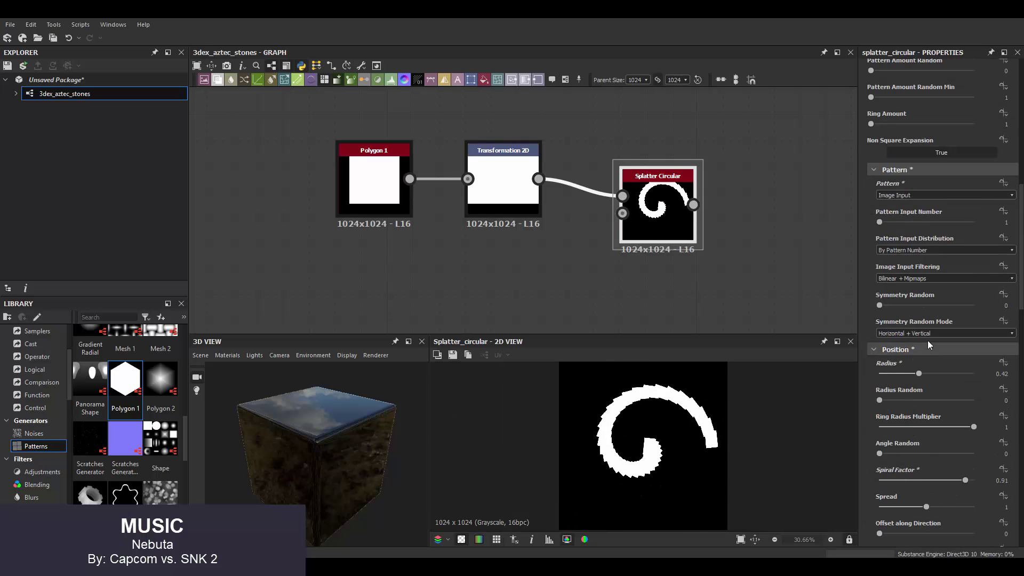
scroll(926, 267, up, 3)
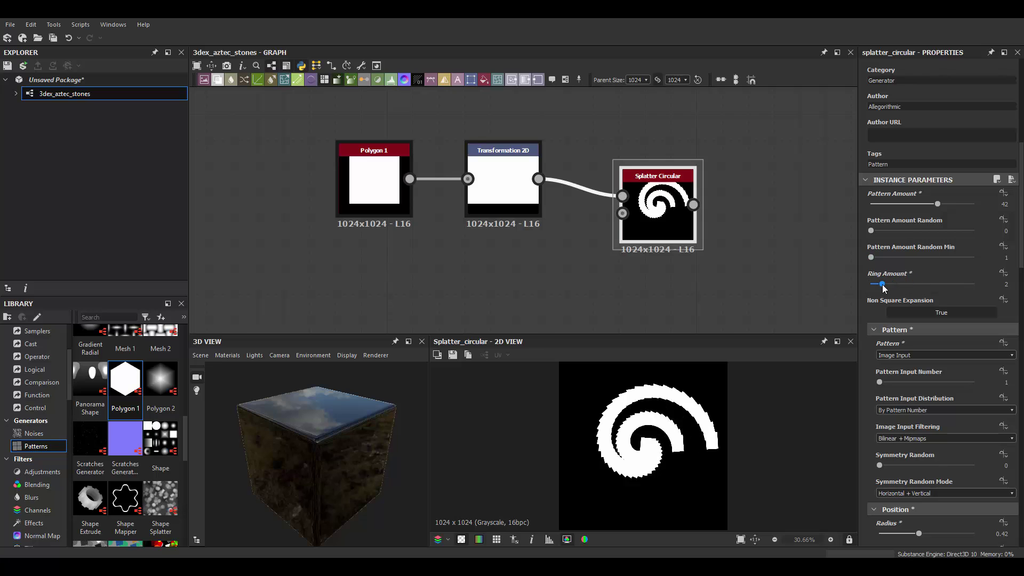
scroll(920, 356, down, 1)
scroll(919, 372, down, 1)
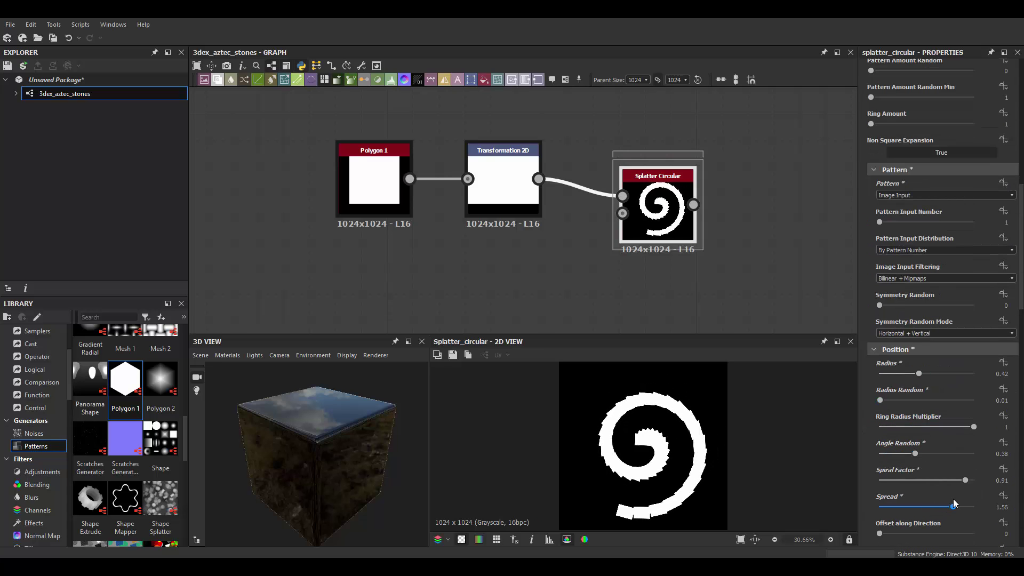
Adjust Spread, Size and Scale by Pattern Number so squares vary along the spiral.
drag(938, 488, 940, 489)
scroll(907, 480, down, 1)
drag(880, 470, 883, 469)
mouse_move(940, 443)
mouse_down()
mouse_move(901, 447)
mouse_move(895, 458)
mouse_up()
scroll(946, 430, down, 2)
scroll(907, 470, down, 1)
drag(927, 490, 928, 490)
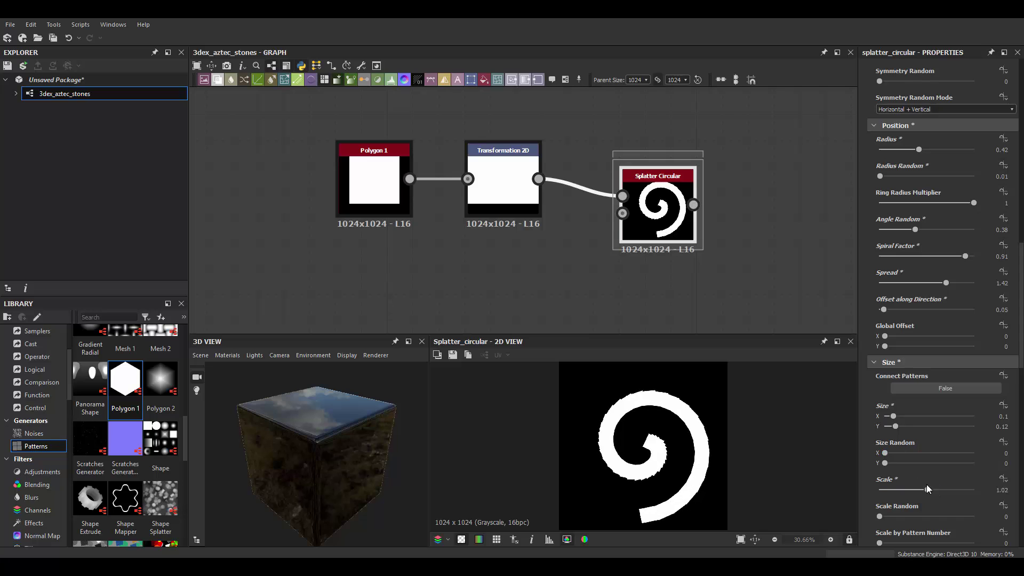
scroll(922, 459, down, 2)
mouse_move(879, 415)
mouse_down()
mouse_move(941, 415)
mouse_move(904, 415)
mouse_up()
scroll(888, 439, down, 1)
scroll(920, 431, down, 2)
Undo two rotation changes, then slightly randomise and rotate the spiral ring.
key(ctrl+z)
scroll(923, 433, down, 1)
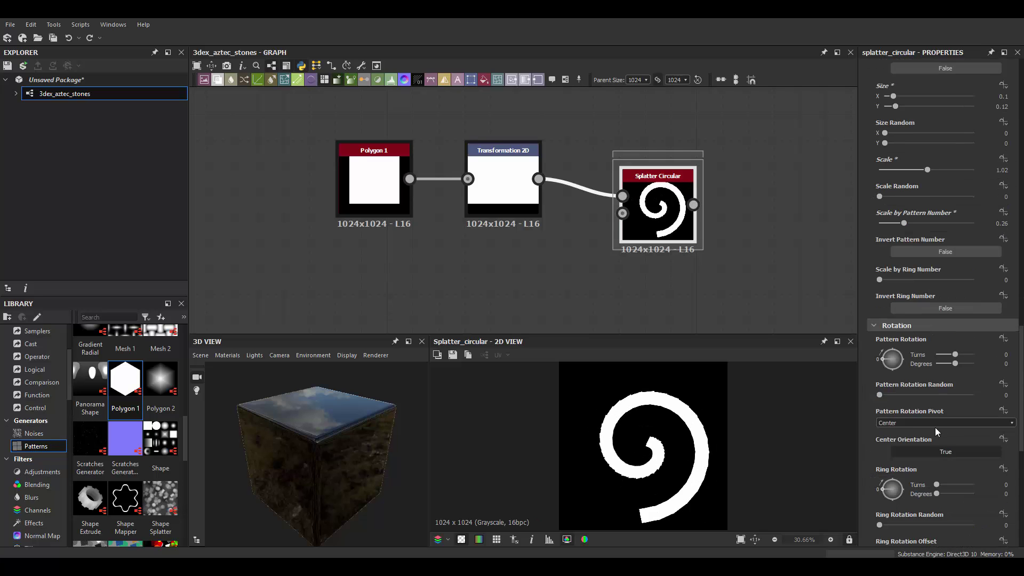
key(ctrl+z)
scroll(899, 450, down, 1)
drag(879, 461, 906, 461)
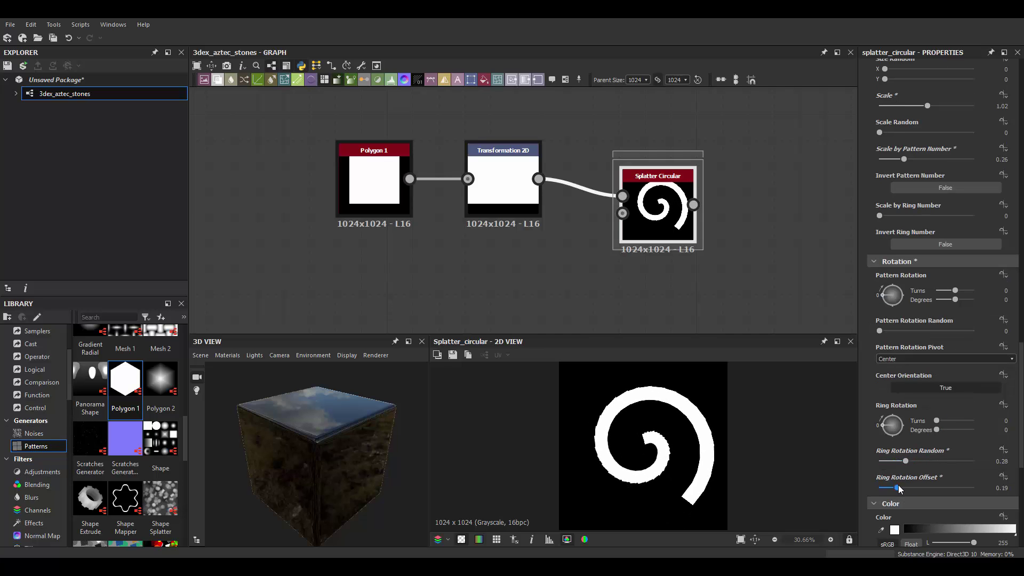
mouse_move(892, 425)
mouse_down()
mouse_move(888, 437)
mouse_move(882, 428)
mouse_up()
scroll(925, 455, down, 2)
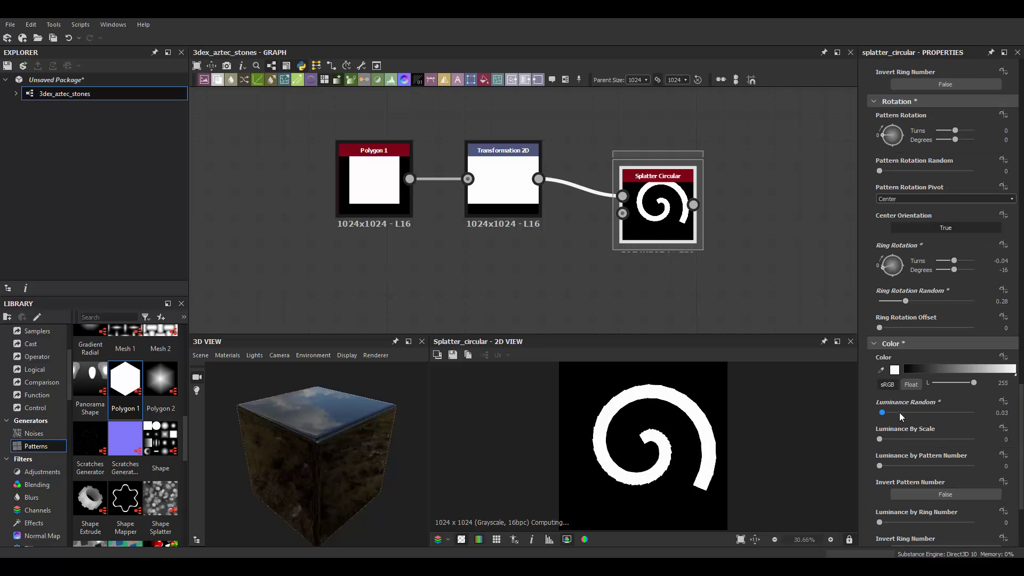
scroll(926, 455, down, 2)
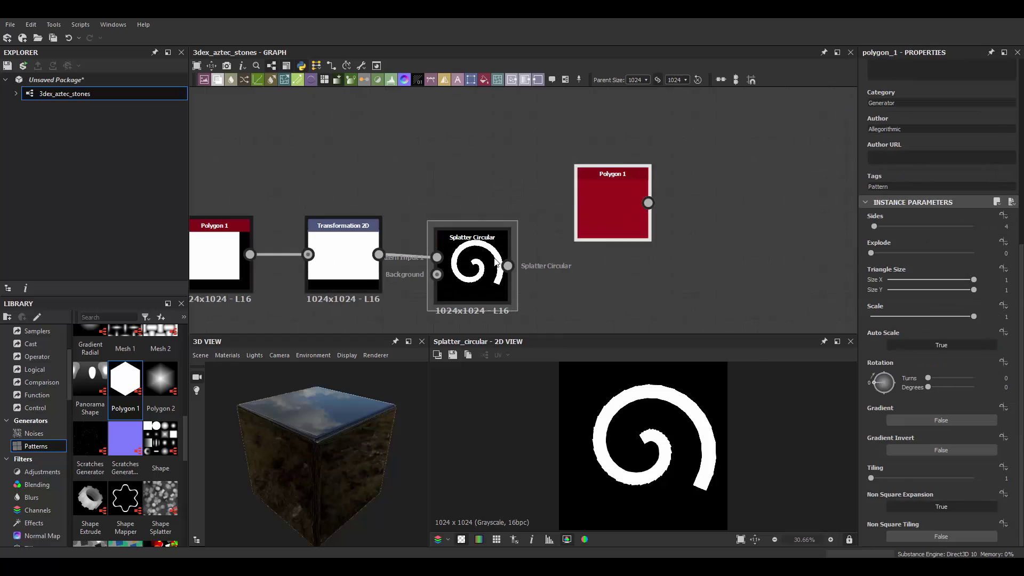
Replace a trial Bevel with a Blur HQ Grayscale on the spiral at Intensity 1.65.
text(bevel)
key(Return)
drag(949, 368, 925, 368)
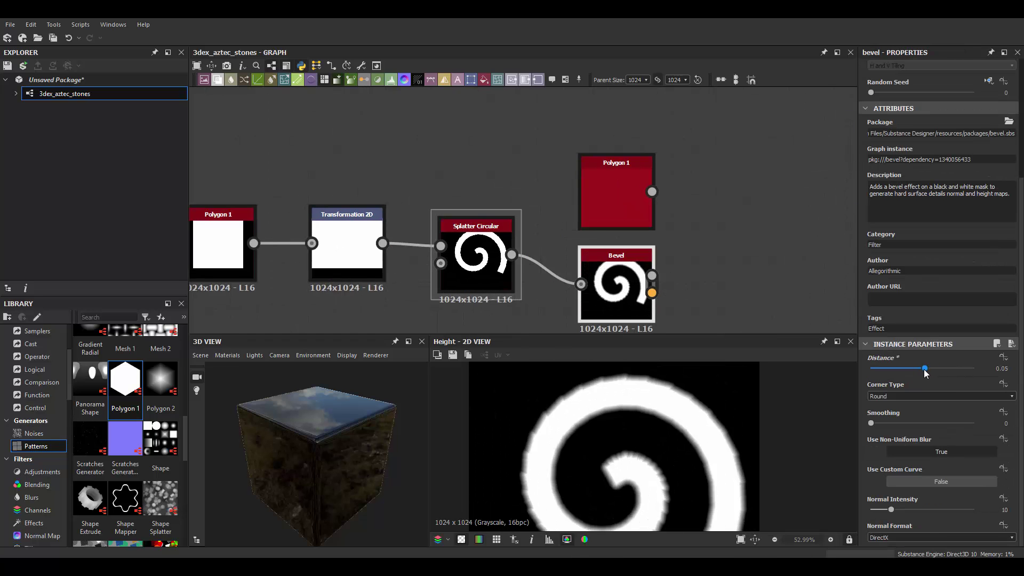
key(ctrl+z)
drag(511, 255, 556, 244)
drag(936, 511, 881, 511)
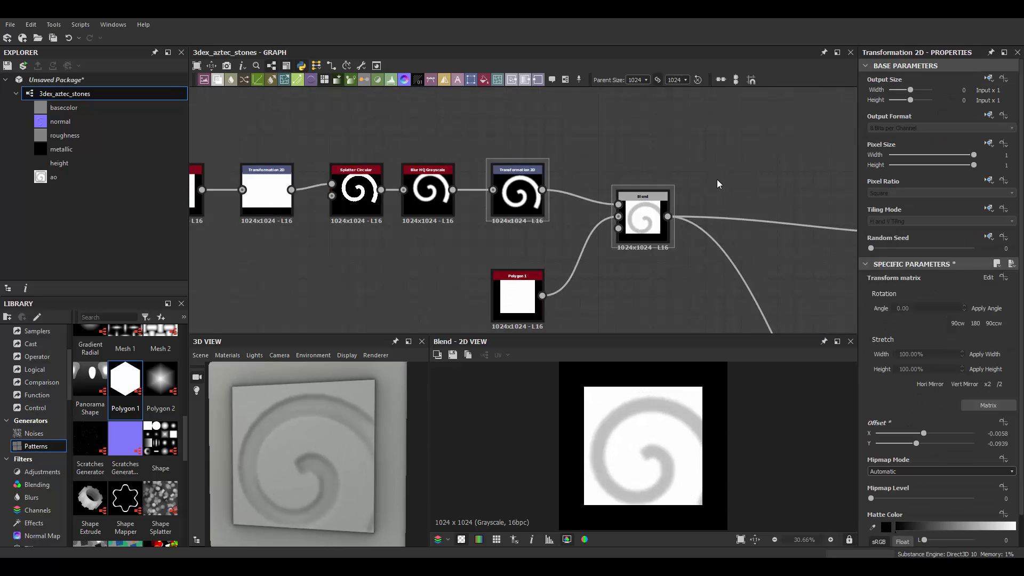
Add a Bevel after Polygon 1 and tune its Distance for raised tile edges.
drag(542, 295, 607, 240)
click(630, 240)
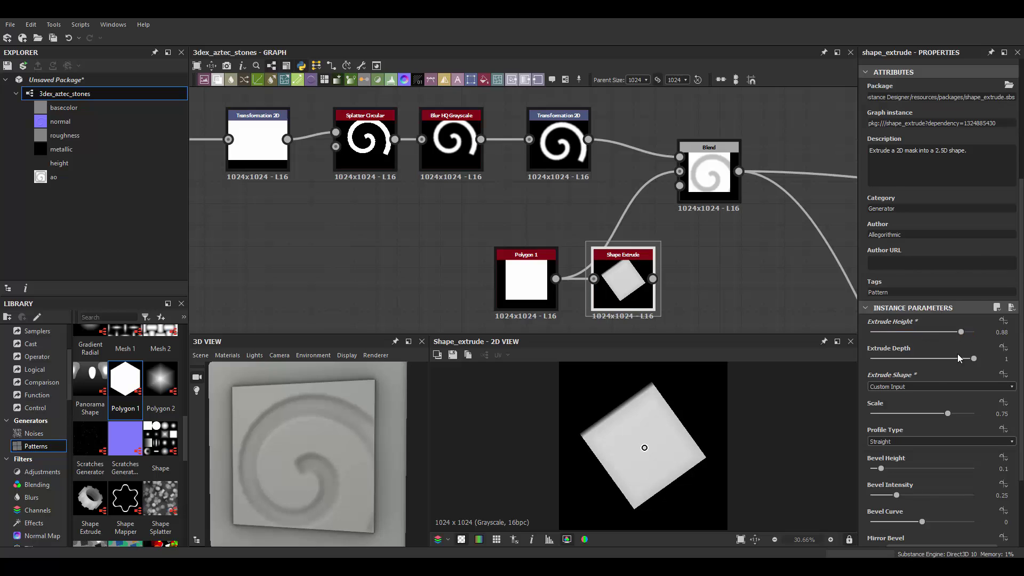
scroll(959, 358, down, 3)
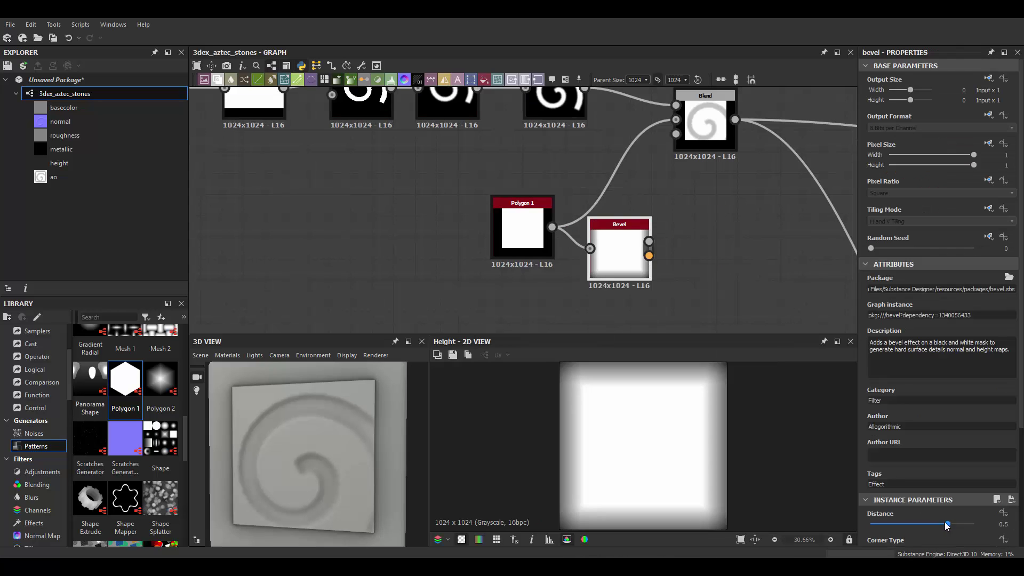
drag(915, 524, 913, 524)
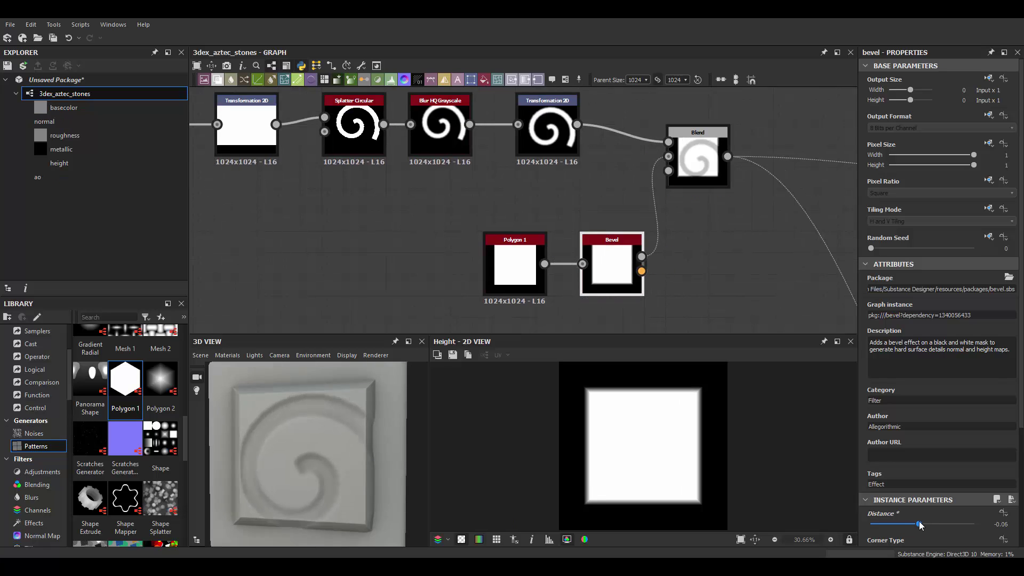
Add a Flood Fill feeding two Flood Fill to Gradient nodes.
middle_drag(592, 320, 537, 289)
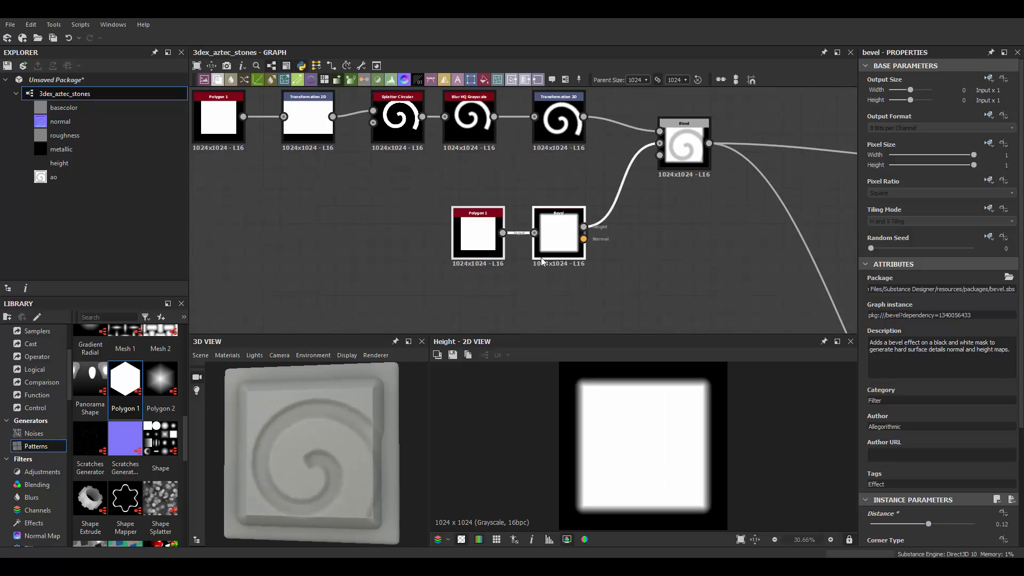
key(space)
key(Return)
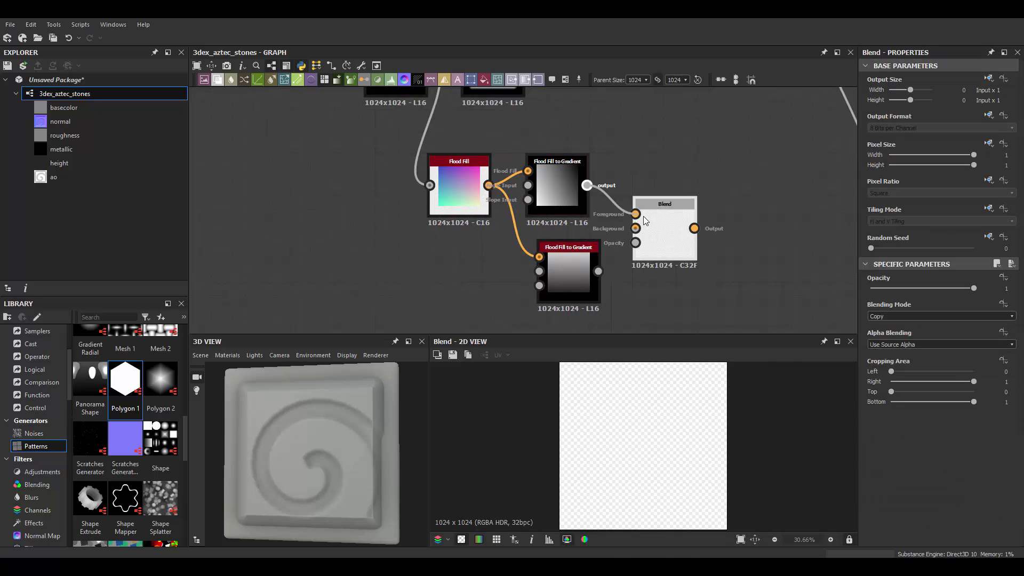
Tune the gradient angles and add a Histogram Scan connected to the Bevel output.
scroll(965, 454, down, 2)
scroll(965, 455, down, 2)
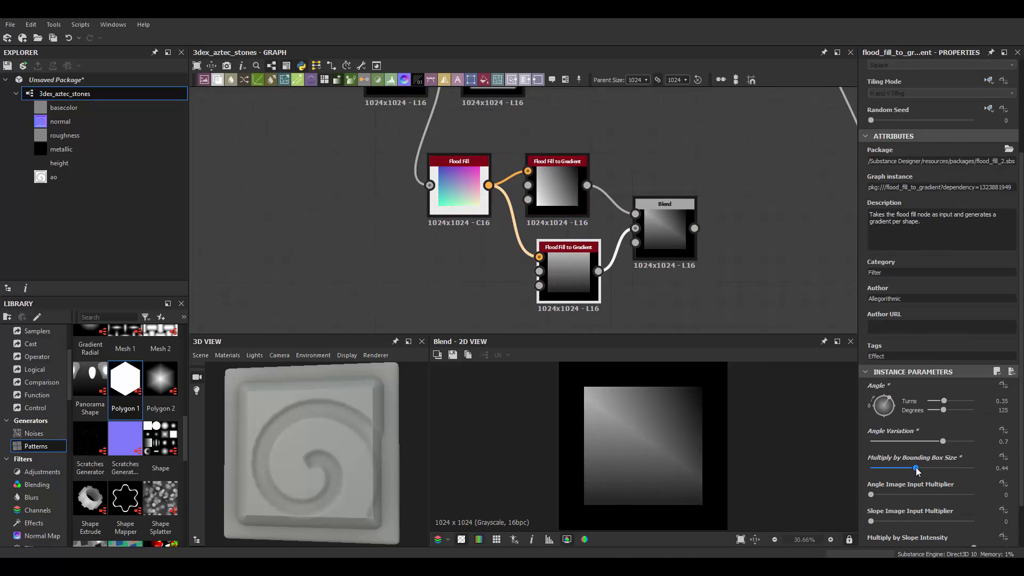
scroll(955, 464, down, 1)
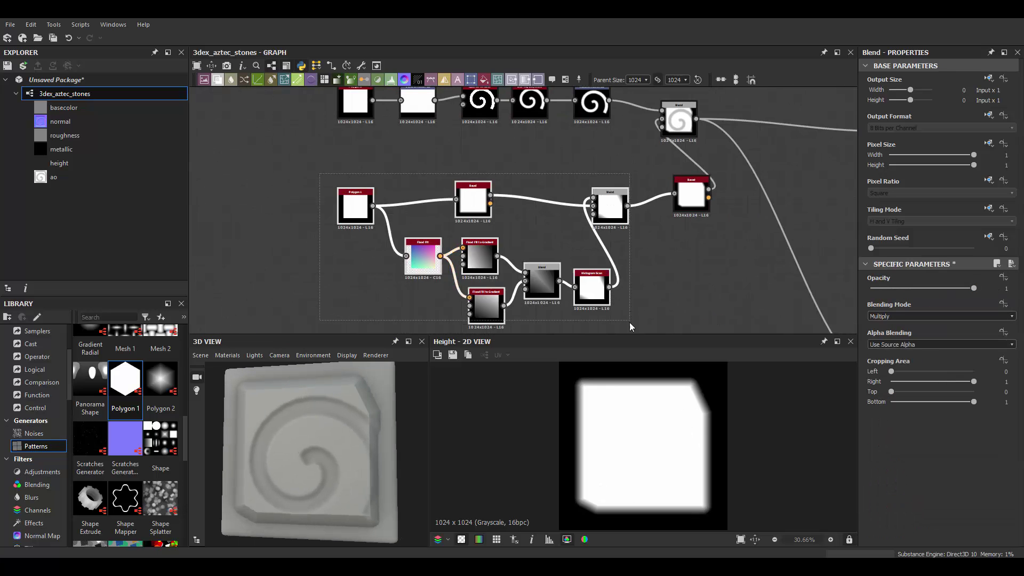
key(space)
text(histogram)
key(Return)
drag(620, 185, 620, 163)
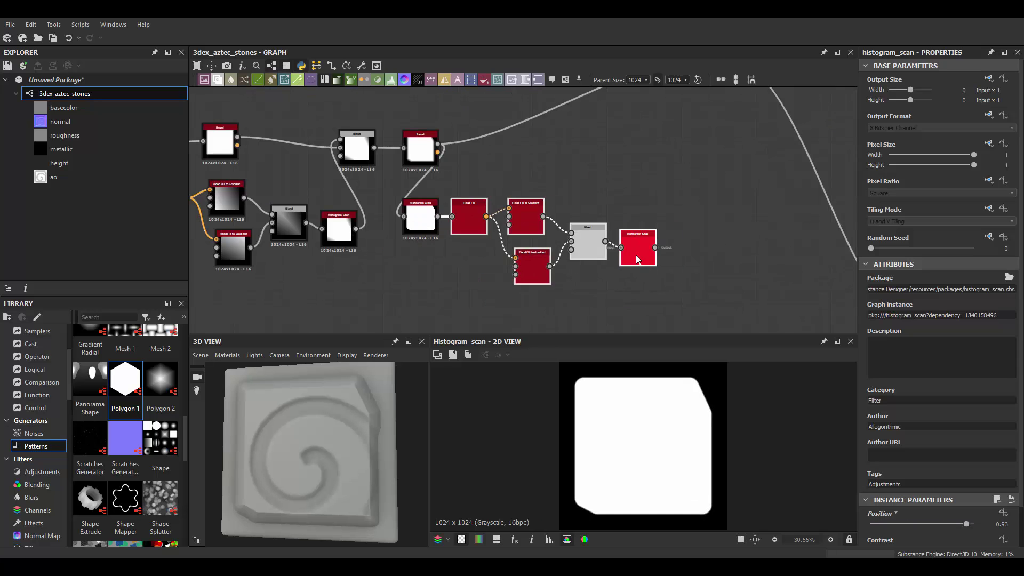
Set the gradient Blend to Multiply and the Histogram Scan position to 0.67.
click(891, 316)
click(889, 345)
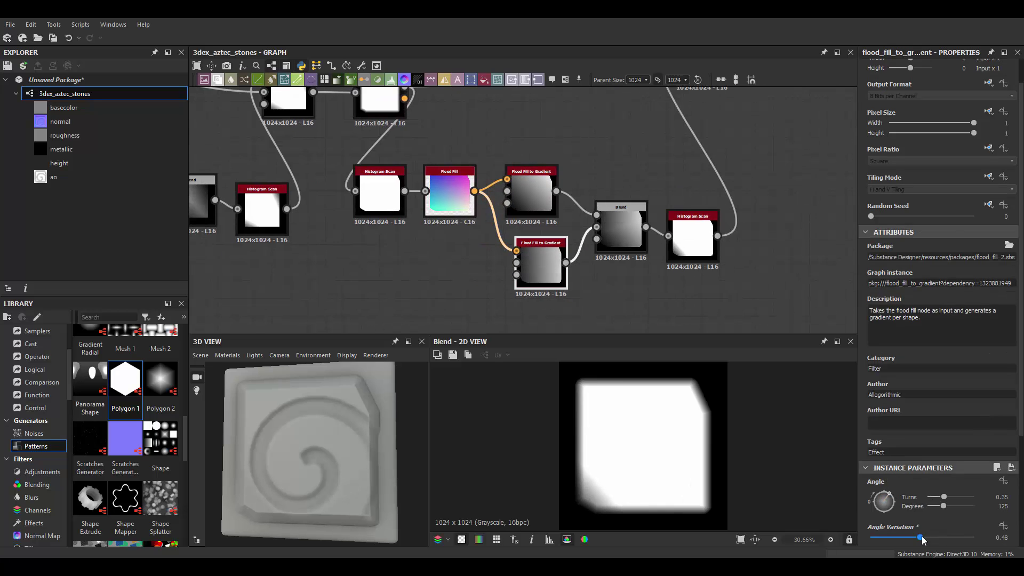
click(702, 253)
drag(907, 481, 940, 482)
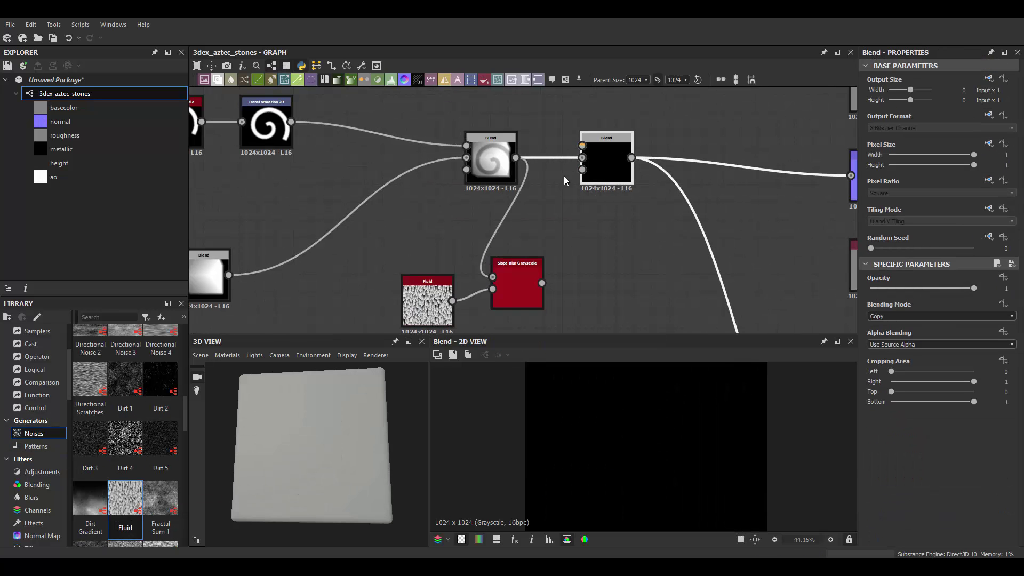
Set the Slope Blur Grayscale mode and intensity, and change the Fluid noise scale.
click(535, 244)
scroll(938, 426, down, 2)
click(890, 538)
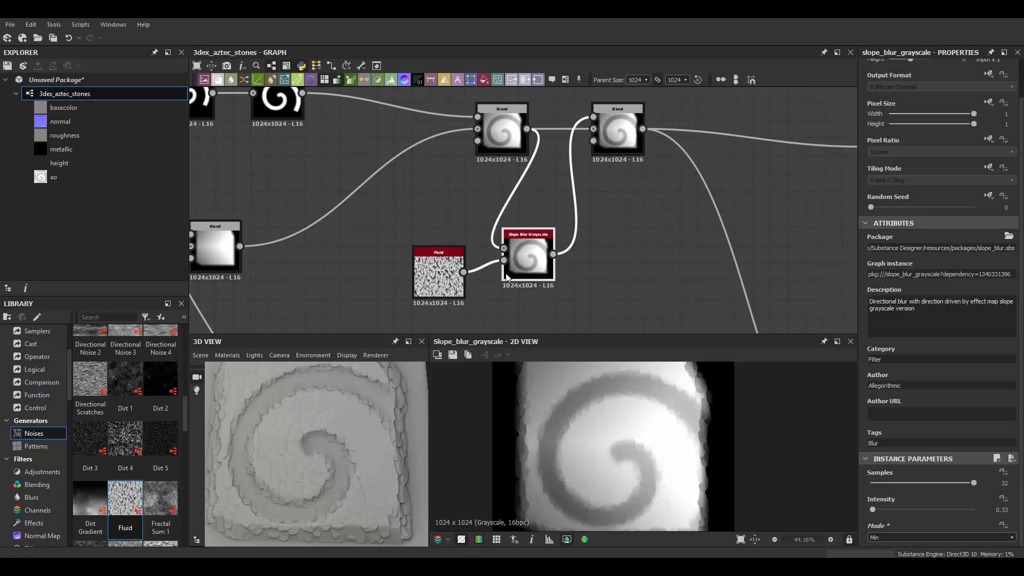
click(438, 272)
drag(878, 418, 891, 421)
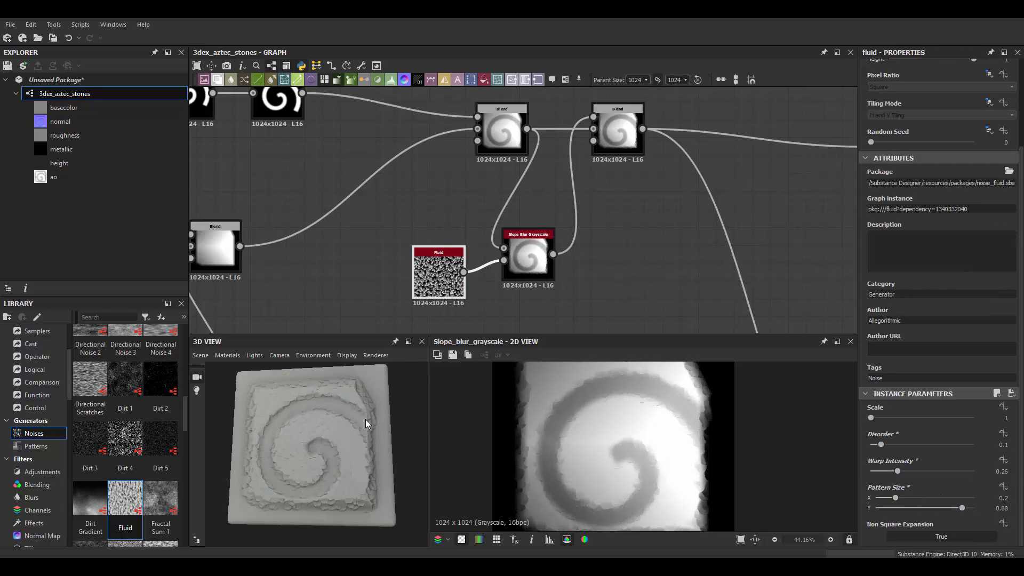
drag(872, 511, 873, 511)
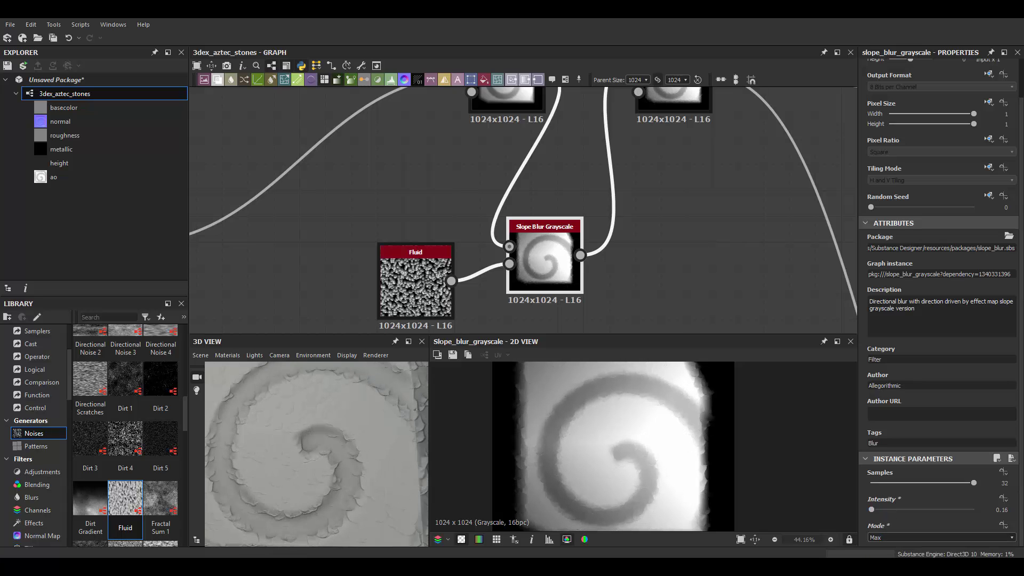
Select the Blur HQ Grayscale after the slope blur and the Perlin Noise node.
click(533, 160)
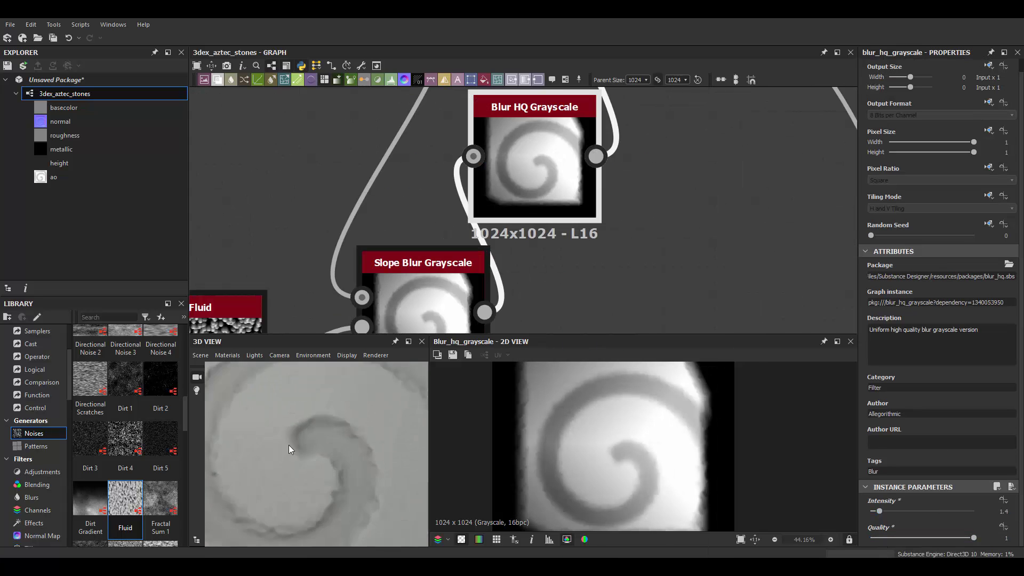
scroll(507, 279, down, 3)
click(507, 279)
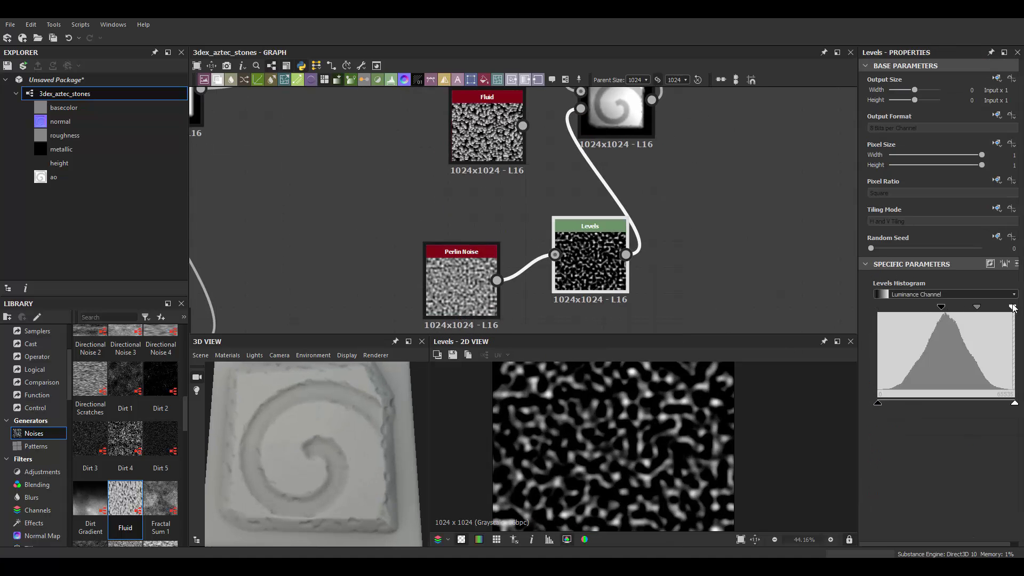
Enlarge the Perlin Noise scale via Levels and blend it in at about 0.23 opacity.
click(462, 283)
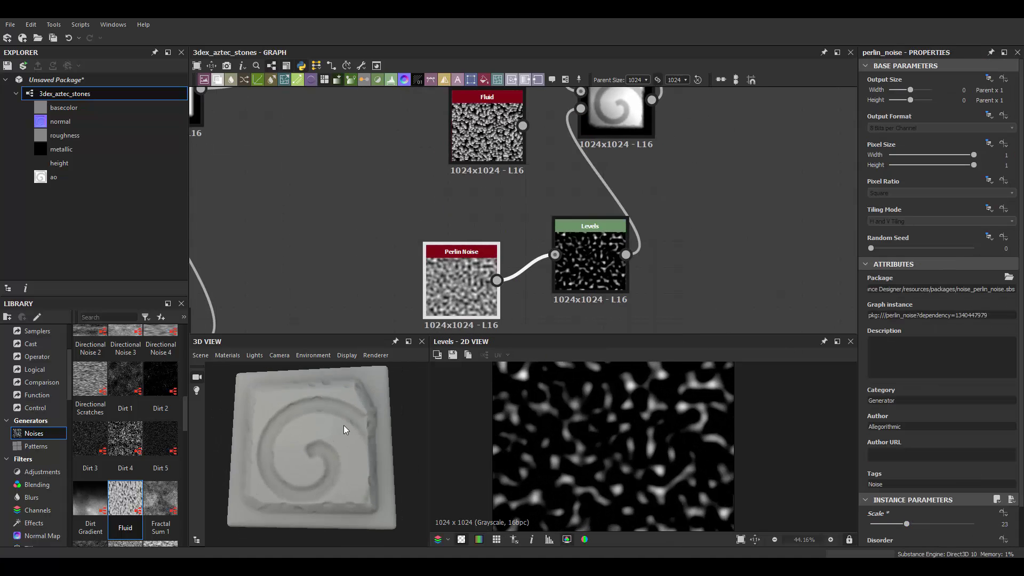
click(590, 259)
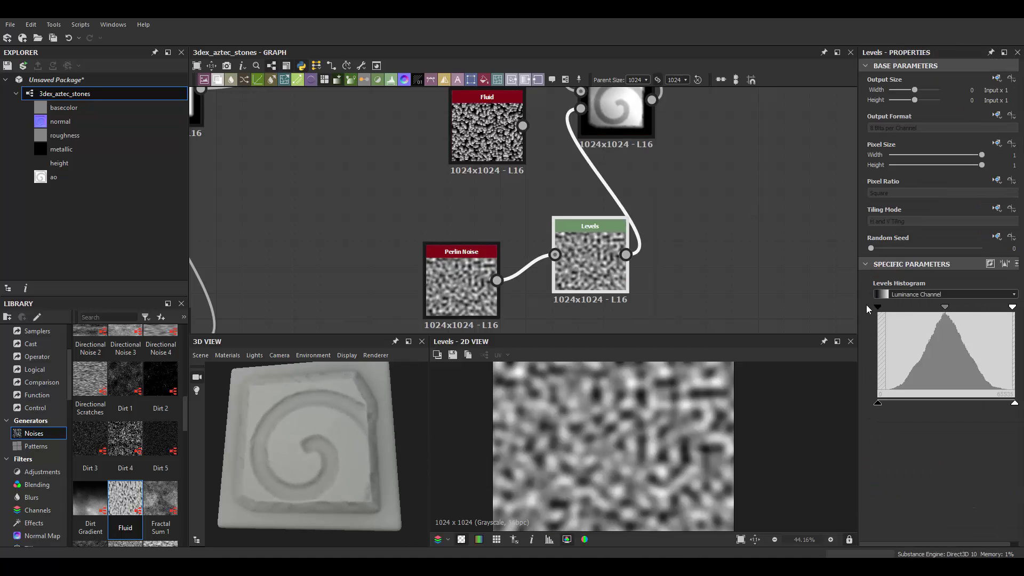
drag(905, 481, 910, 481)
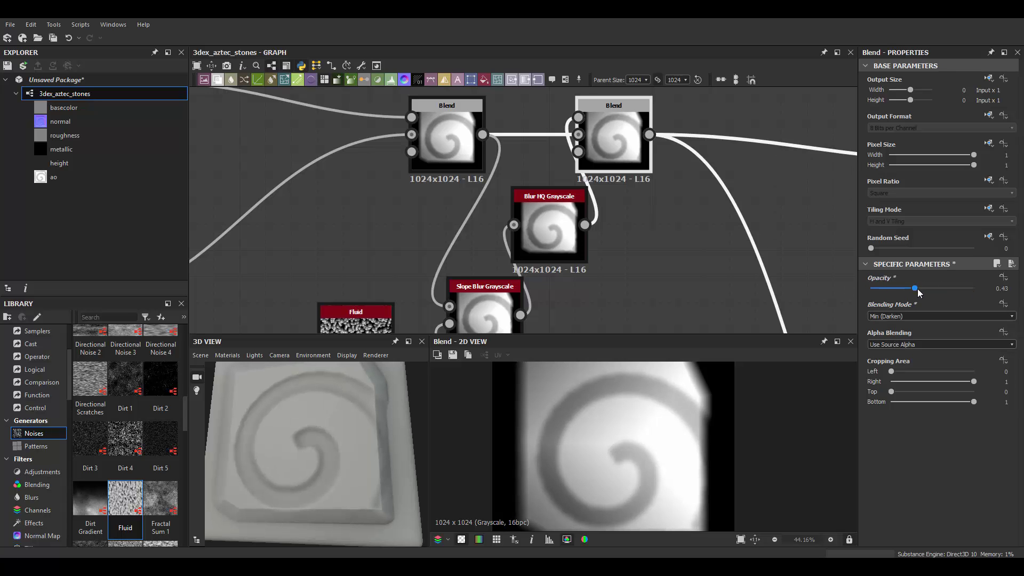
drag(883, 289, 895, 289)
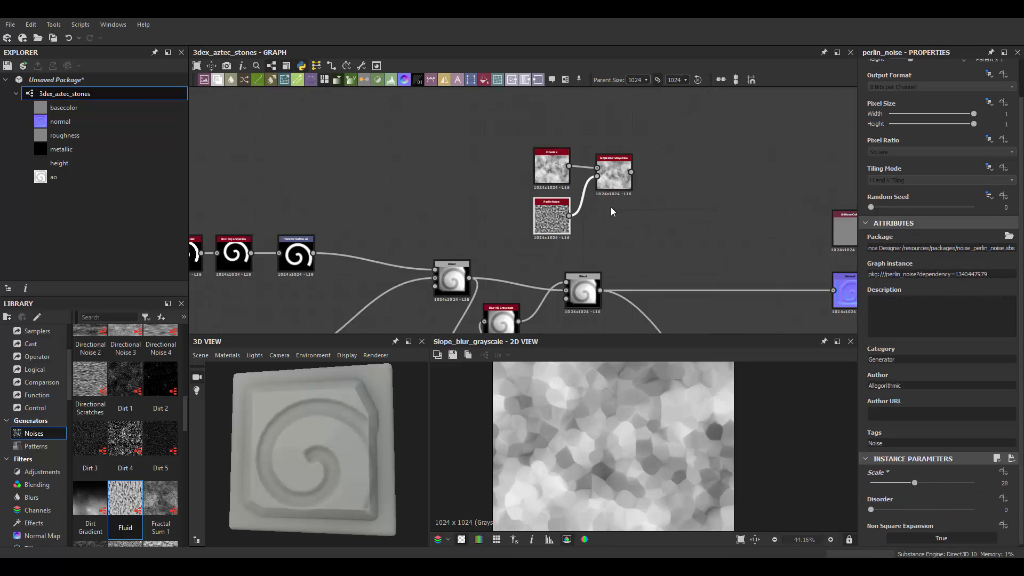
Enable displacement in the 3D preview material and set the blend opacity to about 0.5.
drag(974, 288, 884, 288)
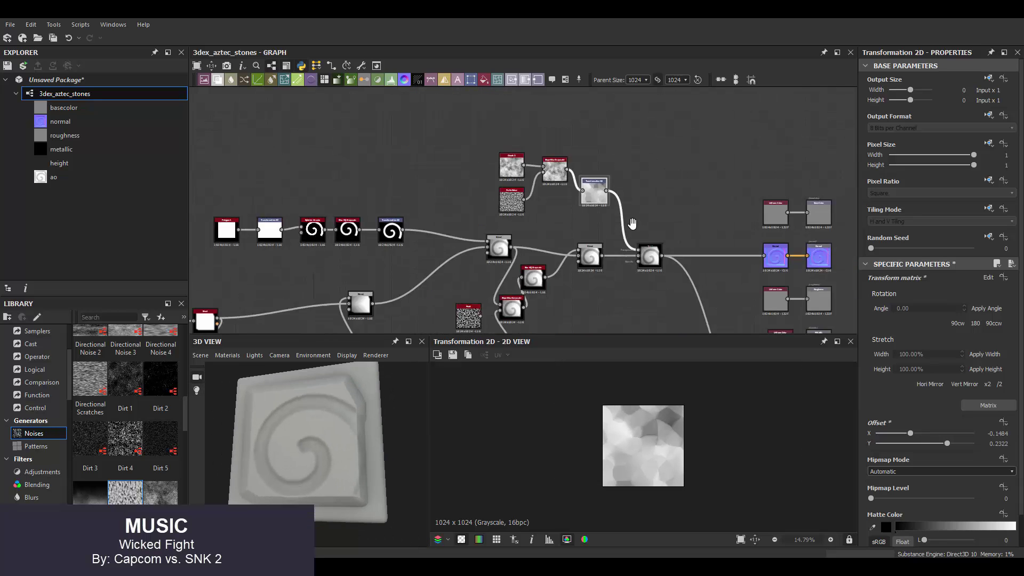
click(235, 356)
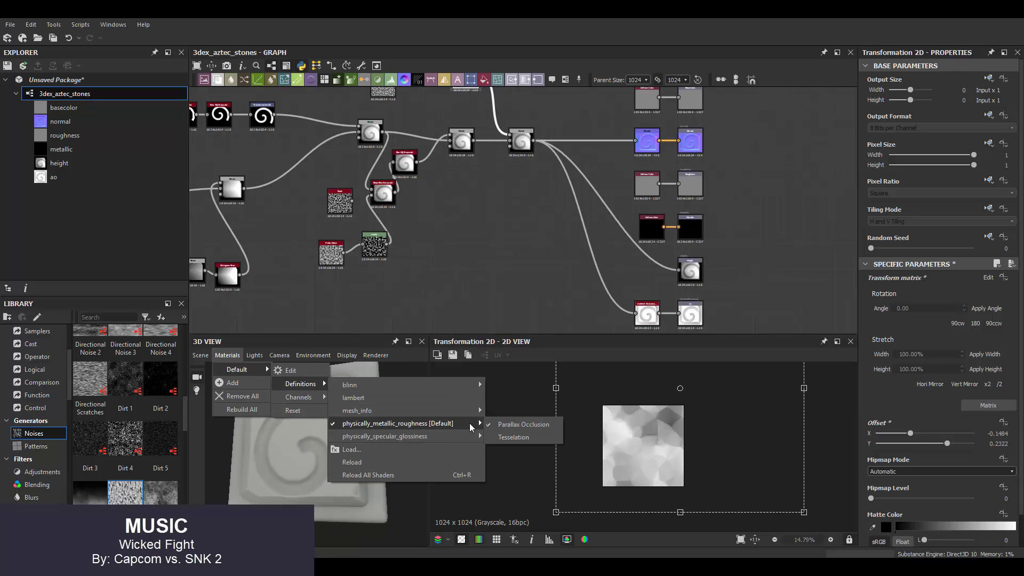
click(521, 421)
scroll(686, 463, up, 5)
click(925, 288)
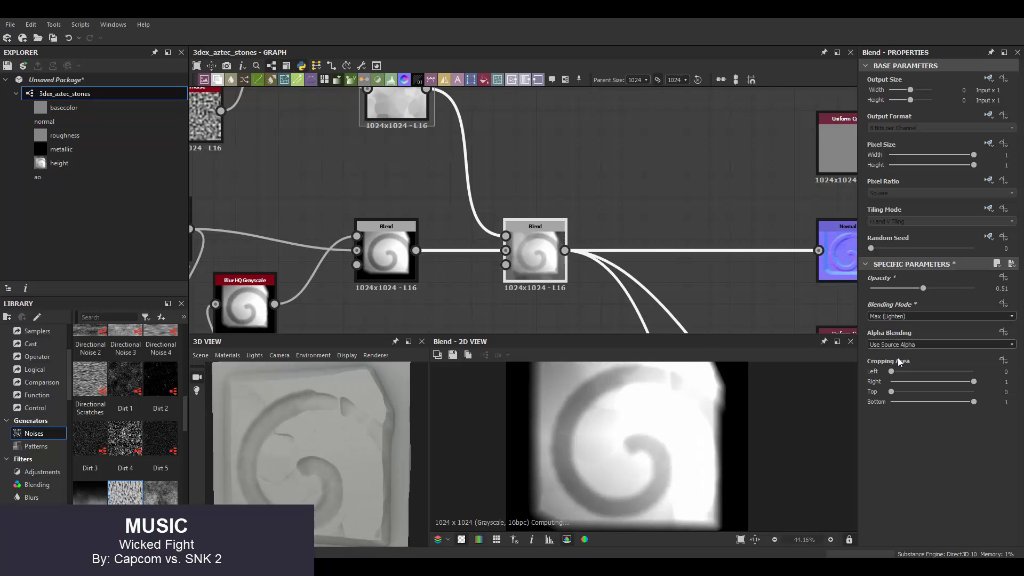
Set Multiply mode, add a Bevel after Transformation 2D, and blend it at about 0.11 opacity.
click(896, 316)
click(880, 345)
mouse_move(474, 164)
middle_down()
mouse_move(533, 192)
mouse_move(570, 160)
middle_up()
key(space)
text(bev)
key(Return)
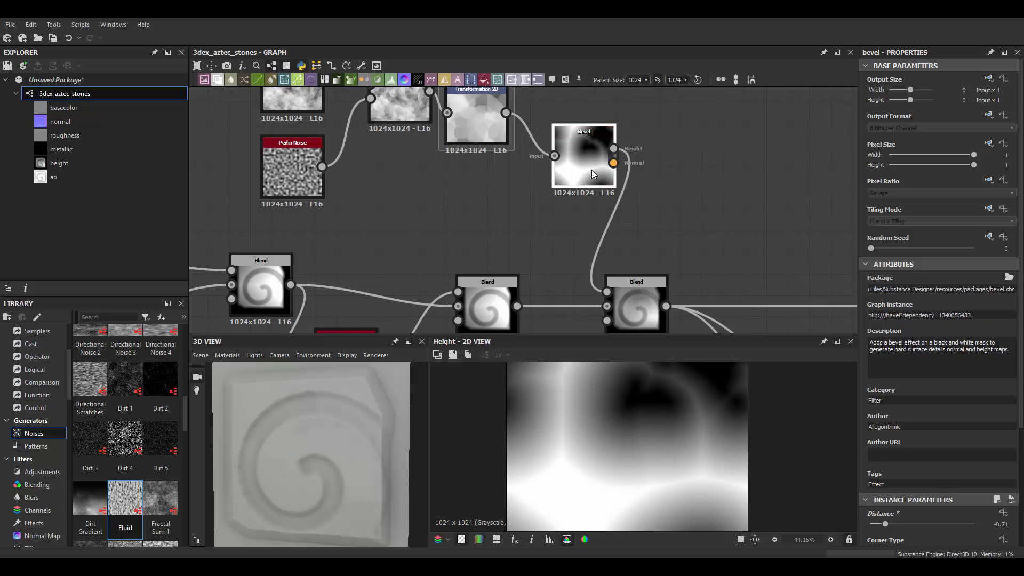
drag(593, 174, 572, 185)
click(637, 307)
click(883, 289)
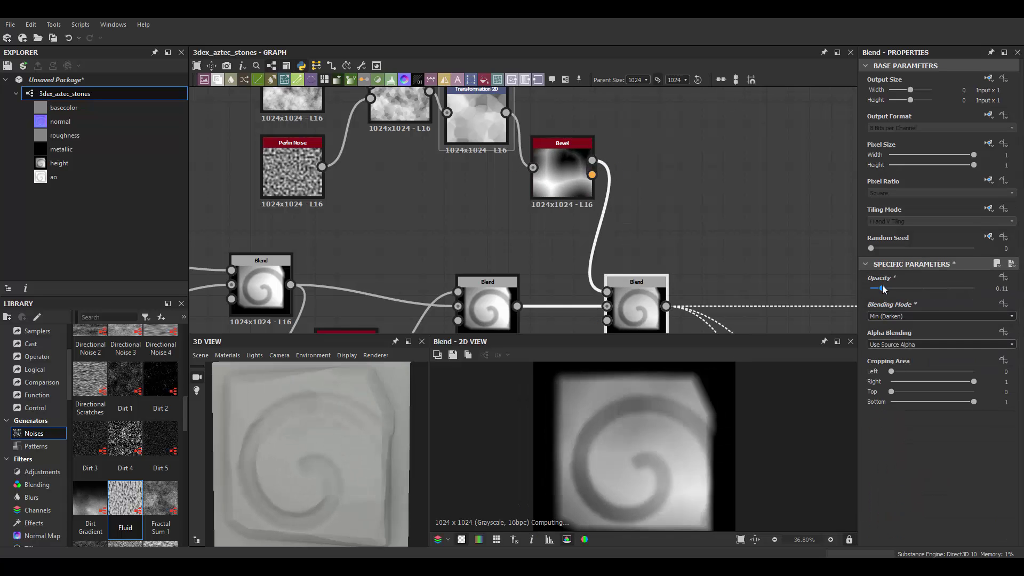
Preview the Bevel result and paste a new Blend node into the chain.
drag(379, 398, 361, 434)
double_click(587, 198)
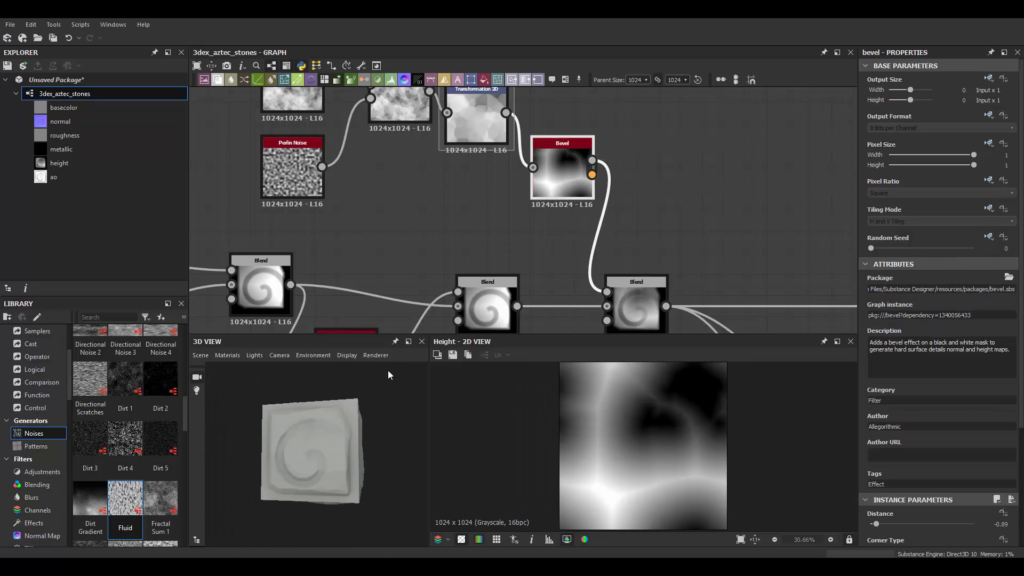
scroll(533, 224, down, 3)
click(732, 226)
middle_drag(390, 254, 430, 247)
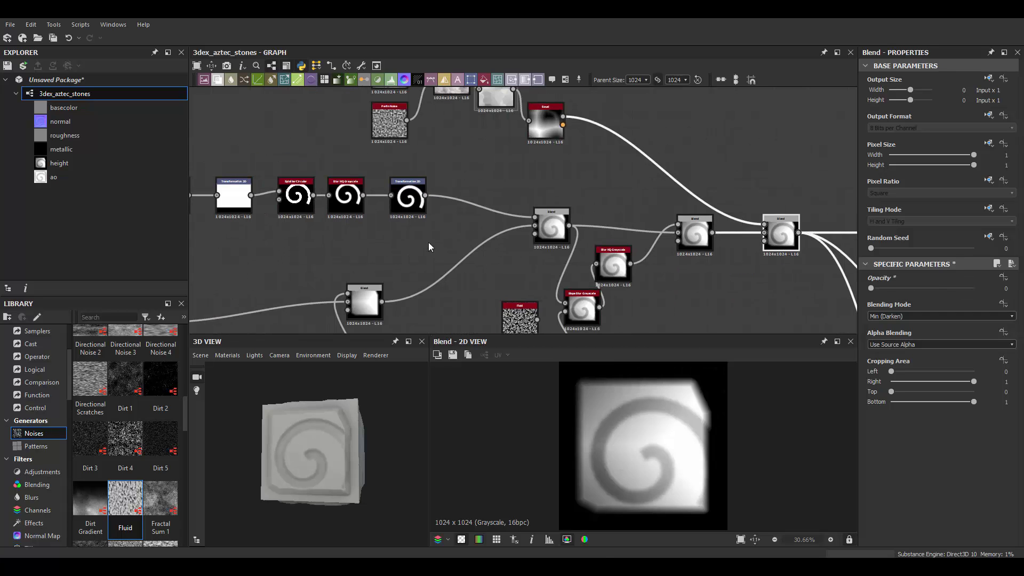
key(ctrl+v)
scroll(463, 269, up, 1)
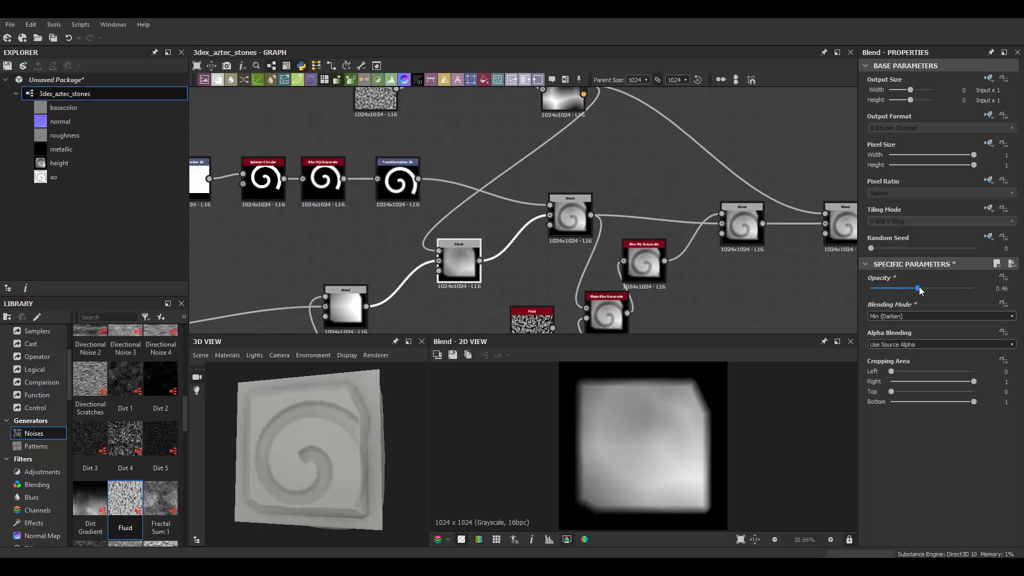
scroll(534, 224, up, 3)
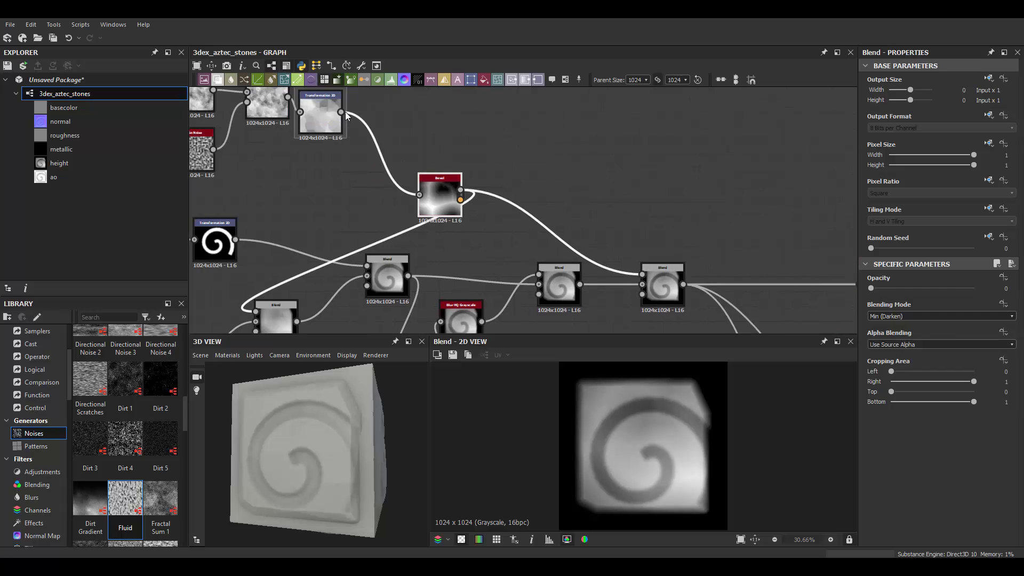
click(608, 224)
scroll(466, 170, down, 3)
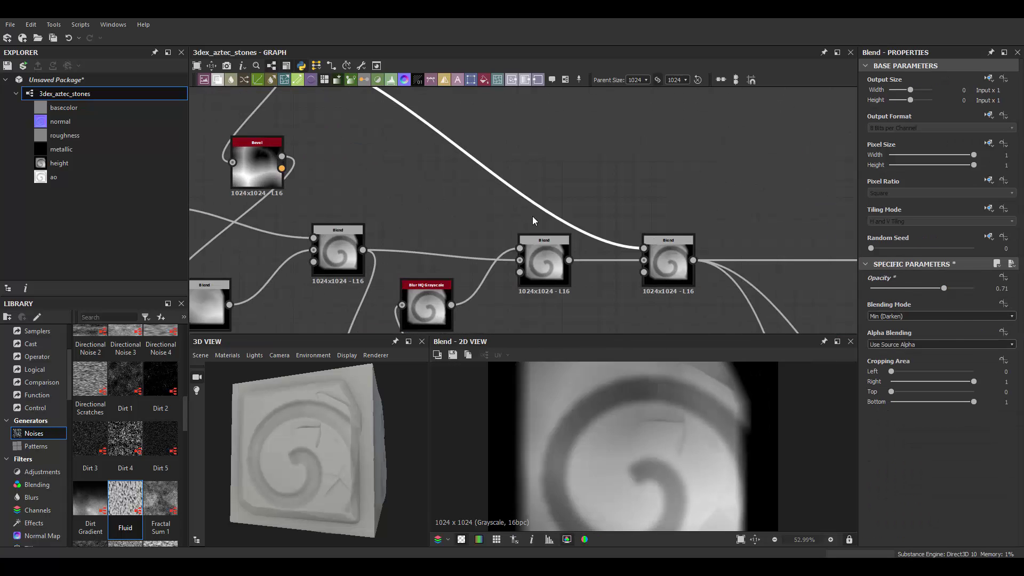
Insert a Transformation 2D before the noise blur and offset the cracked pattern.
click(532, 216)
key(space)
click(593, 388)
scroll(654, 451, down, 2)
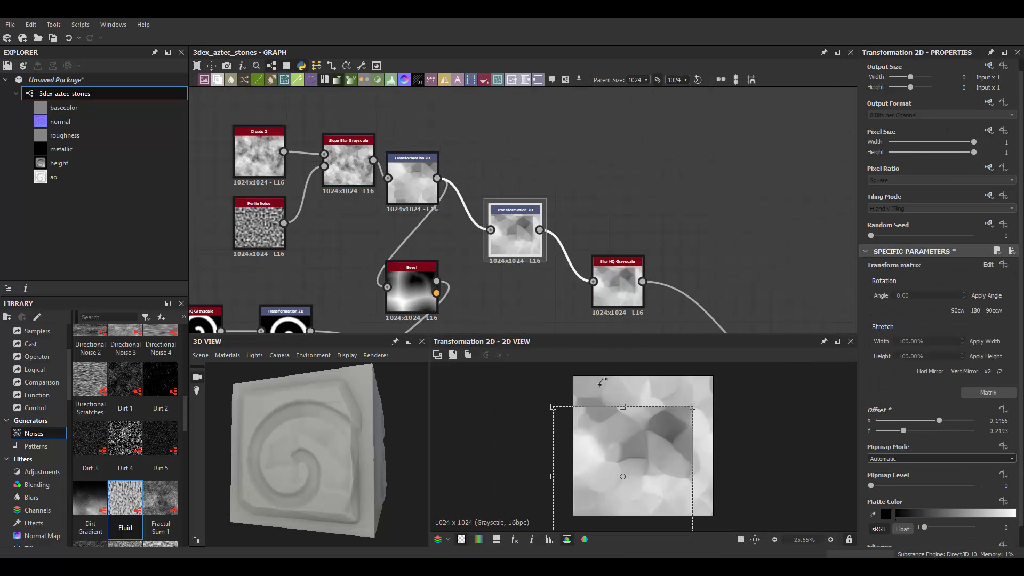
drag(654, 452, 686, 446)
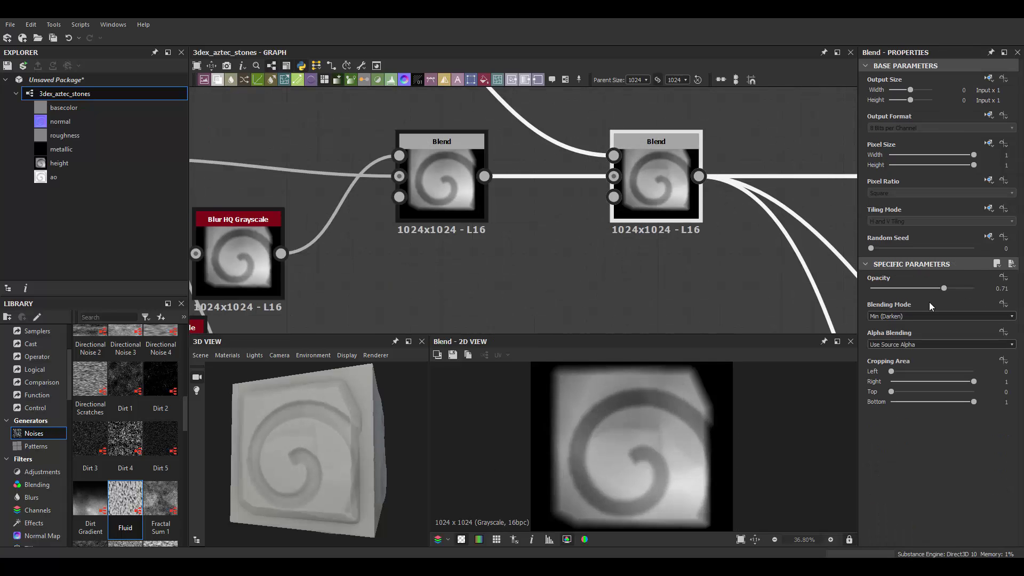
Set the blend to Min (Darken) at 0.72 opacity and feed the glyph block into the Tile Sampler.
click(906, 316)
click(886, 366)
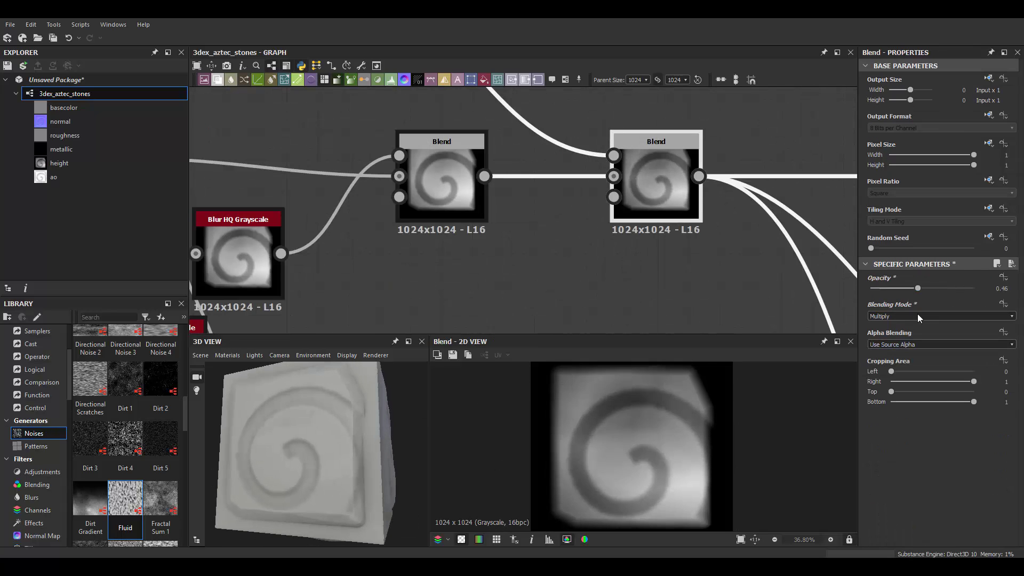
drag(955, 287, 945, 288)
scroll(627, 217, down, 5)
scroll(613, 213, up, 5)
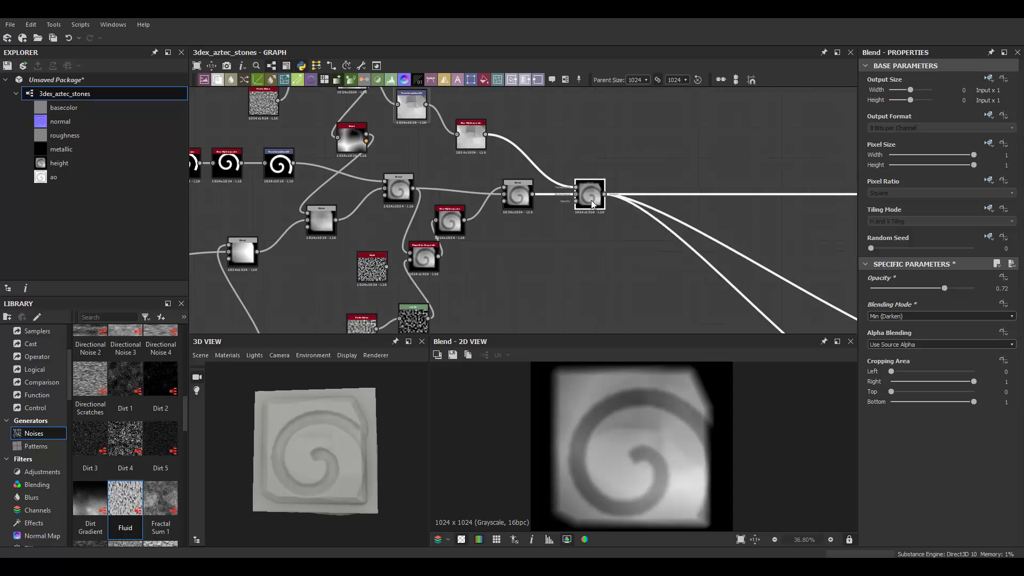
click(688, 160)
scroll(902, 399, down, 5)
click(902, 399)
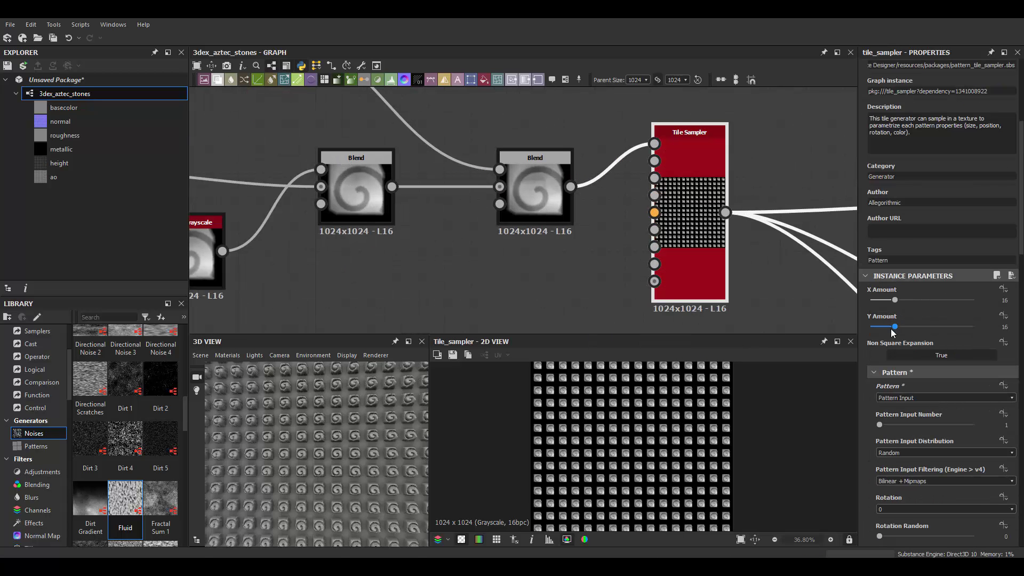
Set Tile Sampler X/Y Amount to 3, Scale 1.29 and random tile rotation.
drag(895, 300, 878, 300)
mouse_move(895, 326)
mouse_down()
mouse_move(879, 326)
mouse_move(874, 299)
mouse_move(874, 327)
mouse_up()
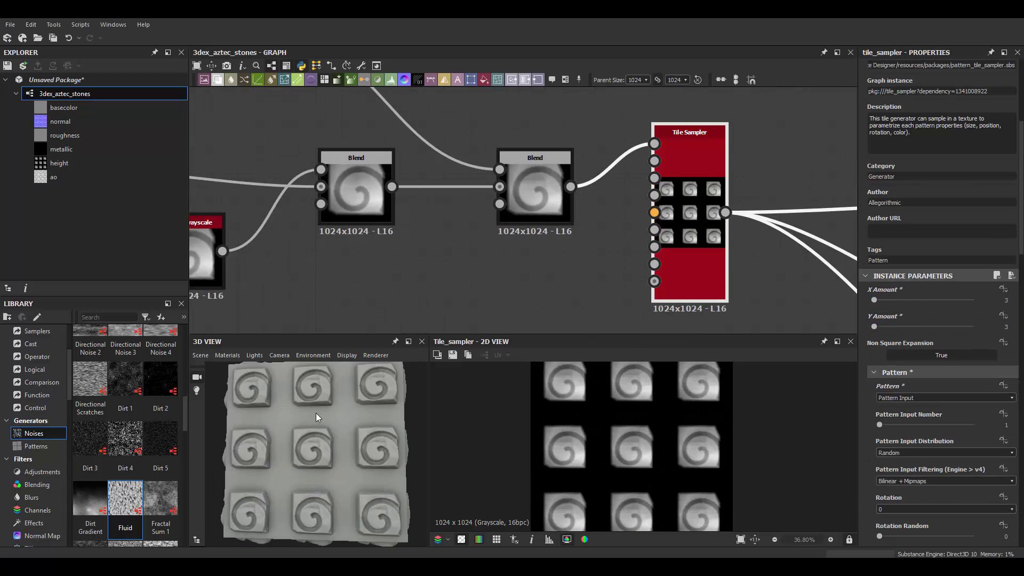
scroll(892, 427, down, 5)
drag(888, 480, 891, 481)
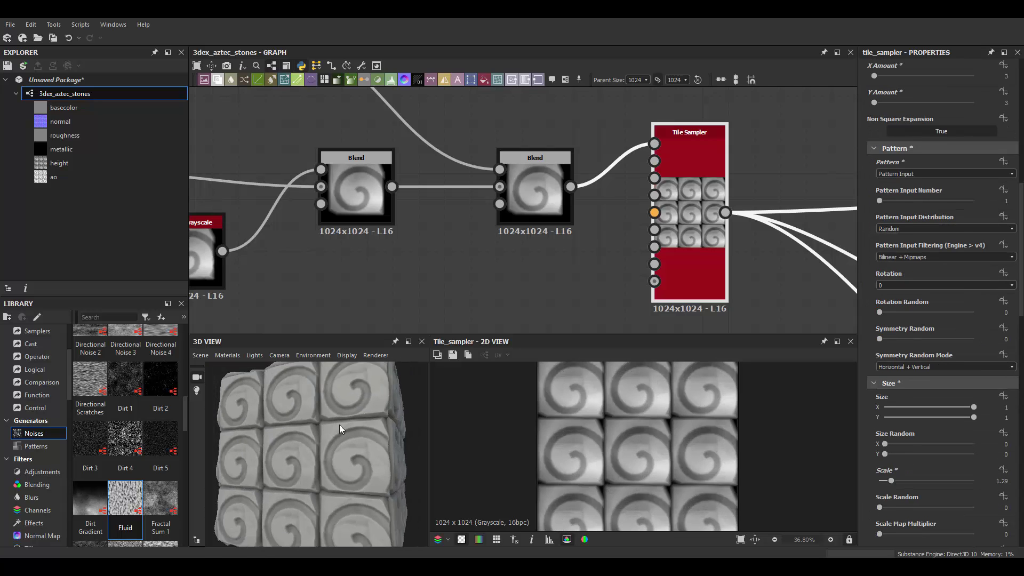
drag(880, 312, 966, 312)
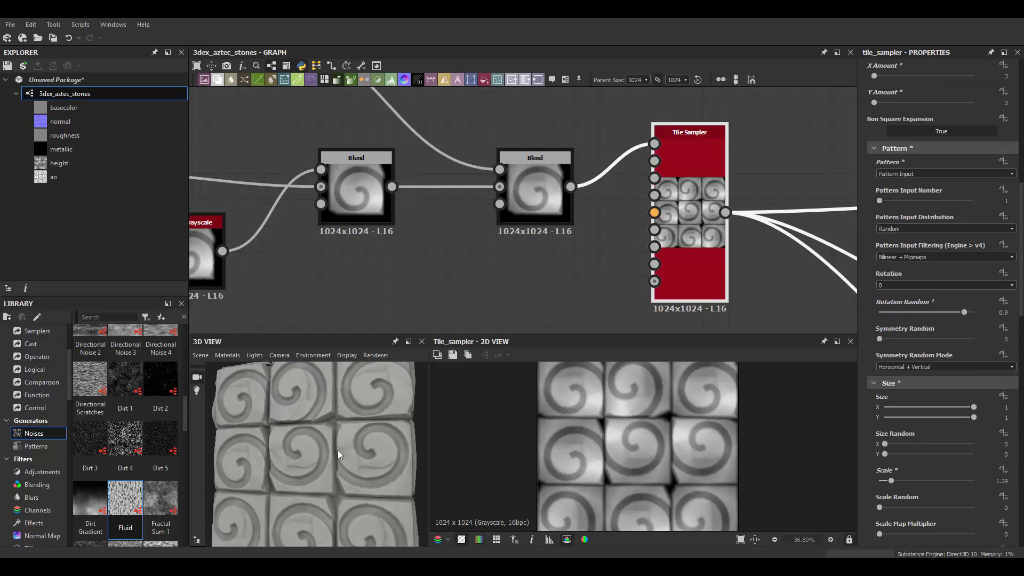
Randomise tile scale and colour brightness and nudge the tile offset slightly.
scroll(338, 450, down, 2)
scroll(881, 444, down, 2)
drag(898, 442, 886, 442)
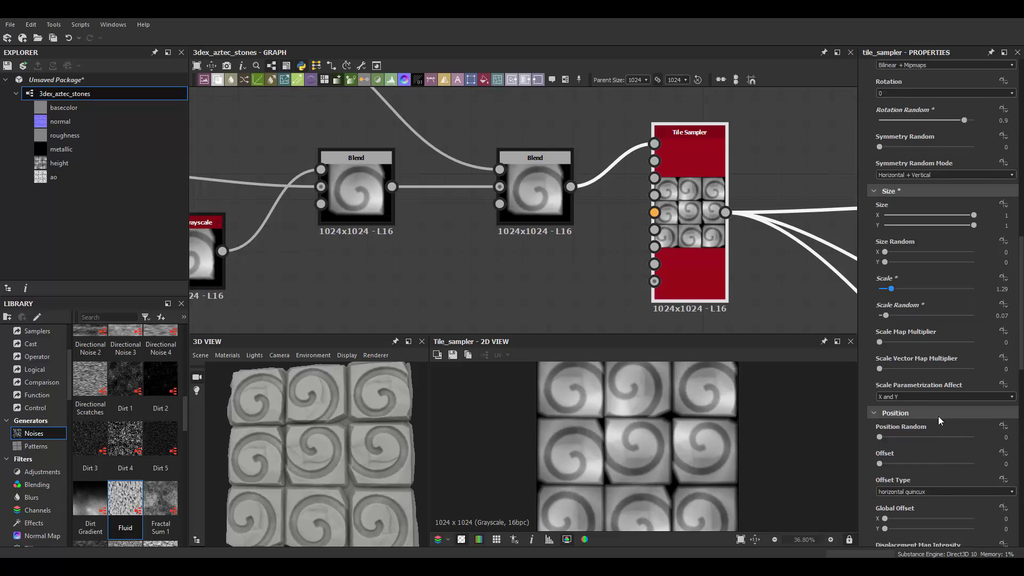
scroll(940, 418, up, 3)
drag(880, 371, 953, 371)
scroll(372, 427, up, 2)
scroll(371, 426, down, 2)
scroll(907, 267, down, 10)
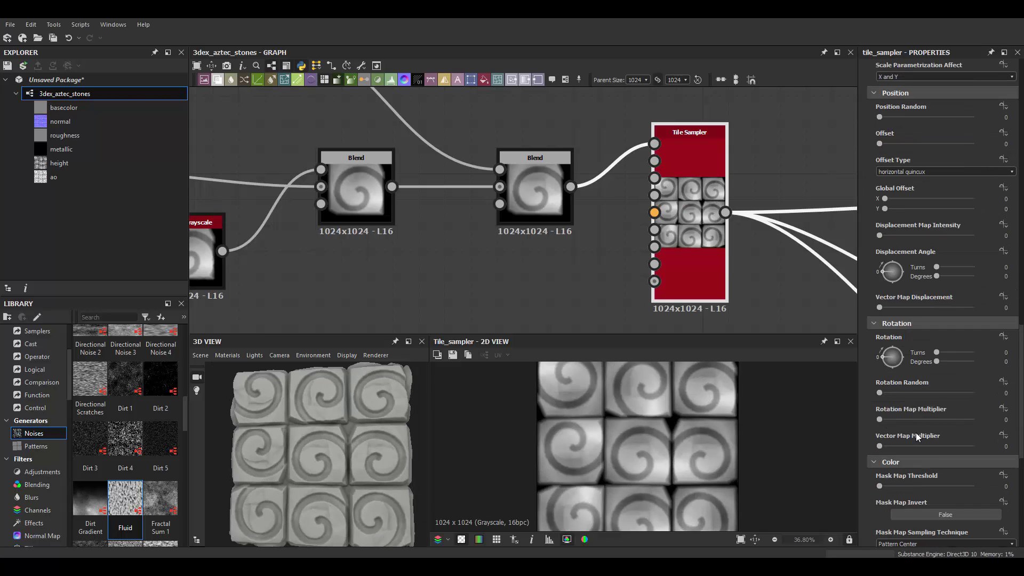
scroll(886, 256, up, 2)
drag(880, 271, 925, 274)
mouse_move(412, 450)
mouse_down()
mouse_move(312, 466)
mouse_move(352, 427)
mouse_up()
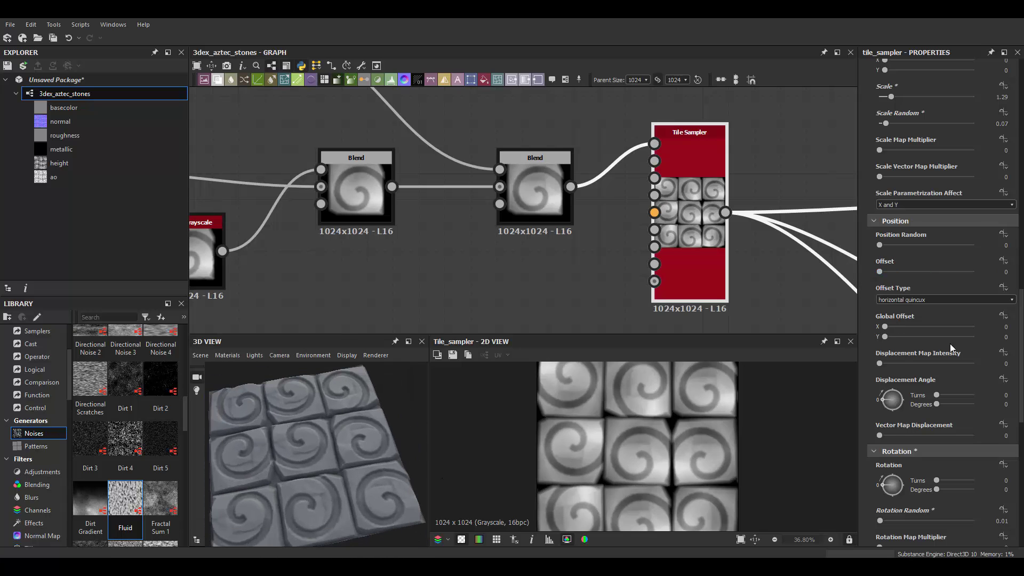
scroll(949, 344, down, 10)
drag(879, 382, 929, 380)
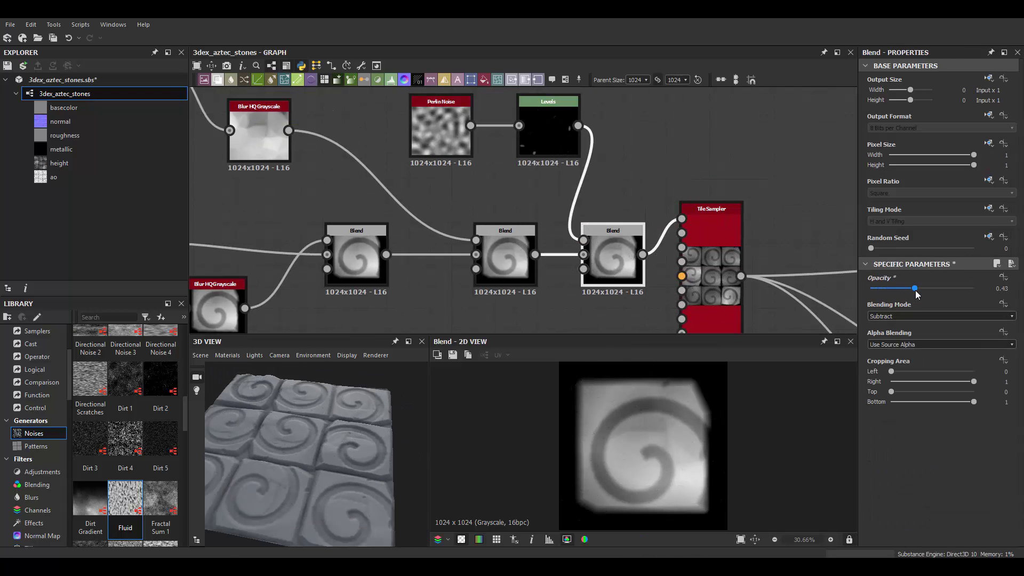
Package the selected block-building nodes into a new graph named 'stone'.
scroll(471, 172, down, 6)
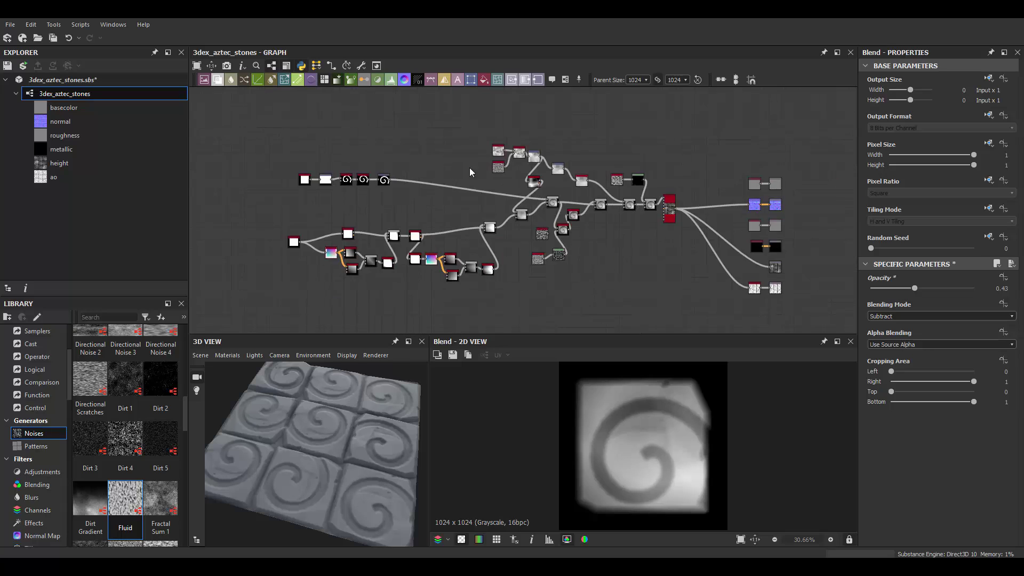
scroll(645, 170, up, 2)
drag(224, 139, 670, 321)
right_click(575, 203)
click(597, 236)
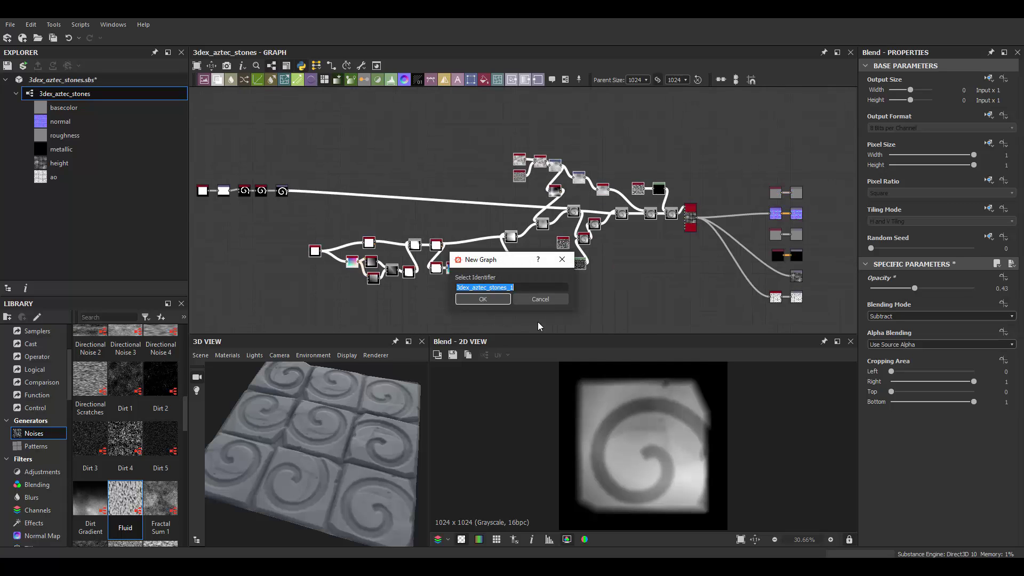
text(stone)
key(Return)
Set the stone graph's output size to 1024 px.
middle_drag(466, 194, 536, 174)
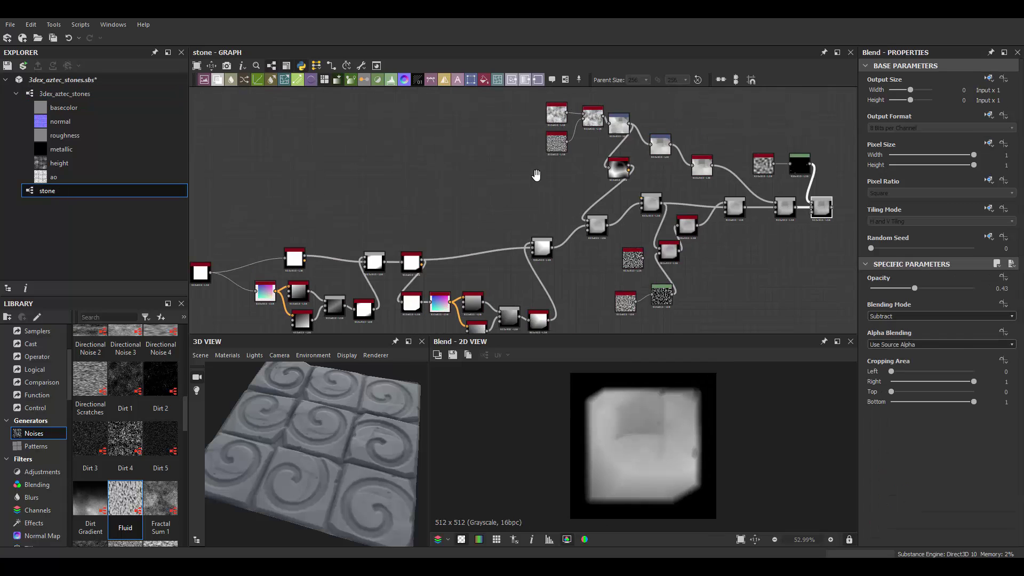
scroll(554, 227, up, 3)
scroll(740, 219, down, 2)
click(747, 221)
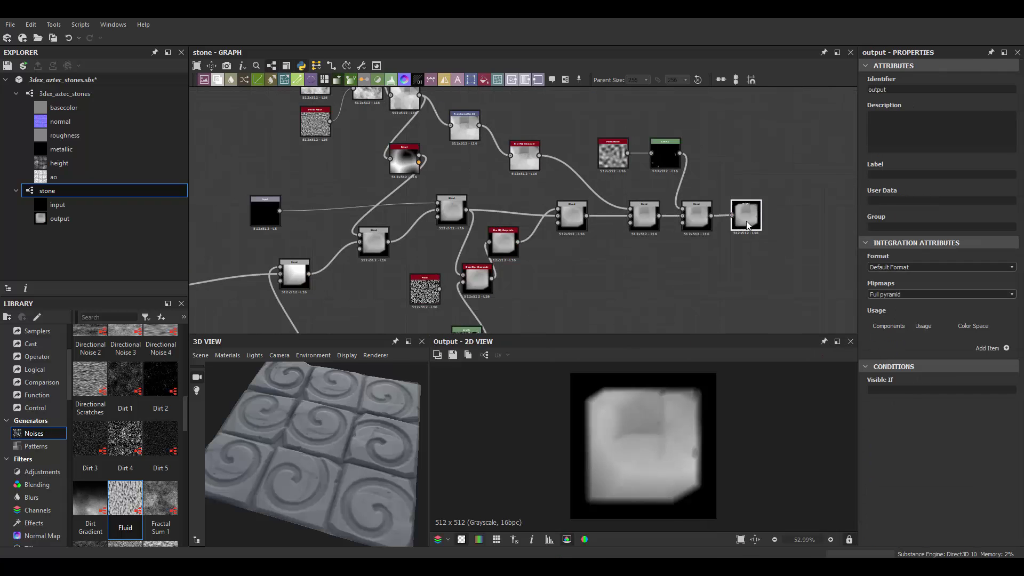
scroll(536, 162, up, 2)
scroll(652, 165, up, 2)
click(652, 165)
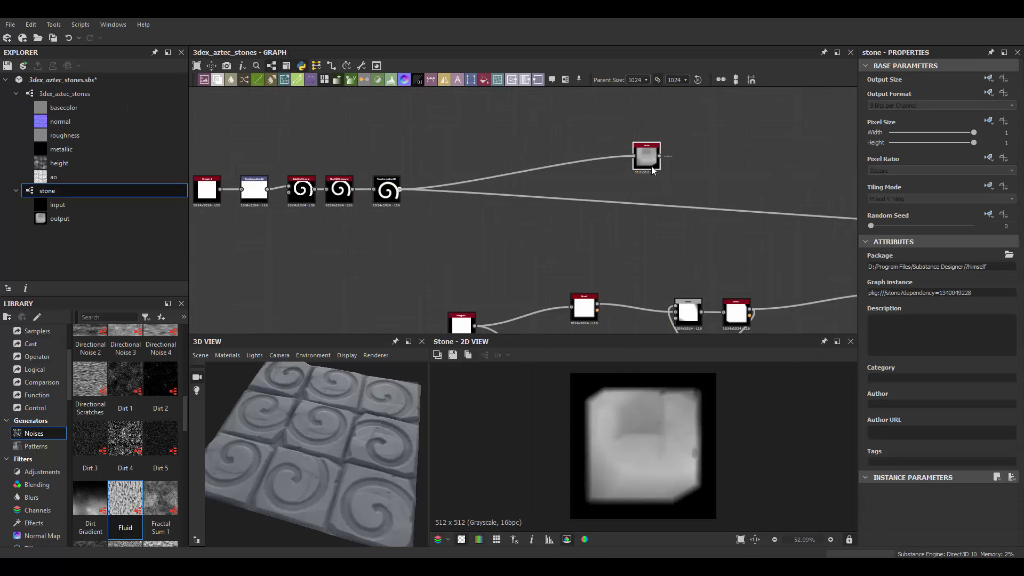
scroll(651, 165, down, 3)
click(691, 255)
double_click(47, 190)
scroll(480, 213, up, 3)
drag(907, 100, 928, 102)
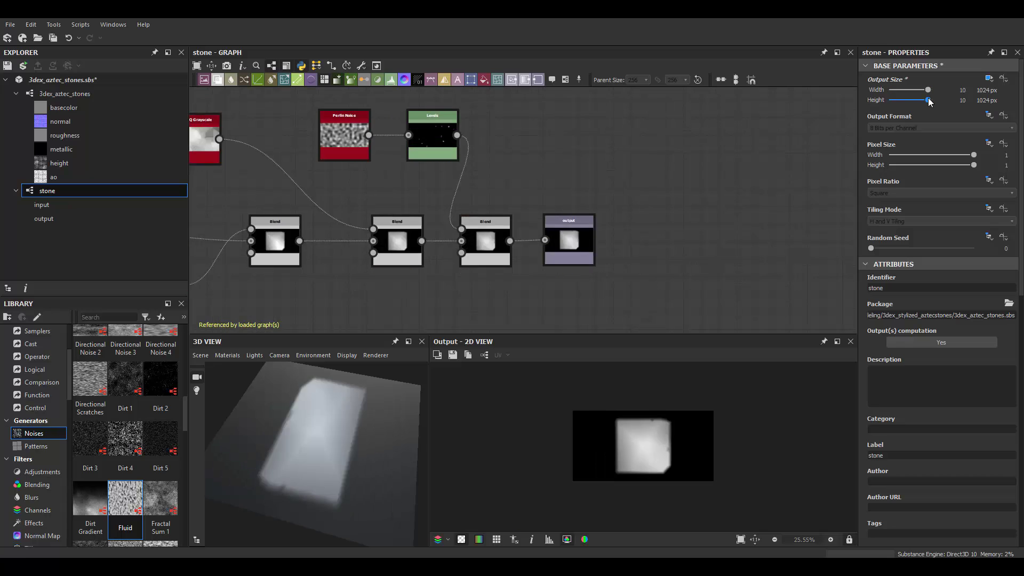
Back in the main aztec stones graph, place a stone instance node before the Tile Sampler.
double_click(65, 93)
scroll(751, 194, up, 3)
click(627, 186)
scroll(636, 199, down, 1)
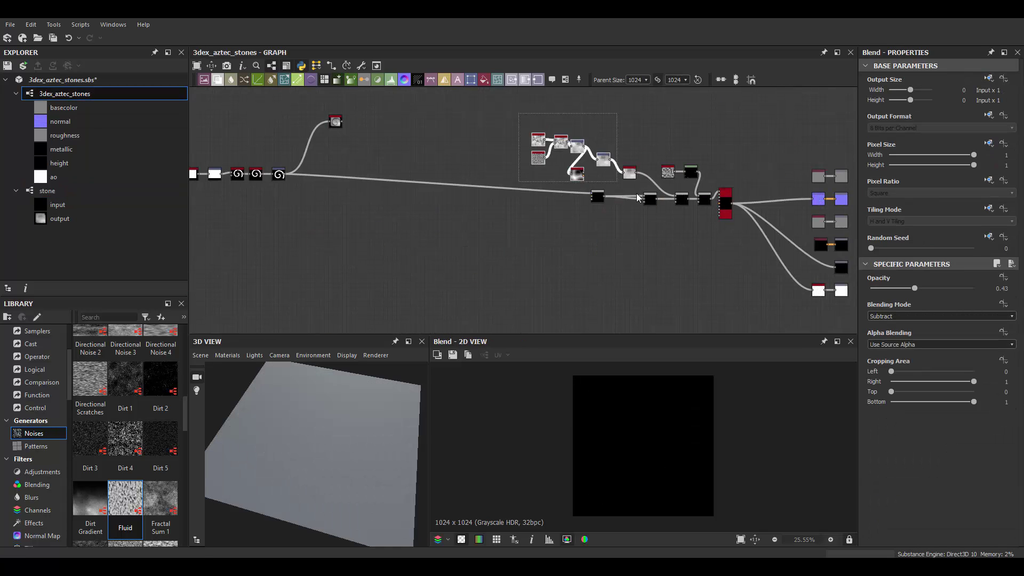
scroll(636, 198, up, 3)
scroll(395, 217, up, 2)
drag(47, 190, 532, 213)
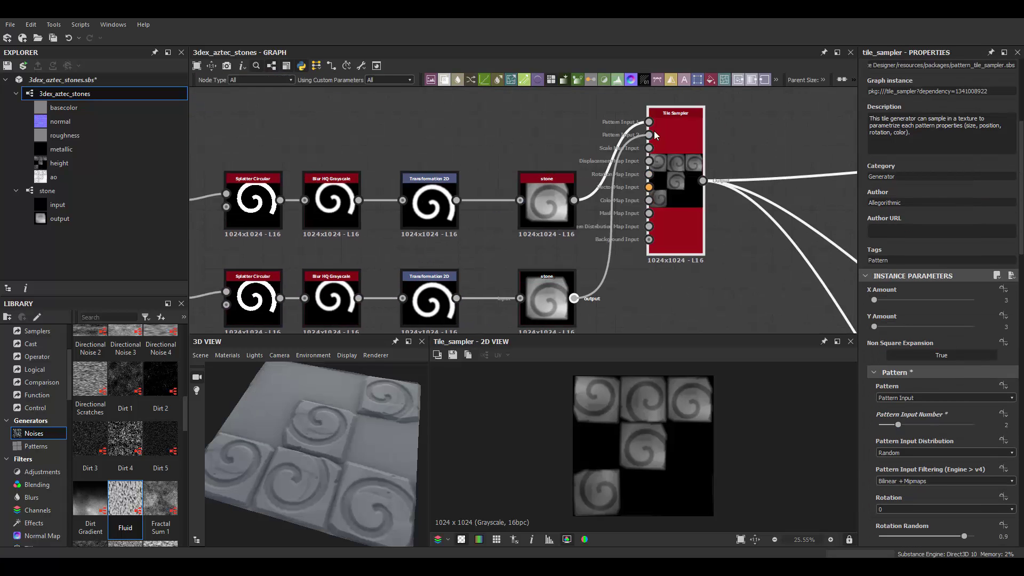
Shrink the circular splatter's ring radius, widen its spread, and reduce spiral factor and radius.
click(469, 242)
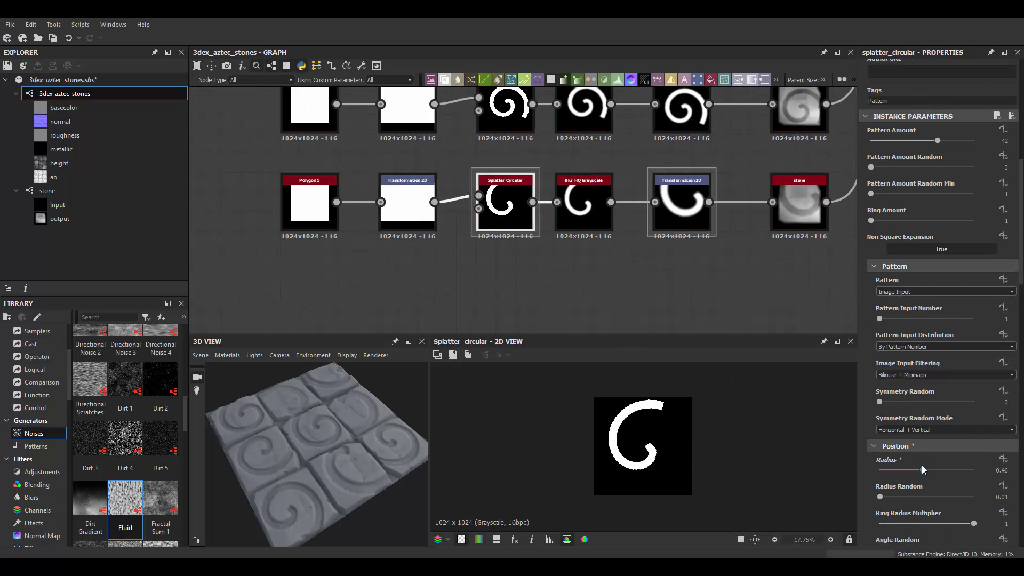
scroll(924, 468, down, 1)
click(930, 459)
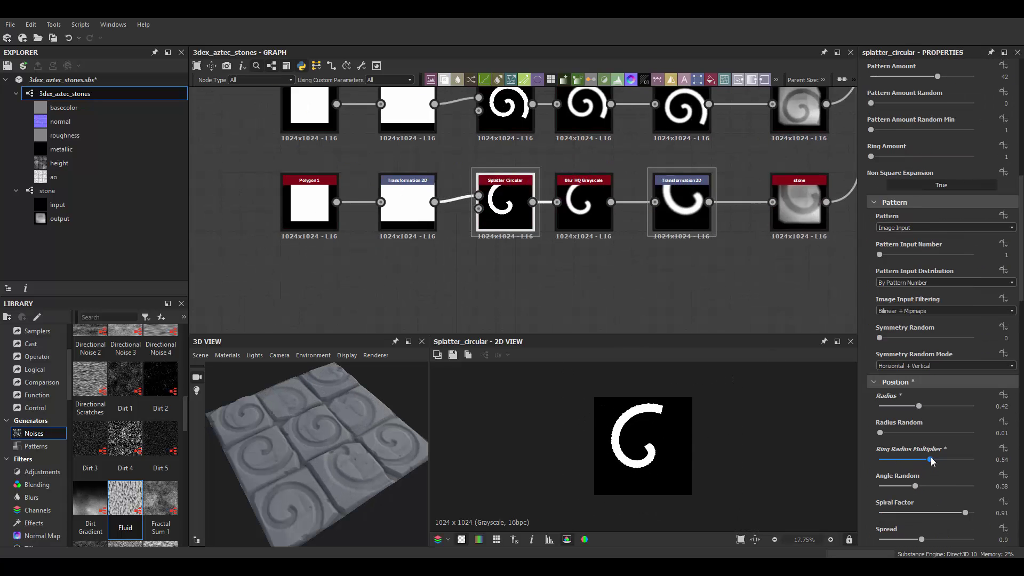
drag(903, 488, 923, 486)
scroll(922, 446, down, 2)
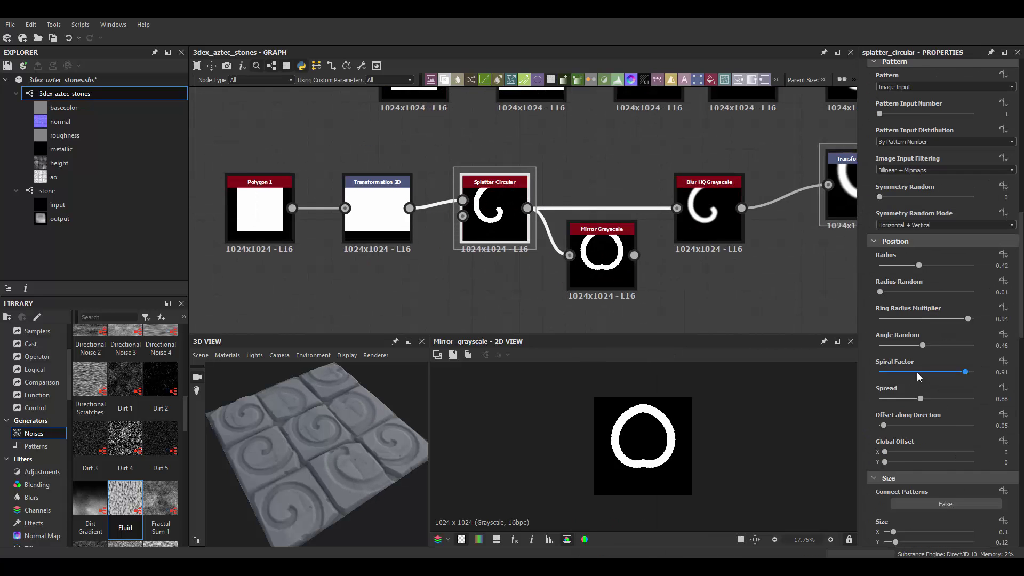
click(927, 399)
scroll(907, 443, down, 2)
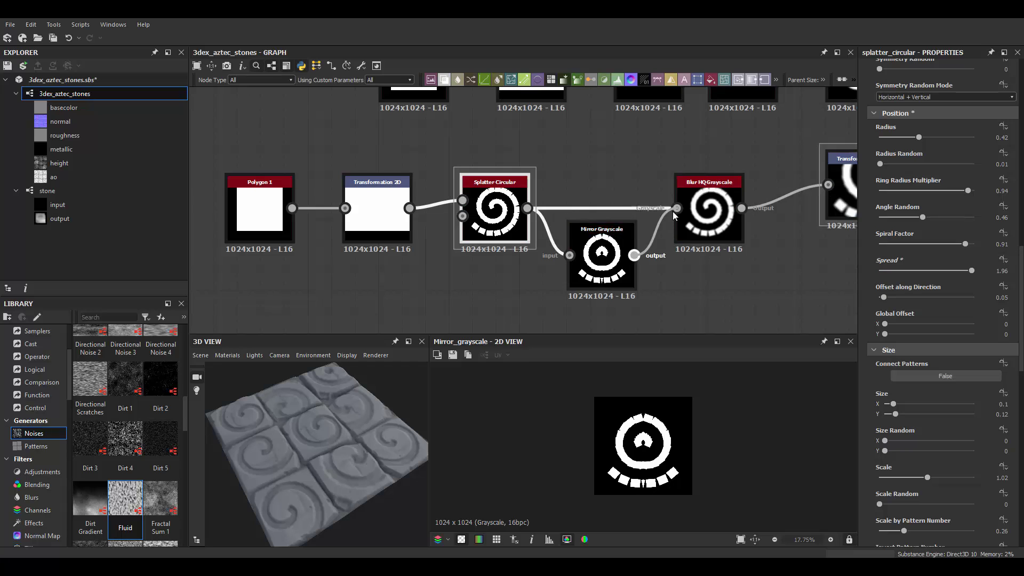
drag(966, 244, 934, 247)
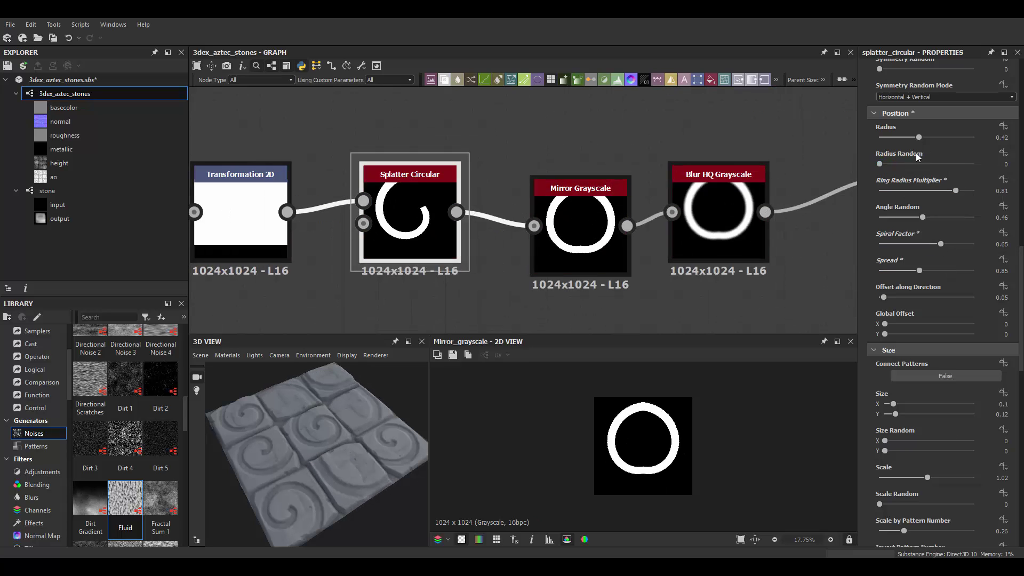
drag(934, 140, 925, 142)
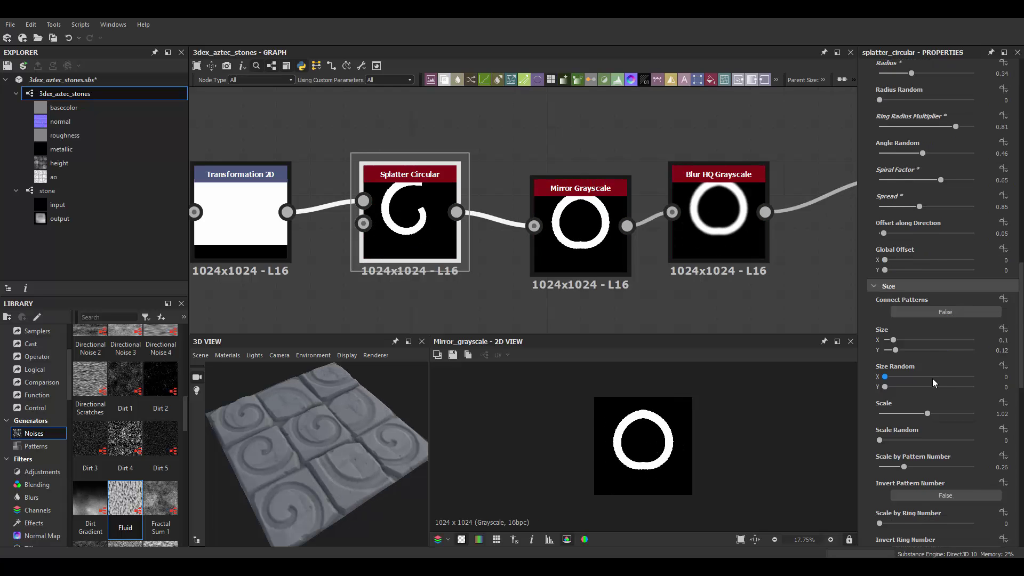
Reduce the spread into arcs, adjust angle random, and revert the pattern rotation random change.
scroll(933, 379, up, 6)
scroll(923, 314, down, 4)
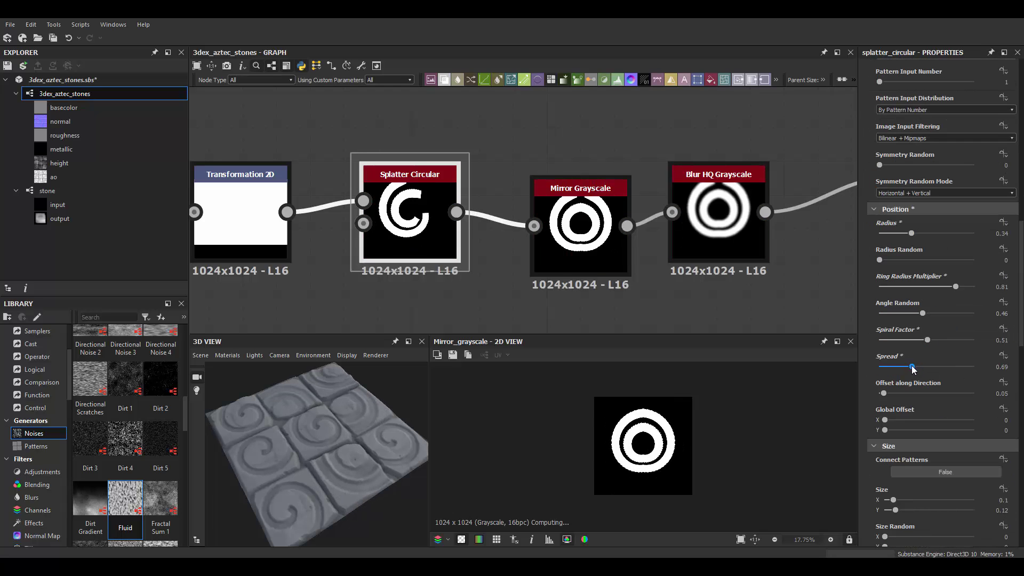
mouse_move(912, 368)
mouse_down()
mouse_move(888, 366)
mouse_move(911, 367)
mouse_up()
scroll(936, 366, down, 3)
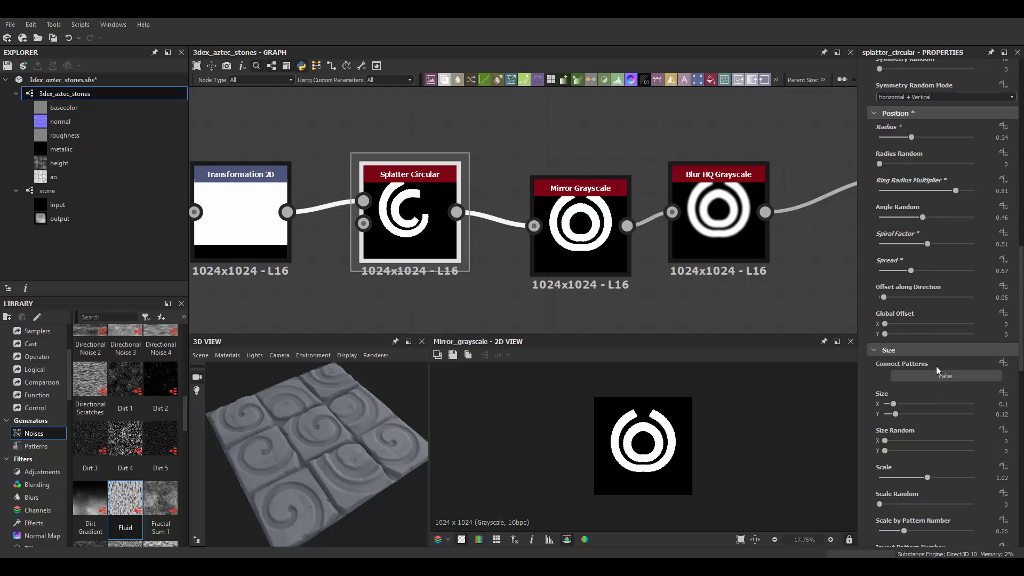
drag(896, 318, 887, 318)
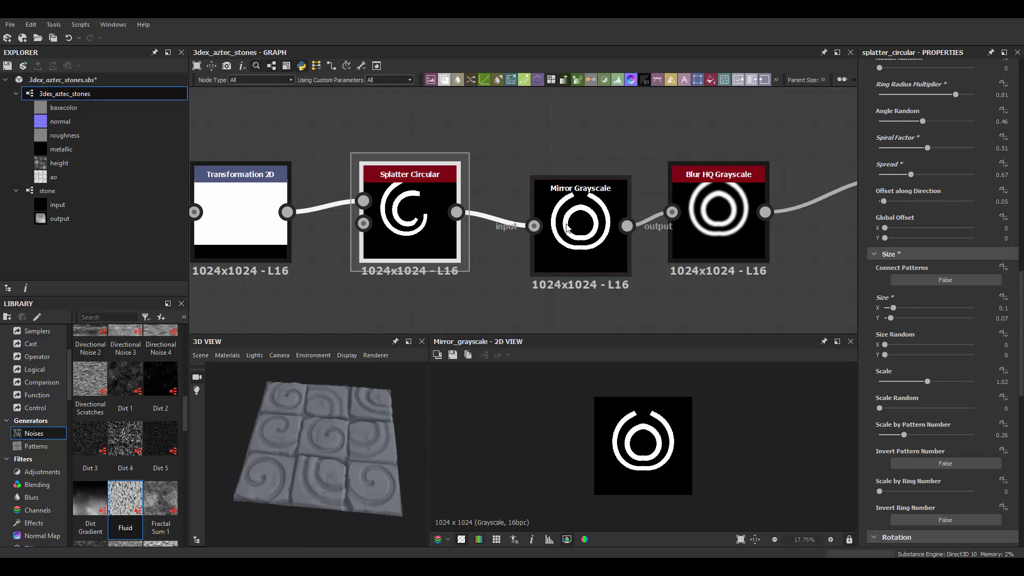
scroll(929, 386, down, 3)
drag(880, 447, 922, 448)
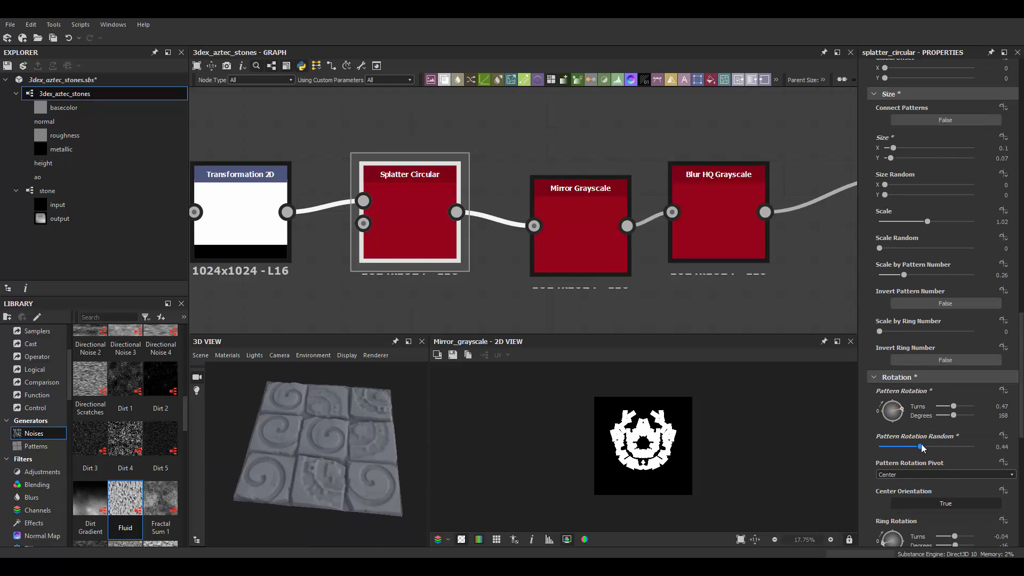
key(ctrl+z)
Branch a Transformation 2D off the splatter output, placed below it.
scroll(936, 431, down, 3)
scroll(911, 441, down, 3)
scroll(522, 224, down, 3)
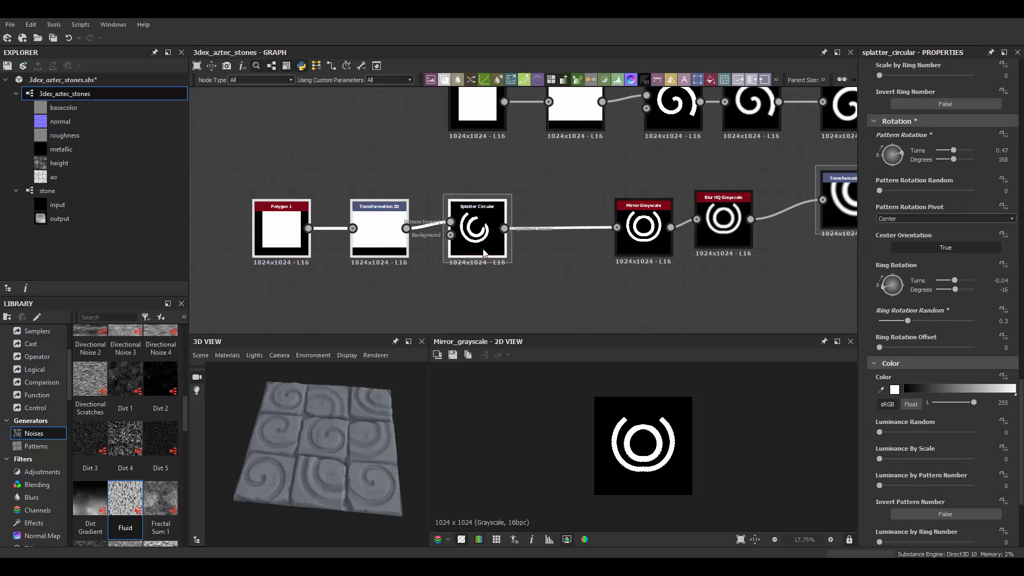
drag(531, 201, 538, 240)
click(592, 245)
drag(531, 282, 569, 290)
Blend the two swirls with Add (Linear Dodge), offsetting the copy so they interlock.
text(b)
key(Return)
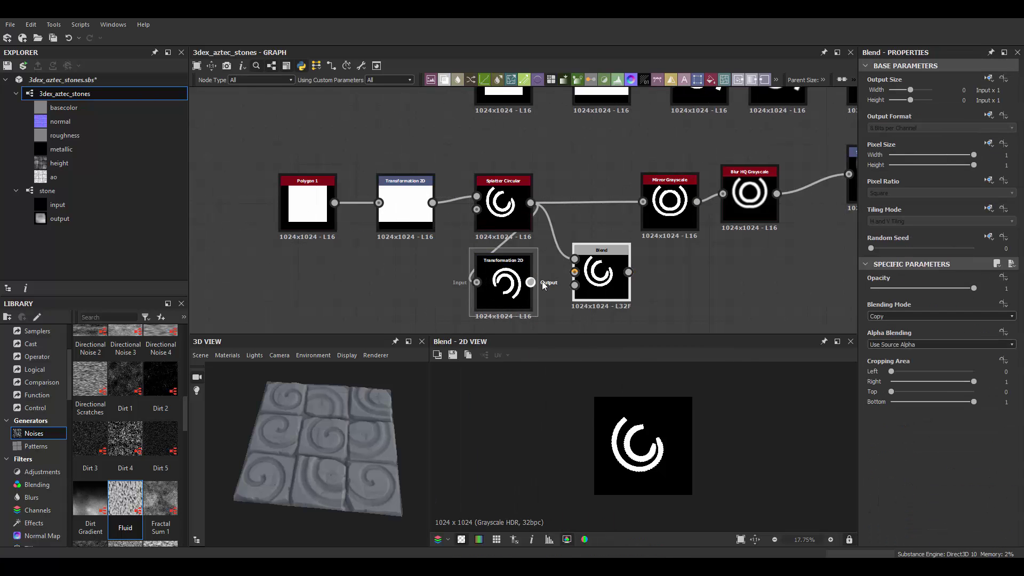
click(929, 317)
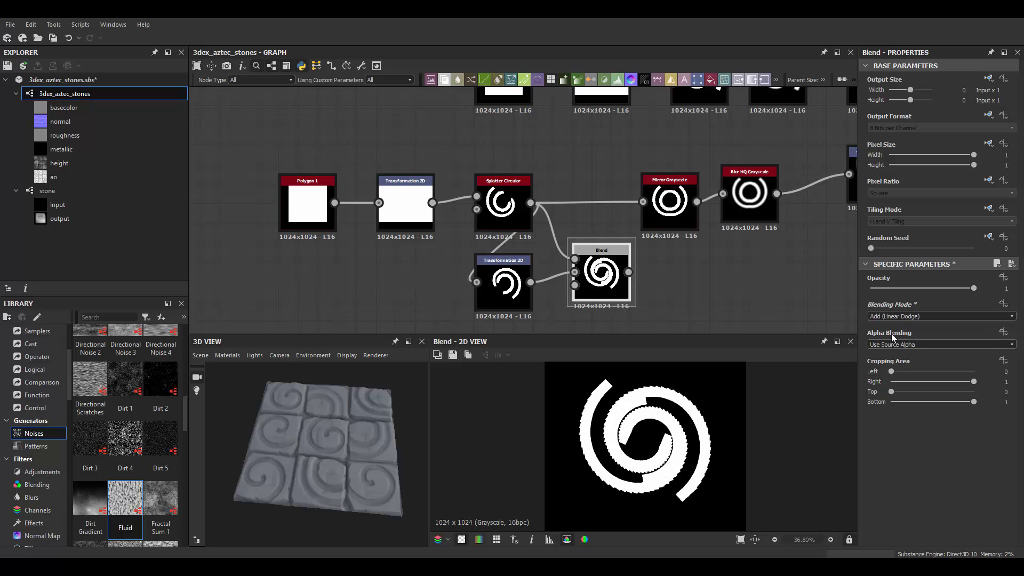
middle_drag(694, 213, 597, 233)
key(ctrl+z)
key(ctrl+z)
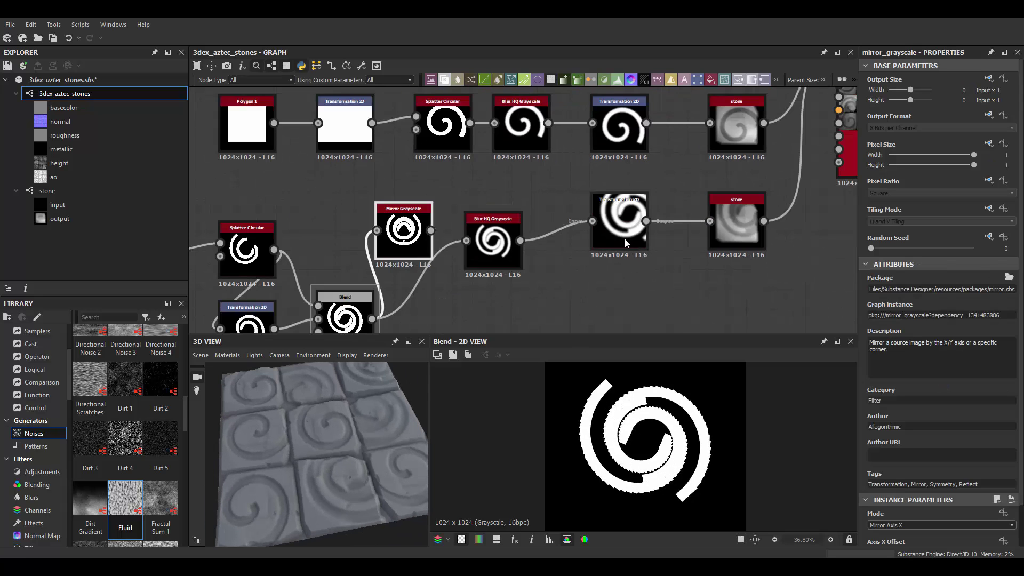
key(ctrl+z)
drag(617, 431, 581, 527)
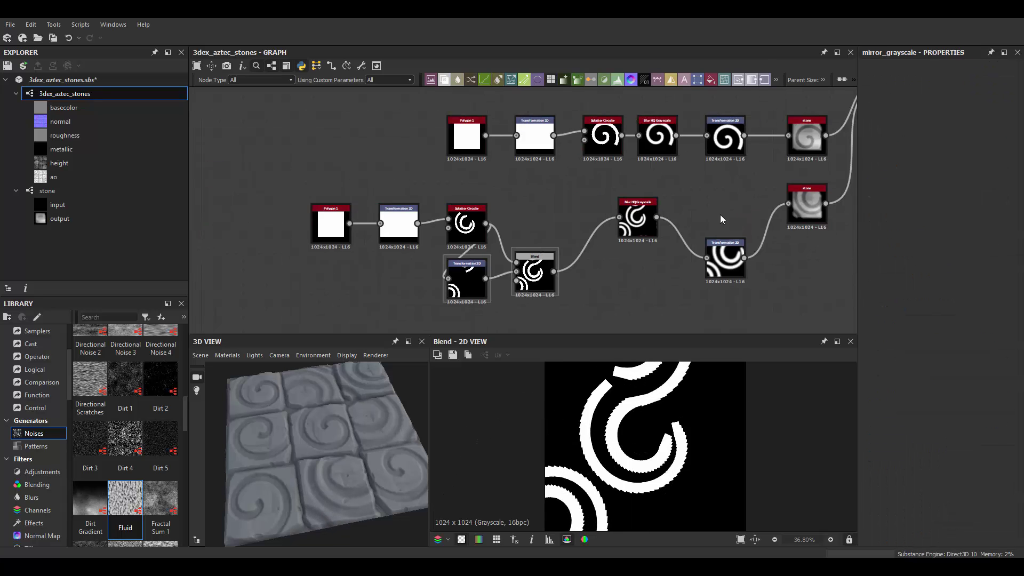
Scale the new Polygon 1 square to 0.61 and add a Transformation 2D after it.
scroll(720, 215, down, 3)
scroll(585, 240, up, 2)
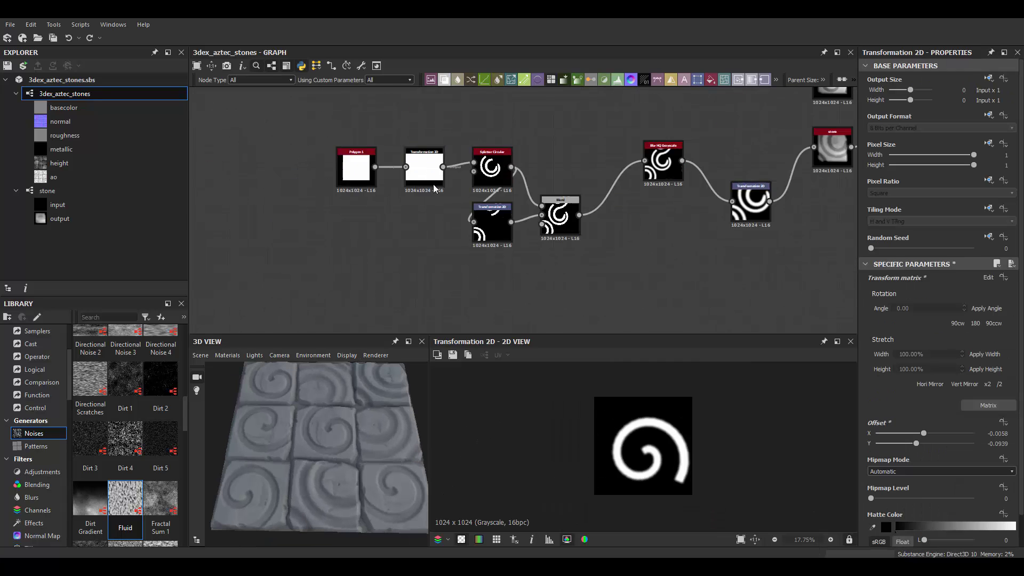
drag(974, 390, 934, 391)
key(ctrl+t)
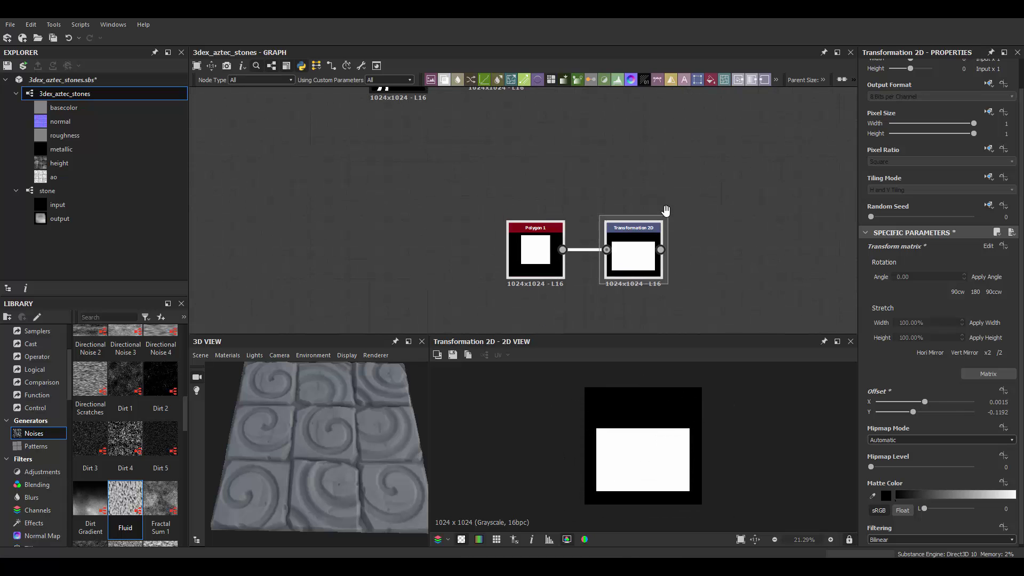
Duplicate the square rotated into a diamond and shift it half a tile sideways.
key(ctrl+d)
drag(883, 511, 879, 517)
key(ctrl+t)
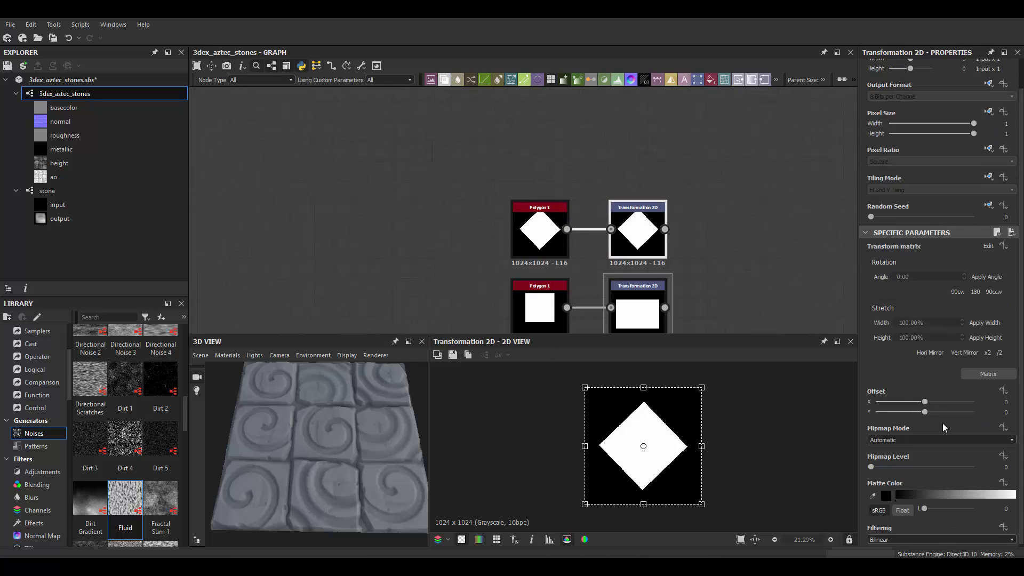
drag(924, 347, 974, 347)
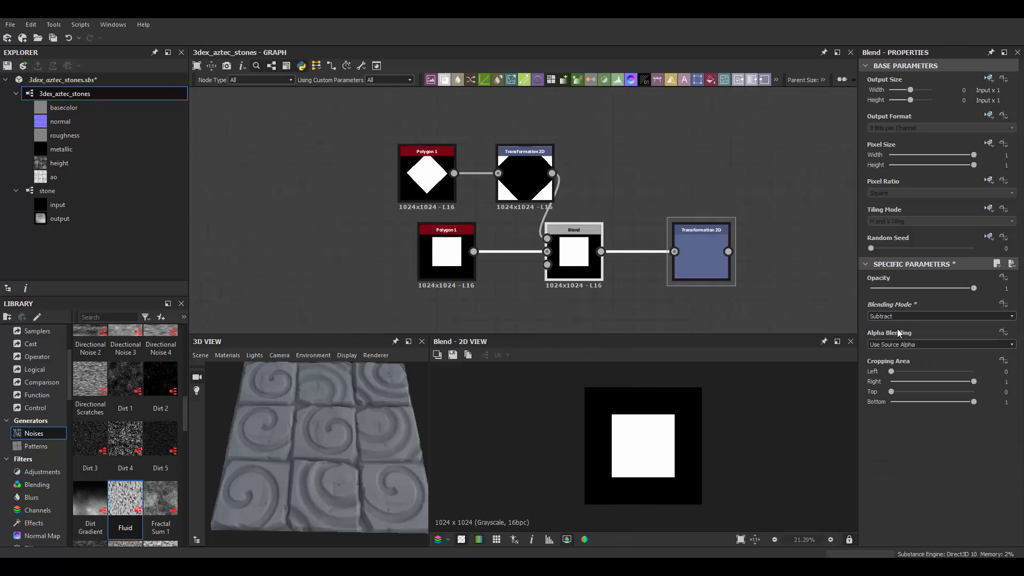
click(701, 253)
mouse_move(677, 236)
middle_down()
mouse_move(580, 236)
mouse_move(599, 236)
middle_up()
Add a 14-sided Polygon circle wired into its own Transformation 2D.
scroll(600, 278, up, 1)
scroll(599, 277, down, 1)
click(36, 446)
drag(126, 380, 617, 181)
drag(877, 492, 908, 487)
scroll(916, 491, down, 3)
drag(639, 180, 632, 197)
click(649, 217)
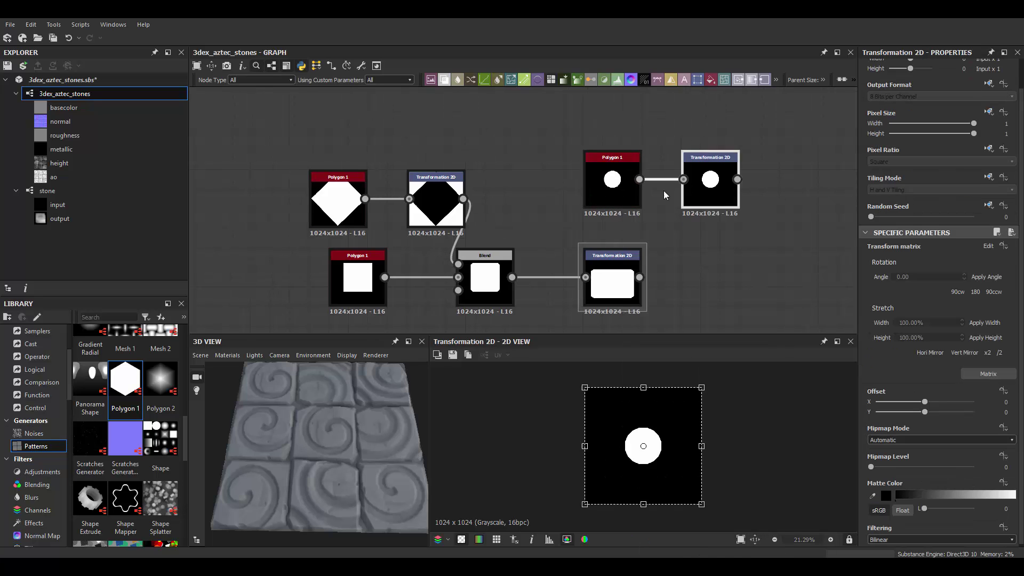
Add a blend, disable tiling on the circle, mirror it into two eyes, and add a three-sided polygon.
key(b)
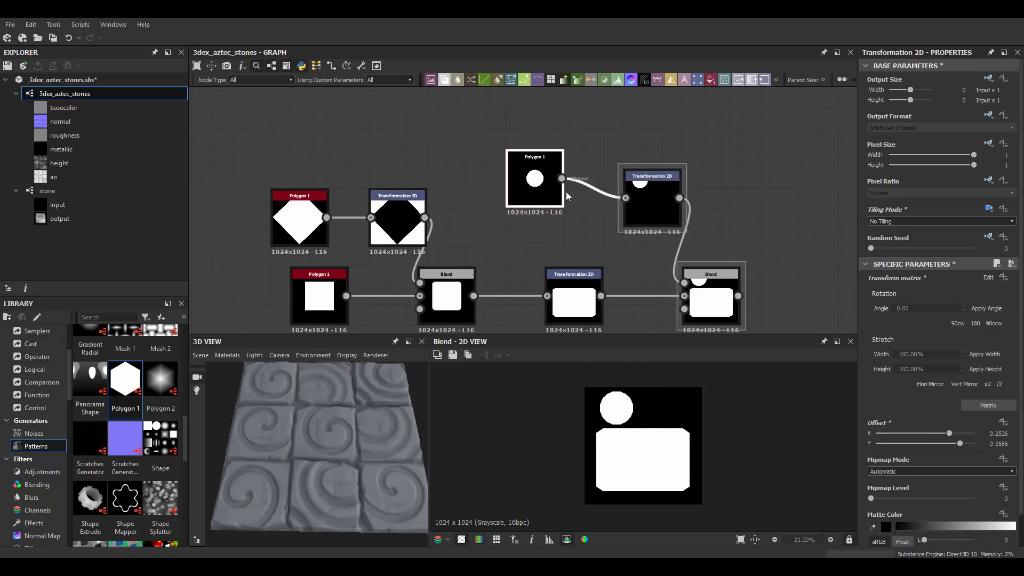
drag(640, 201, 681, 210)
click(710, 226)
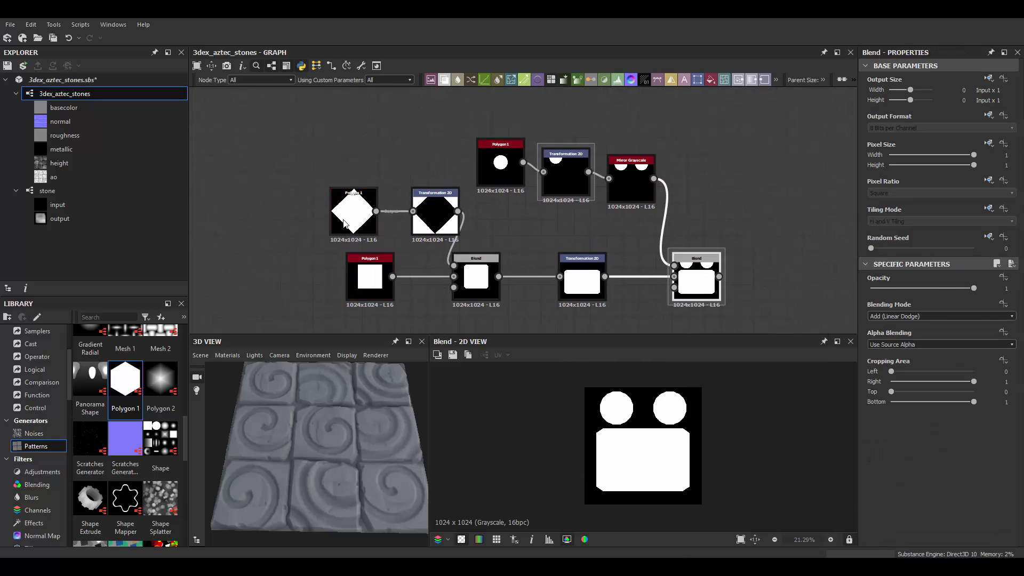
click(389, 242)
key(ctrl+d)
drag(886, 300, 871, 300)
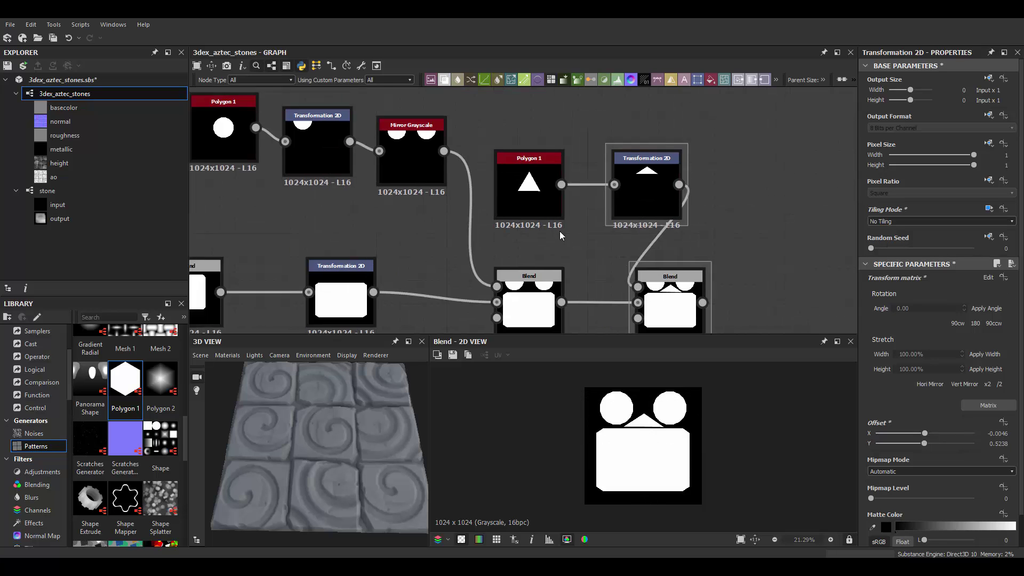
scroll(559, 231, down, 5)
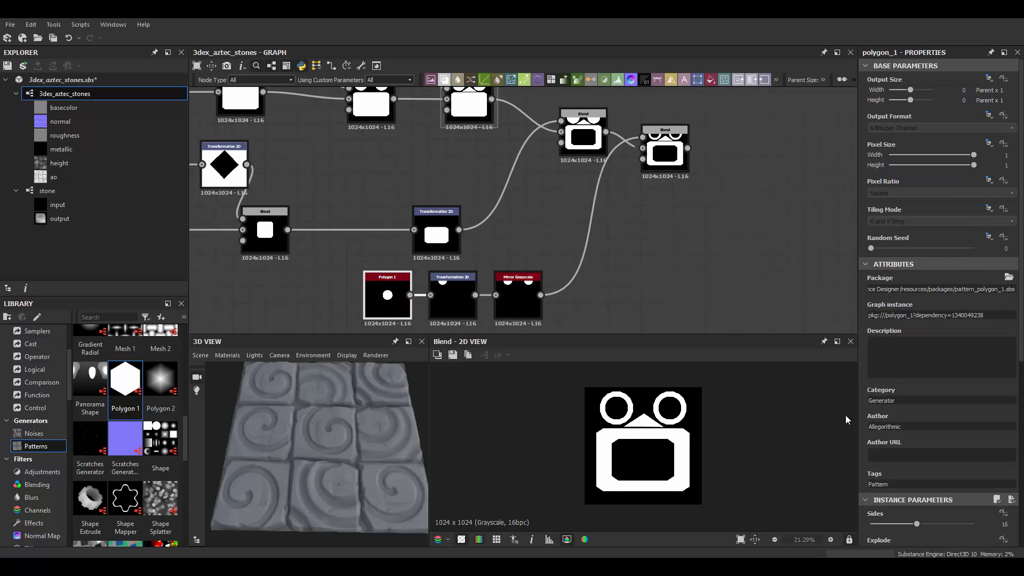
Scroll down in the graph view.
scroll(892, 458, down, 3)
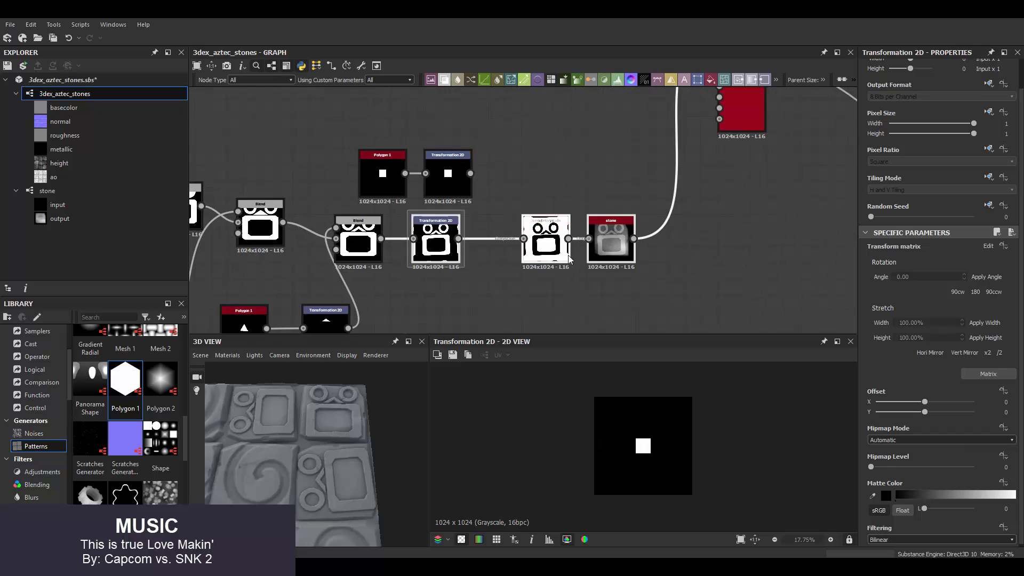
Insert a Blend node into the chain, set it to Add, and preview the result.
click(546, 246)
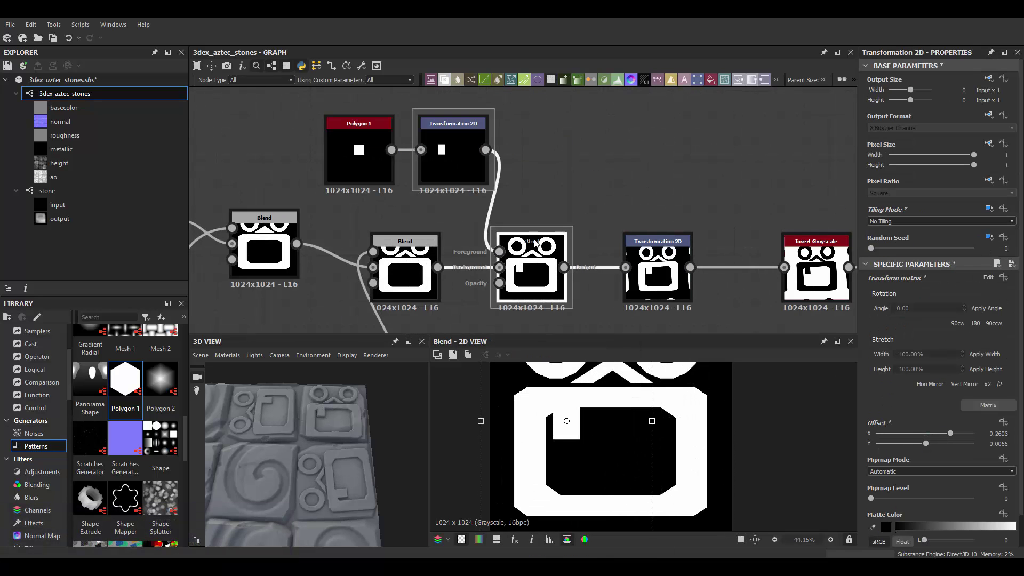
middle_drag(468, 142, 477, 212)
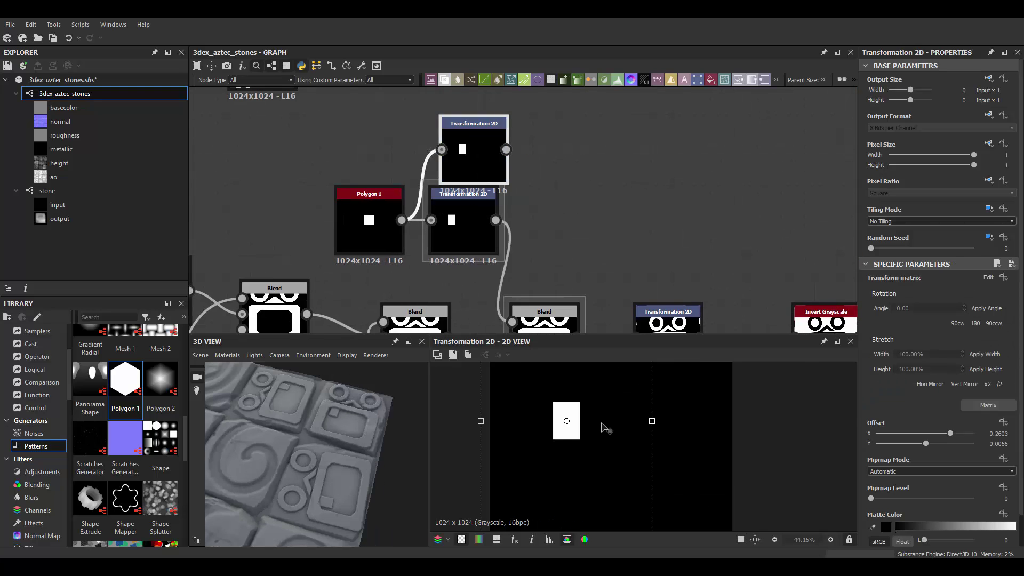
click(890, 317)
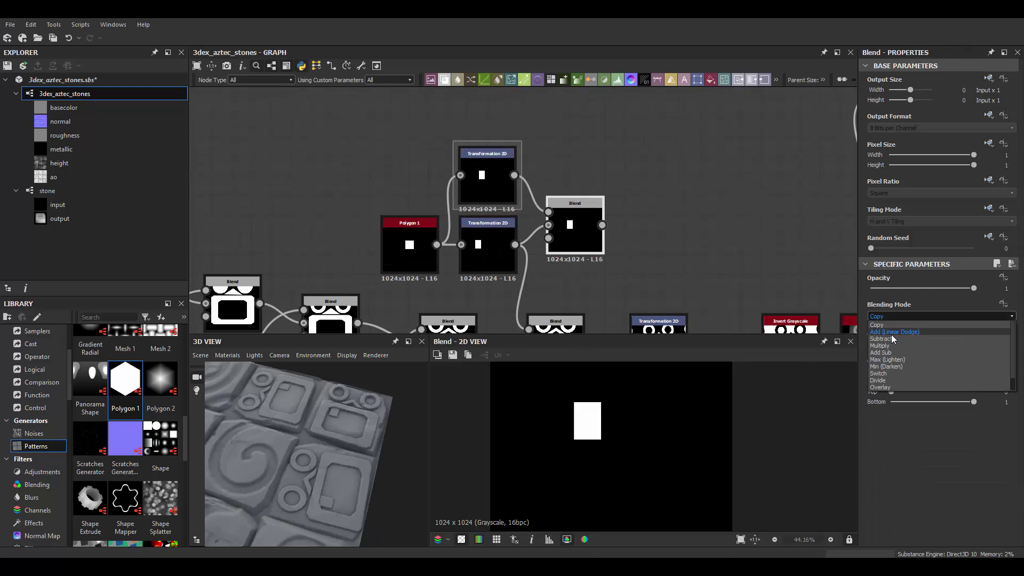
middle_drag(547, 295, 545, 242)
double_click(555, 293)
Insert a Mirror after the square's transform, wire it into the blend chain, and duplicate it.
click(486, 122)
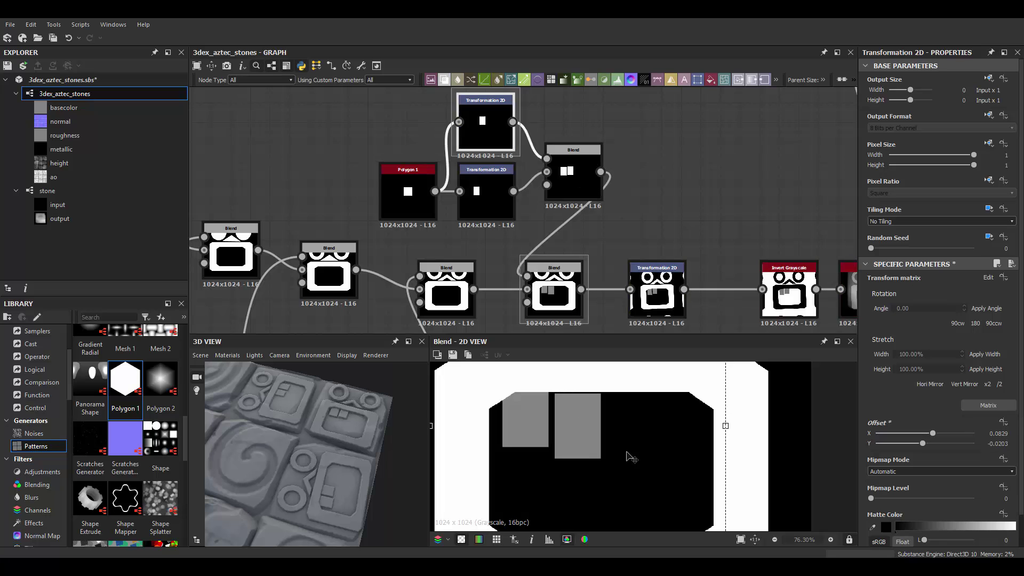
right_click(566, 255)
click(575, 261)
double_click(574, 299)
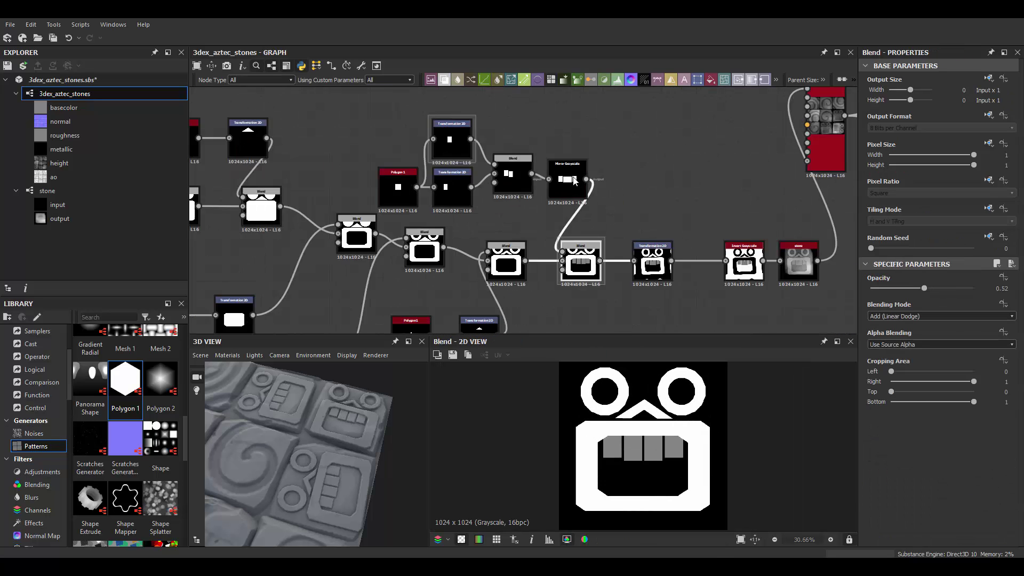
middle_drag(574, 298, 605, 191)
key(ctrl+shift+d)
Set the mirror mode, add a blend for the teeth, and offset the teeth within the mouth.
click(907, 481)
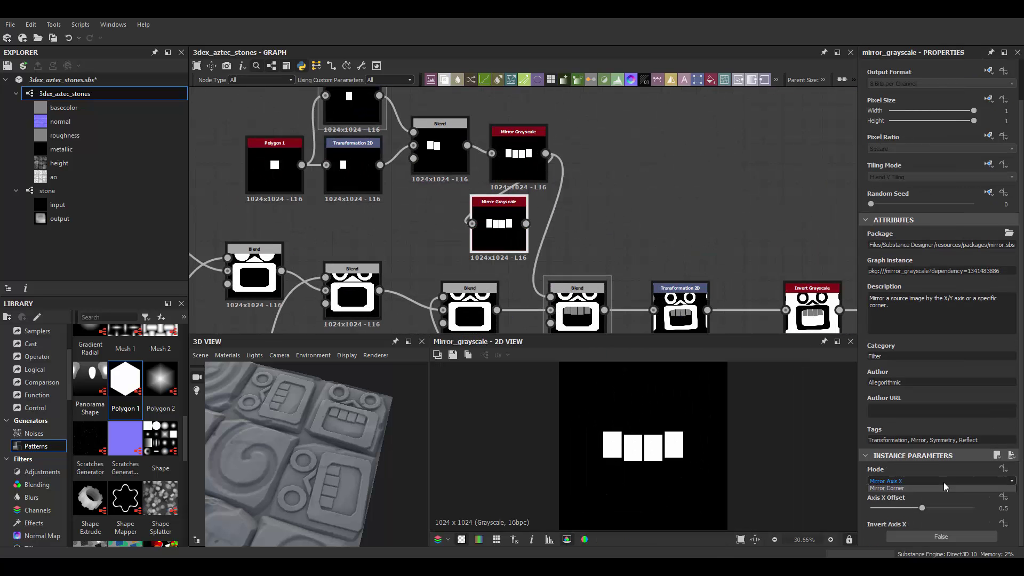
scroll(533, 213, down, 5)
scroll(534, 213, up, 5)
drag(470, 296, 567, 252)
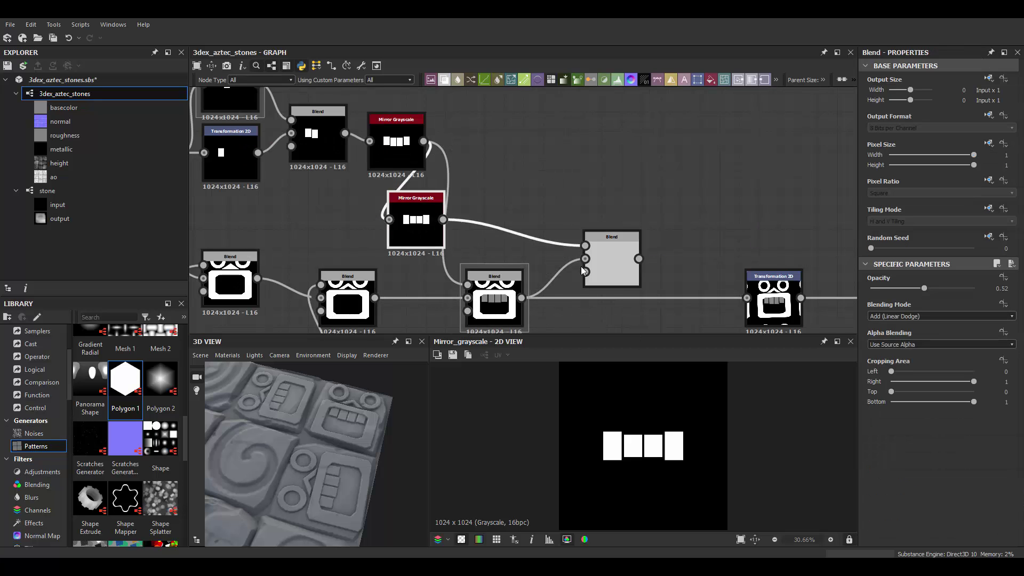
drag(416, 210, 510, 154)
drag(679, 437, 680, 485)
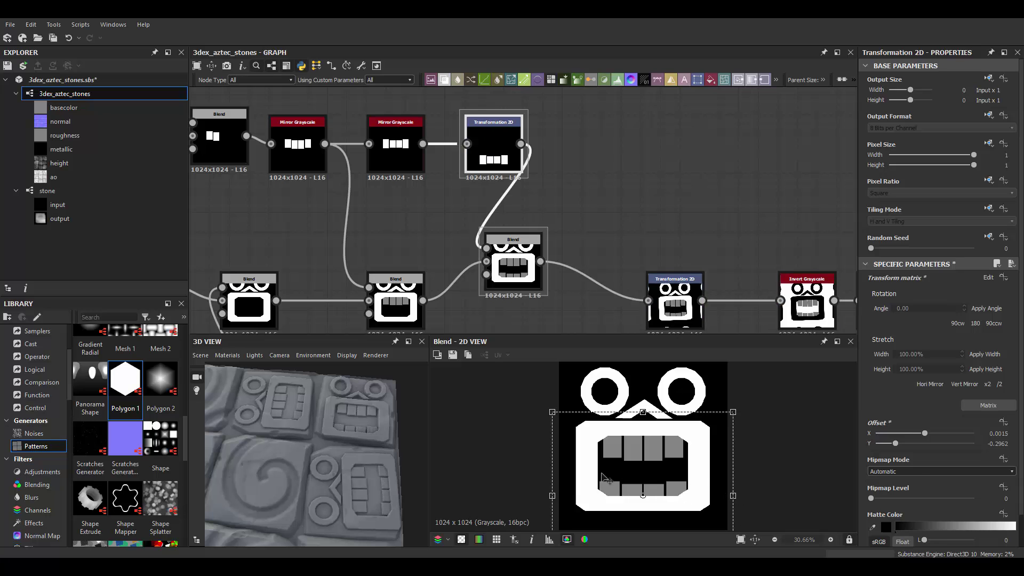
scroll(582, 226, down, 3)
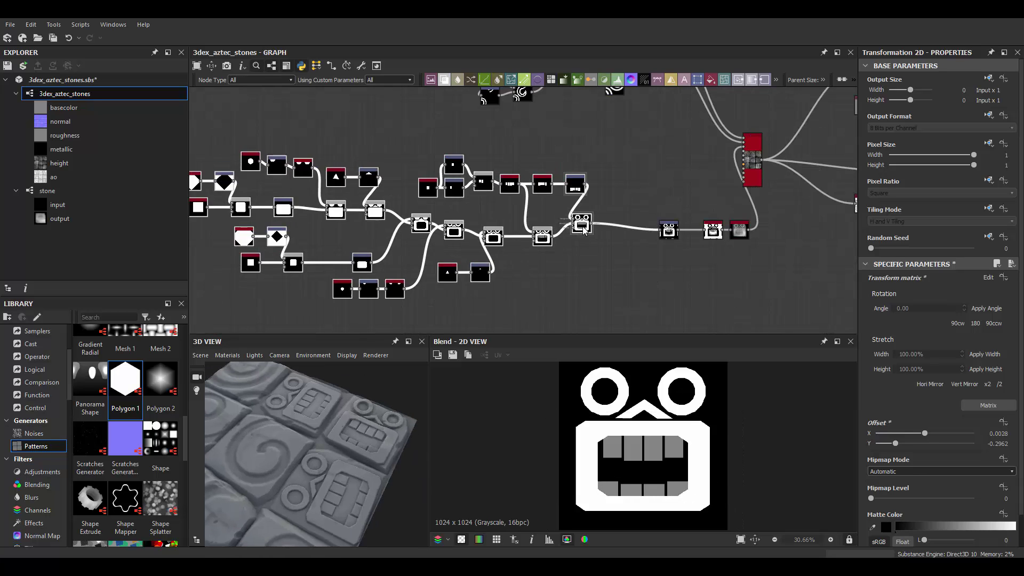
scroll(533, 206, up, 3)
Add a Flood Fill after the glyph pieces, followed by a Flood Fill to Gradient.
drag(571, 217, 596, 213)
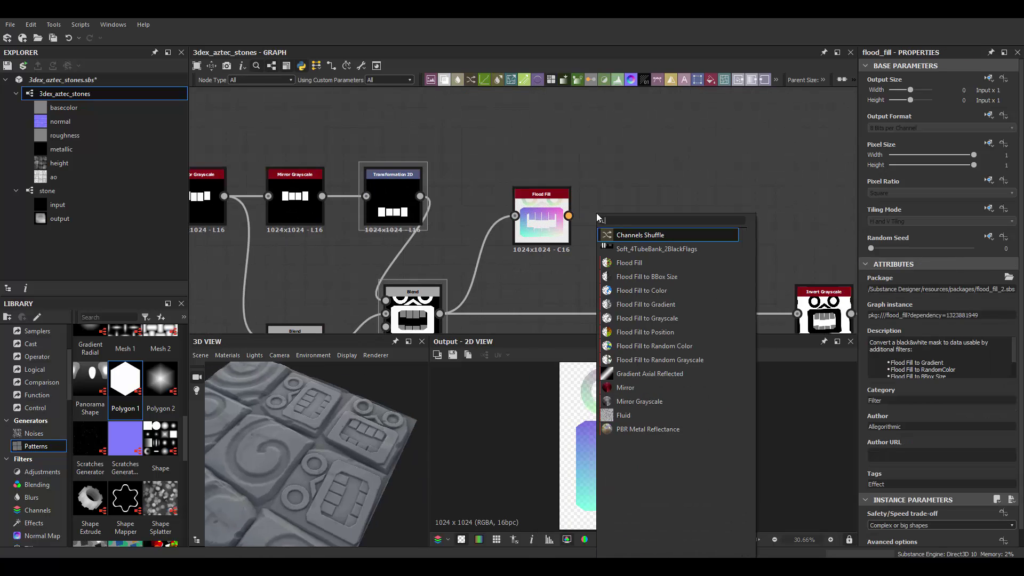
click(640, 295)
scroll(515, 186, up, 2)
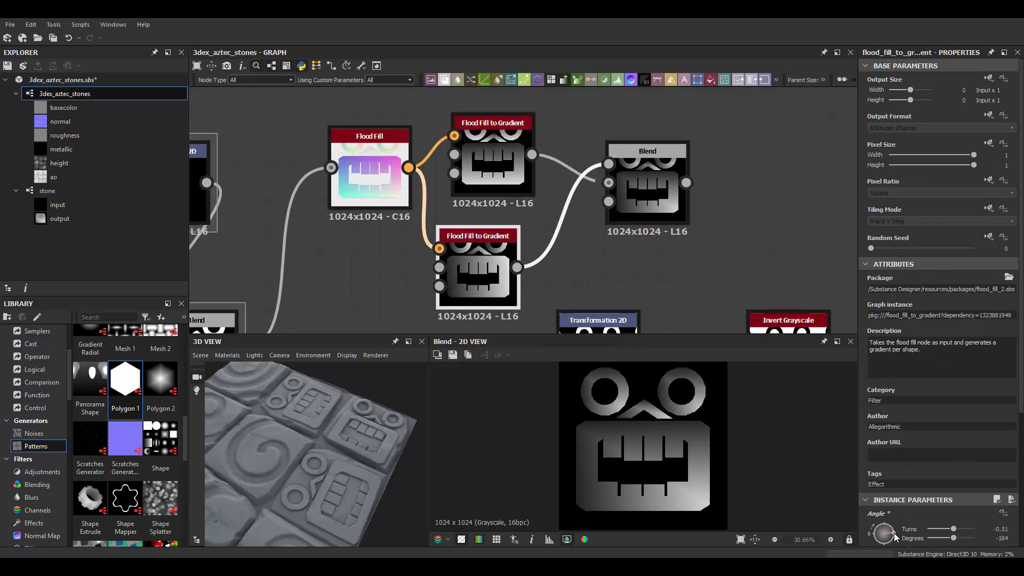
scroll(979, 541, down, 1)
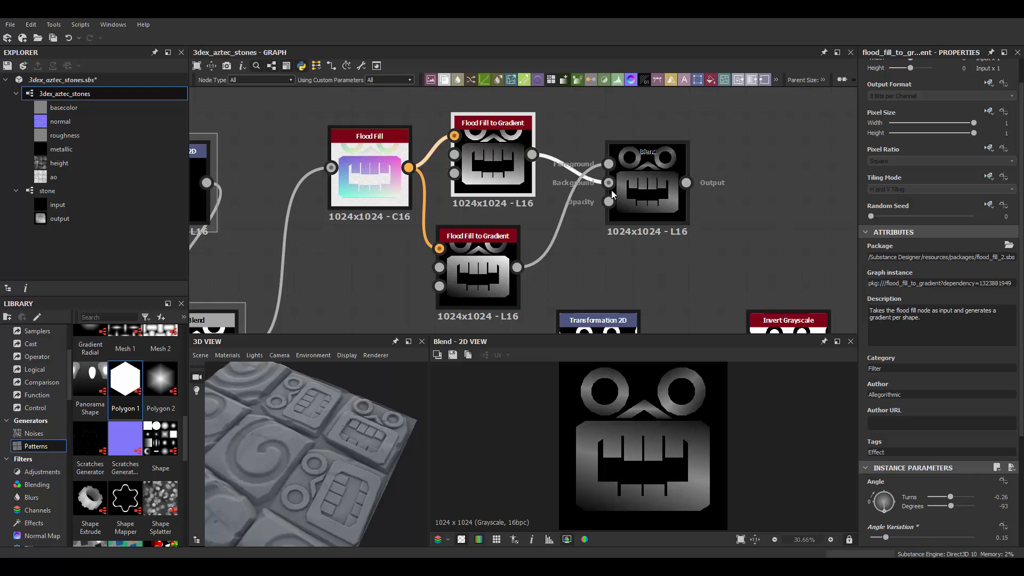
scroll(612, 195, down, 2)
click(584, 299)
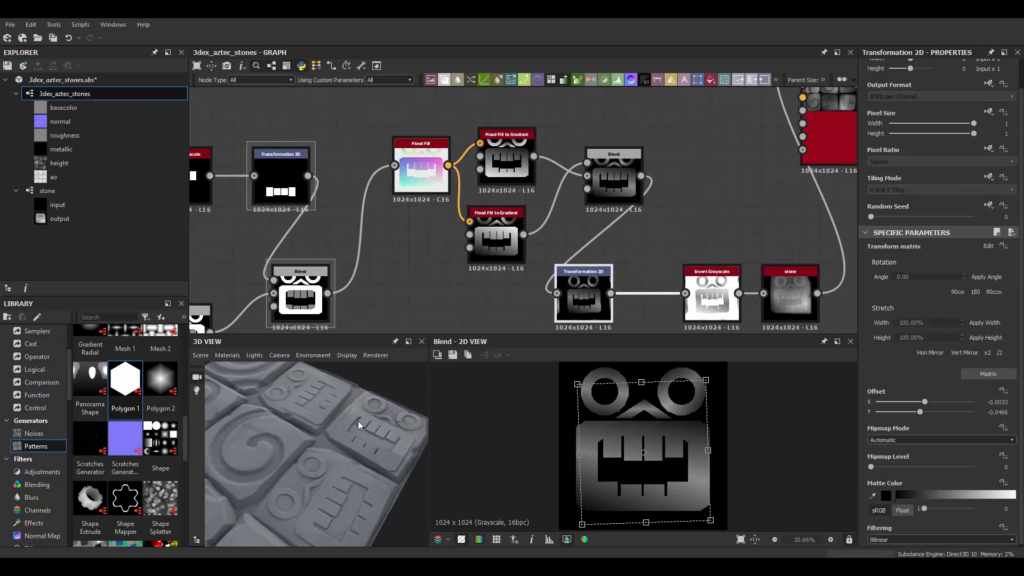
scroll(574, 212, down, 3)
scroll(573, 211, up, 1)
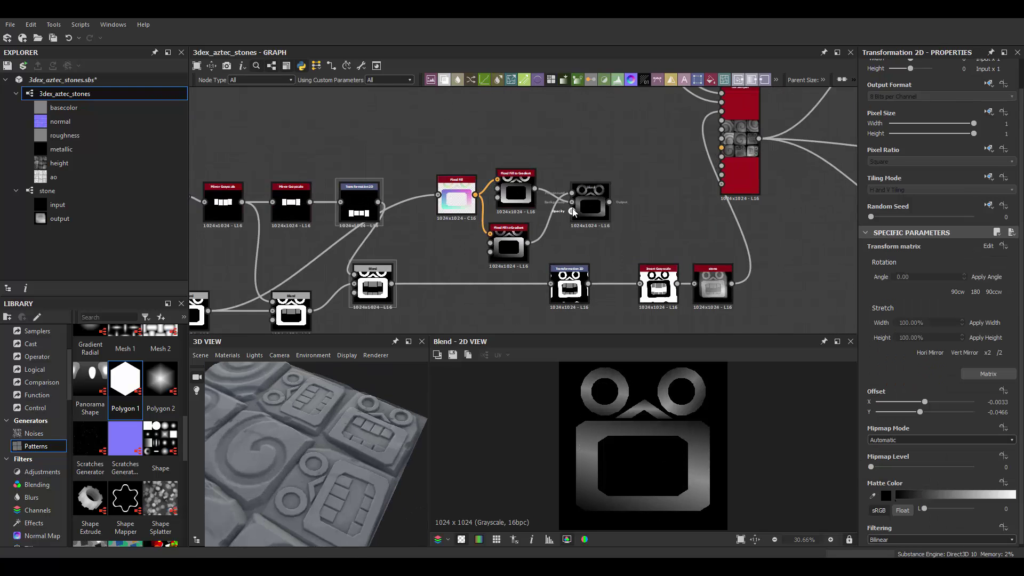
scroll(573, 212, down, 3)
scroll(574, 212, up, 2)
scroll(573, 212, up, 2)
Wire the gradient into the glyph blend at 0.47 opacity with Max (Lighten) mode.
drag(530, 279, 598, 281)
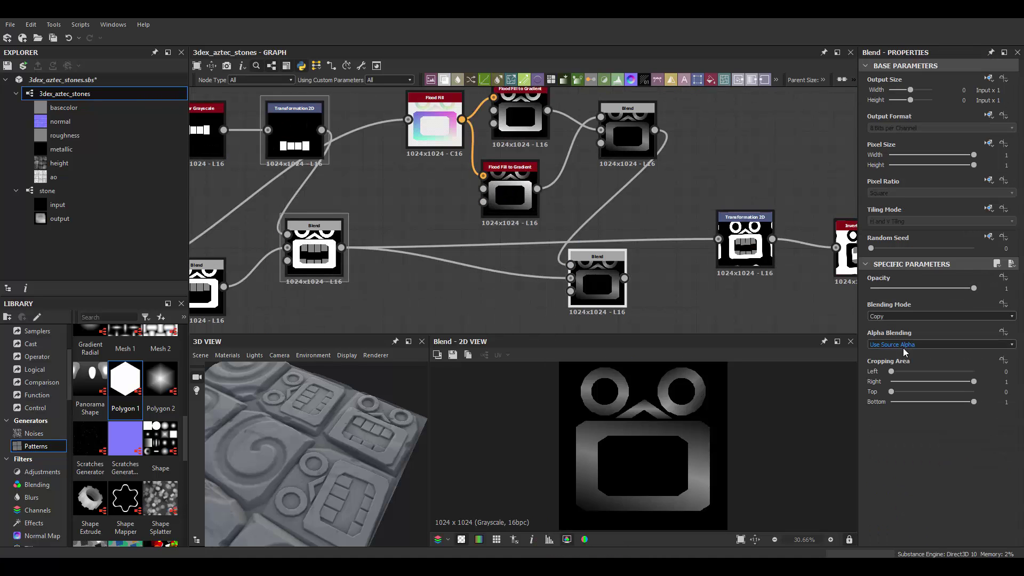
scroll(510, 300, up, 1)
drag(900, 289, 918, 289)
scroll(509, 300, up, 1)
click(911, 317)
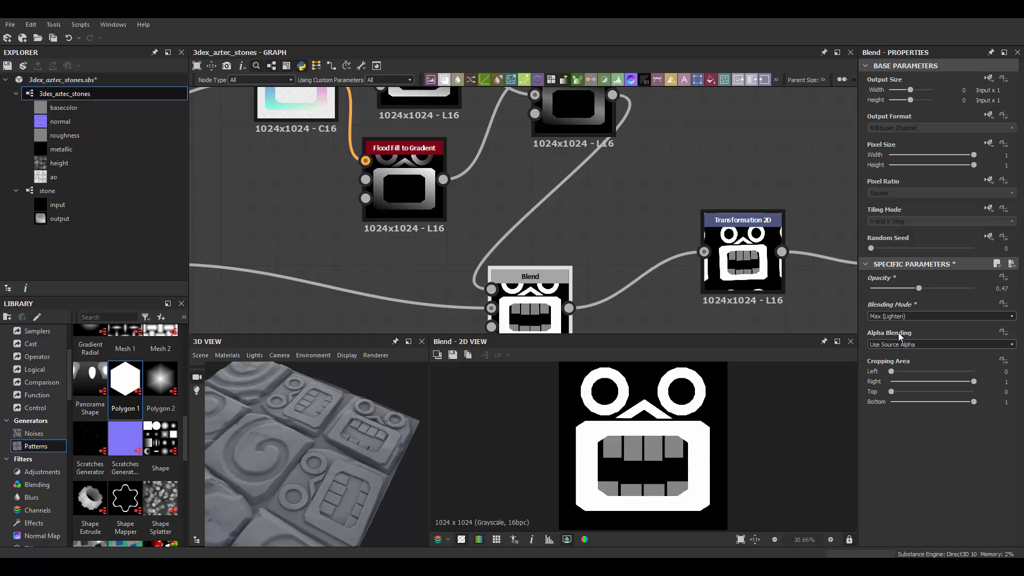
scroll(690, 232, down, 3)
Insert a Bevel between Invert Grayscale and the stone node, with distance 0.02.
scroll(499, 197, up, 3)
click(469, 224)
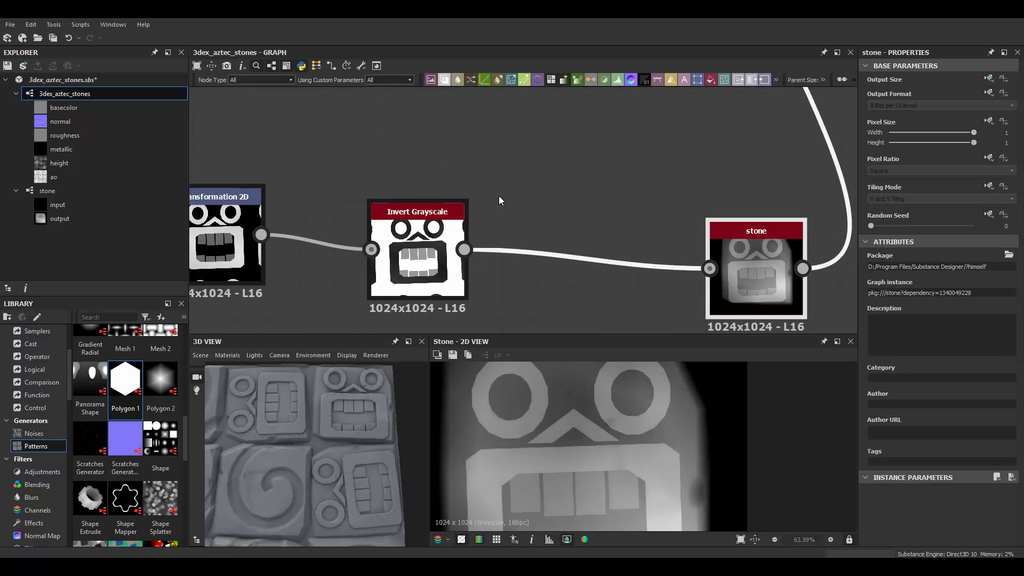
scroll(519, 238, down, 1)
key(space)
text(bevel)
key(Return)
click(548, 241)
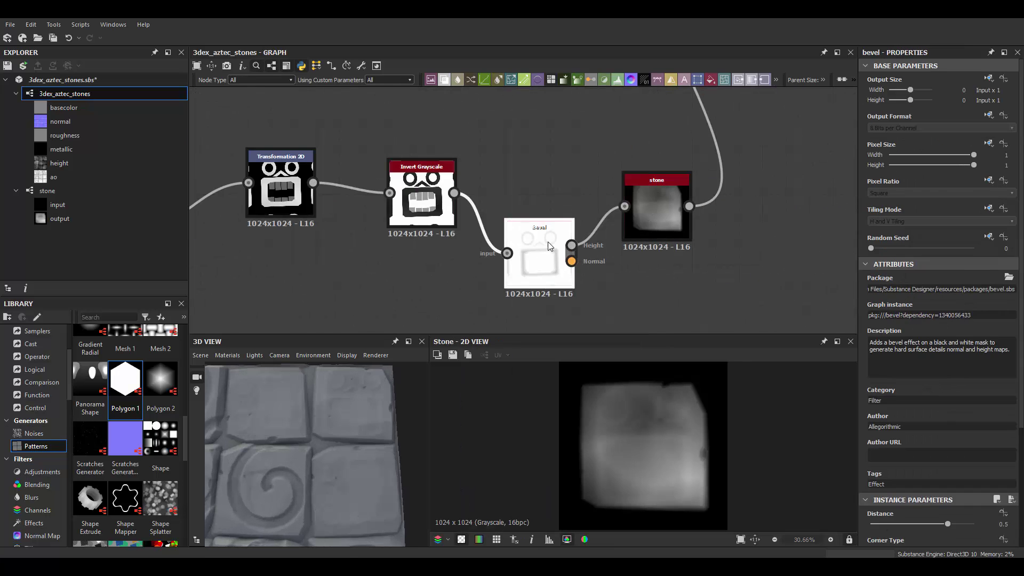
drag(925, 524, 926, 521)
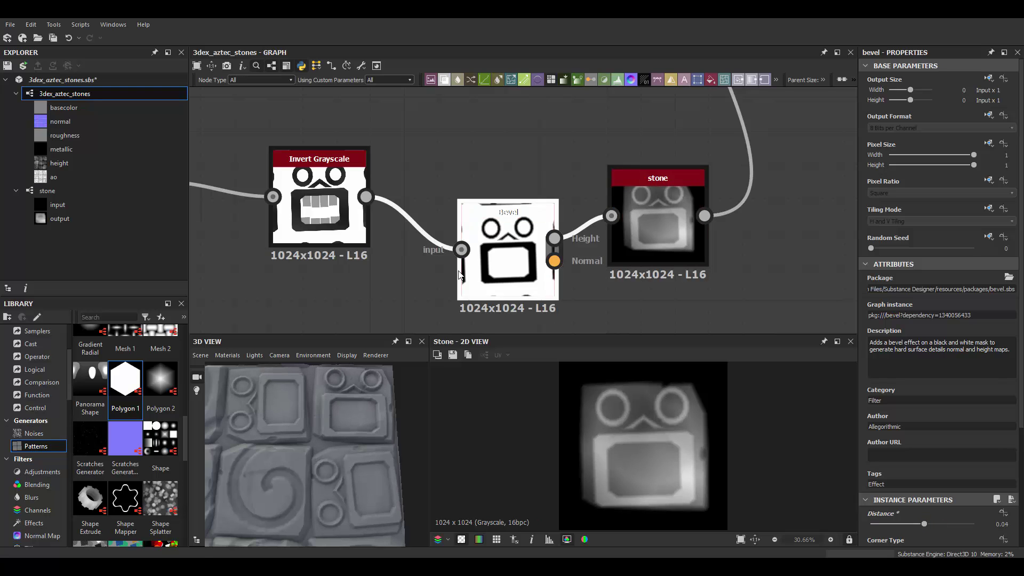
Set the Tile Sampler's Pattern Input Distribution to pattern number.
scroll(459, 275, down, 3)
scroll(577, 191, up, 2)
click(595, 234)
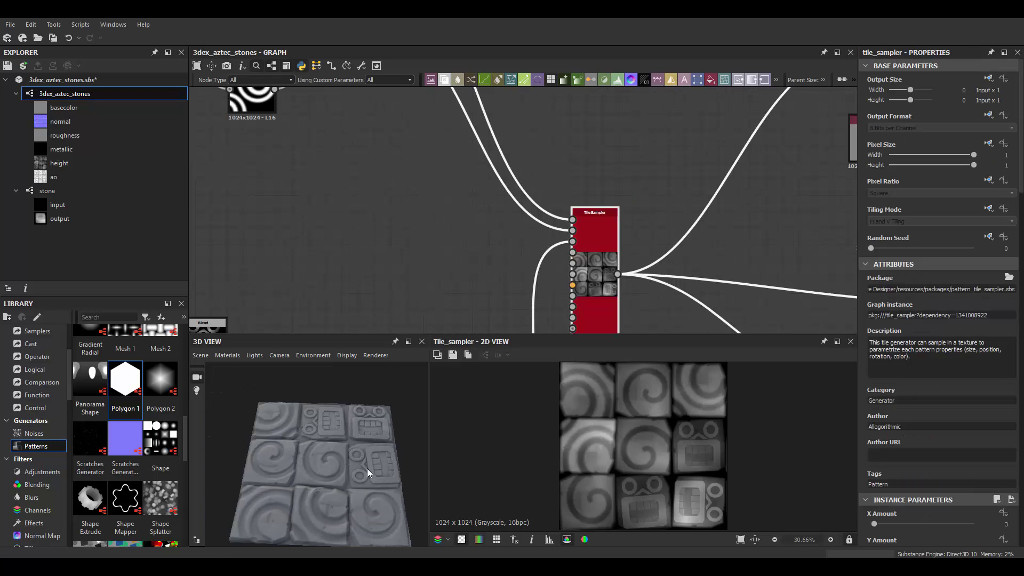
drag(368, 473, 416, 467)
scroll(930, 431, down, 5)
click(904, 388)
click(902, 408)
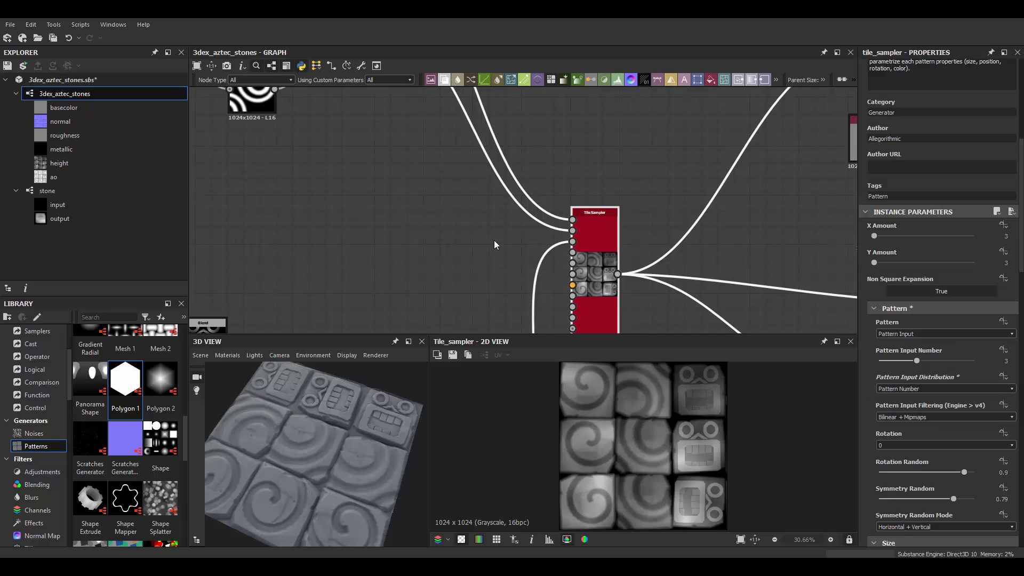
scroll(494, 244, down, 5)
Replace Polygon 1 with a hexagonal Polygon 2 feeding the Tile Sampler, with a gradient.
click(664, 189)
scroll(641, 261, up, 5)
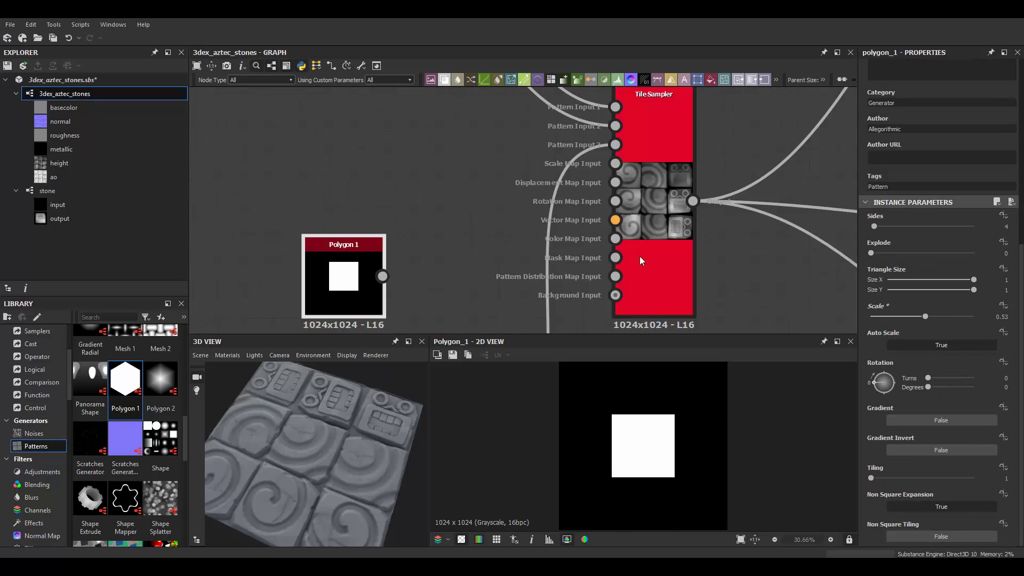
click(641, 260)
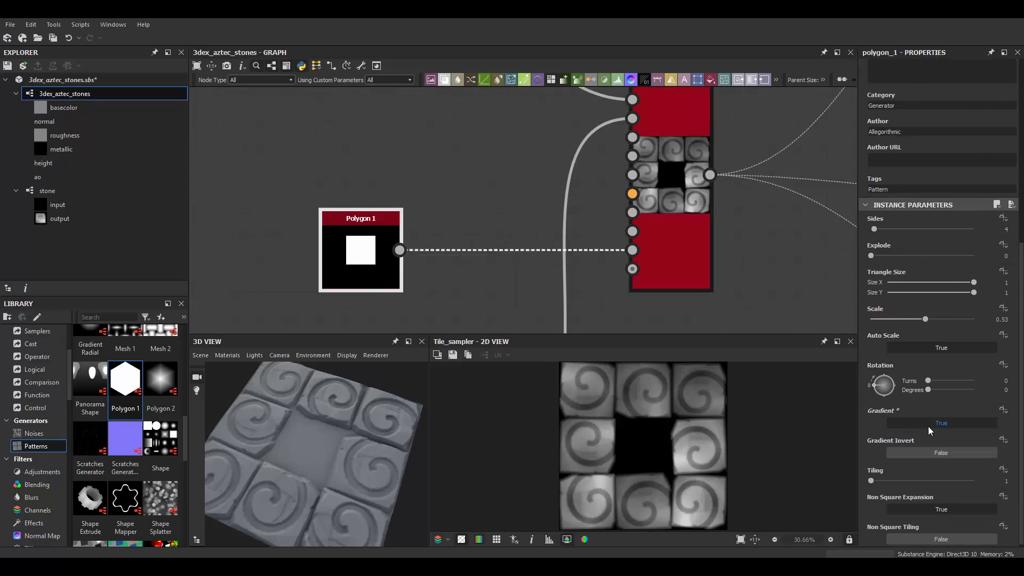
mouse_move(160, 384)
mouse_down()
mouse_move(473, 197)
mouse_move(632, 250)
mouse_up()
click(361, 251)
key(Delete)
drag(473, 206, 443, 251)
drag(907, 484, 974, 484)
Enlarge the hexagon to about 0.43 scale and preview on a cylinder mesh.
scroll(447, 252, down, 2)
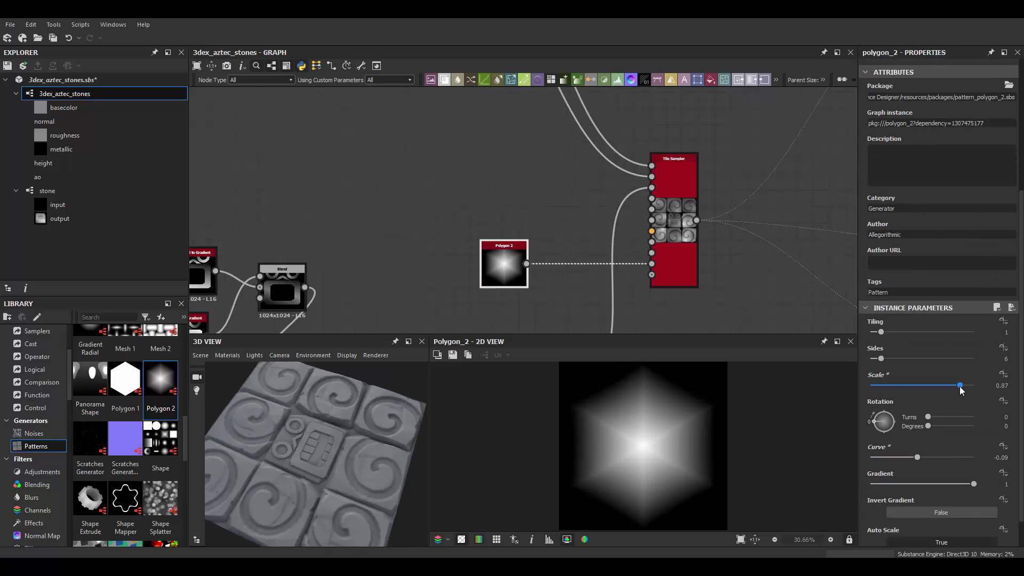
drag(876, 384, 914, 385)
drag(299, 422, 327, 437)
click(229, 236)
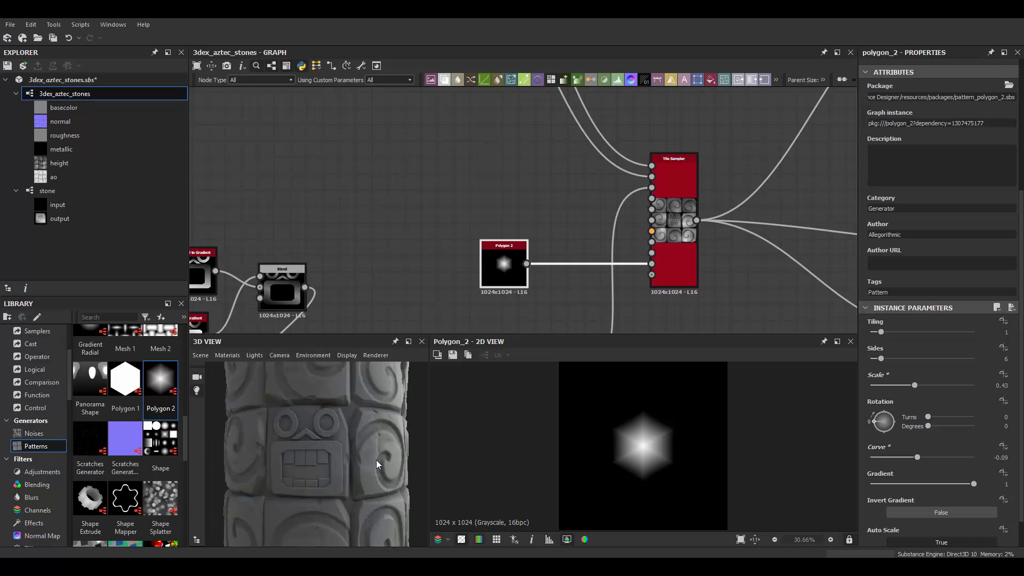
drag(376, 460, 321, 433)
Make the Tile Sampler distribute patterns Random, with Rotation Random 1 and larger Scale.
click(674, 176)
scroll(939, 320, down, 5)
click(906, 382)
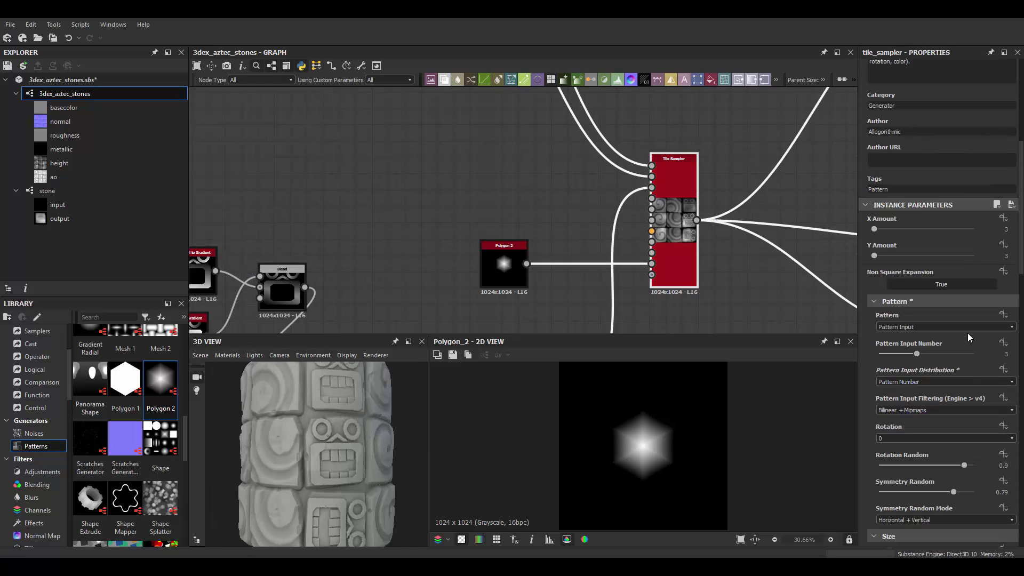
click(891, 391)
scroll(928, 385, down, 1)
drag(964, 401, 976, 401)
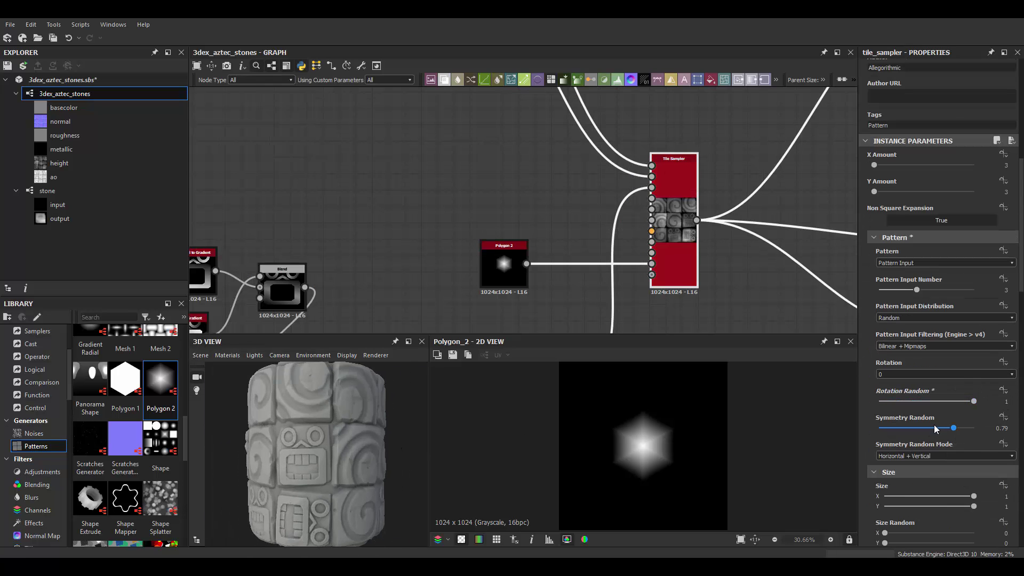
scroll(907, 464, down, 6)
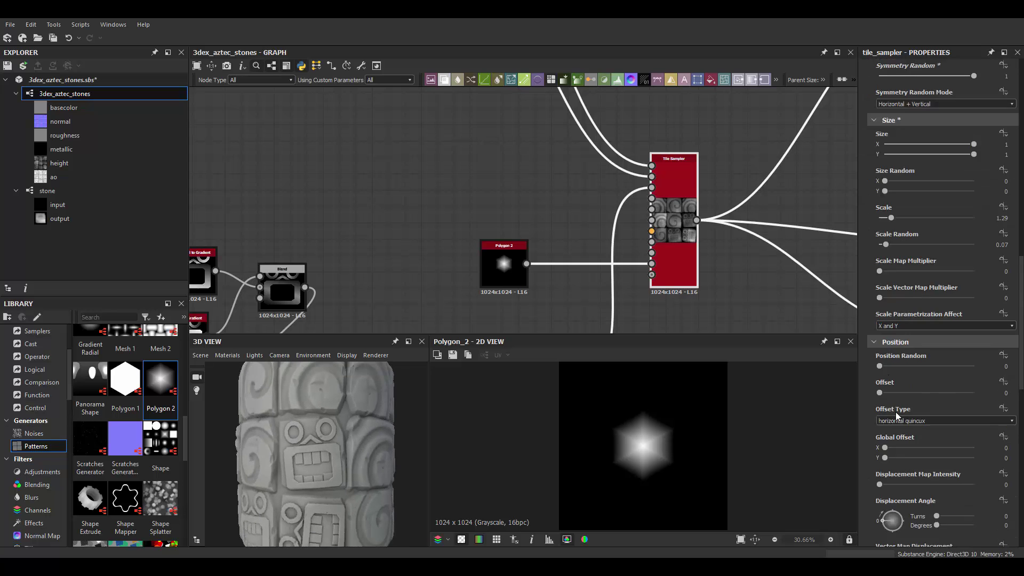
scroll(878, 482, down, 3)
scroll(877, 482, up, 2)
drag(891, 186, 895, 193)
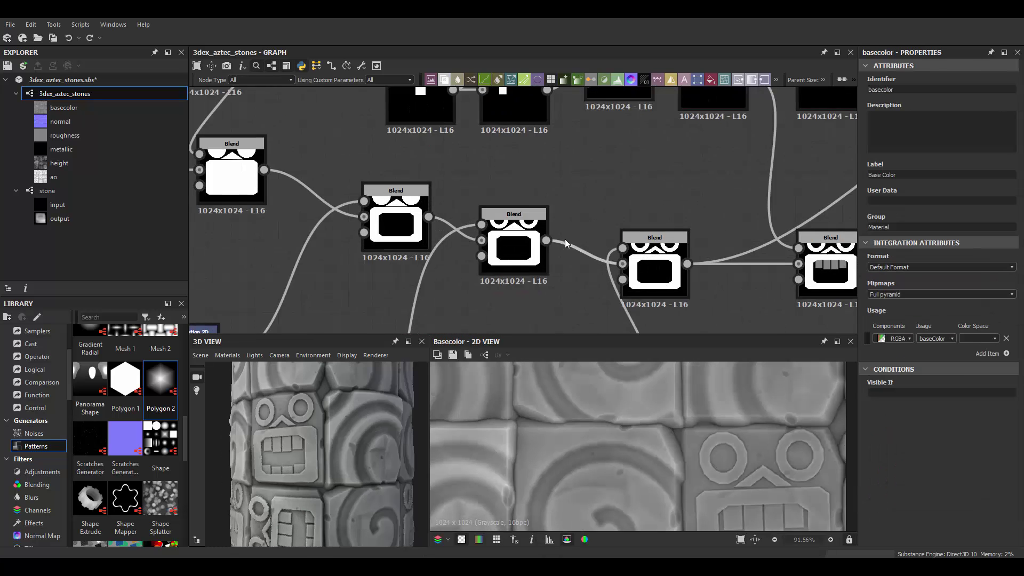
Insert a Bevel node between the Blends and adjust its bevel distance.
click(555, 267)
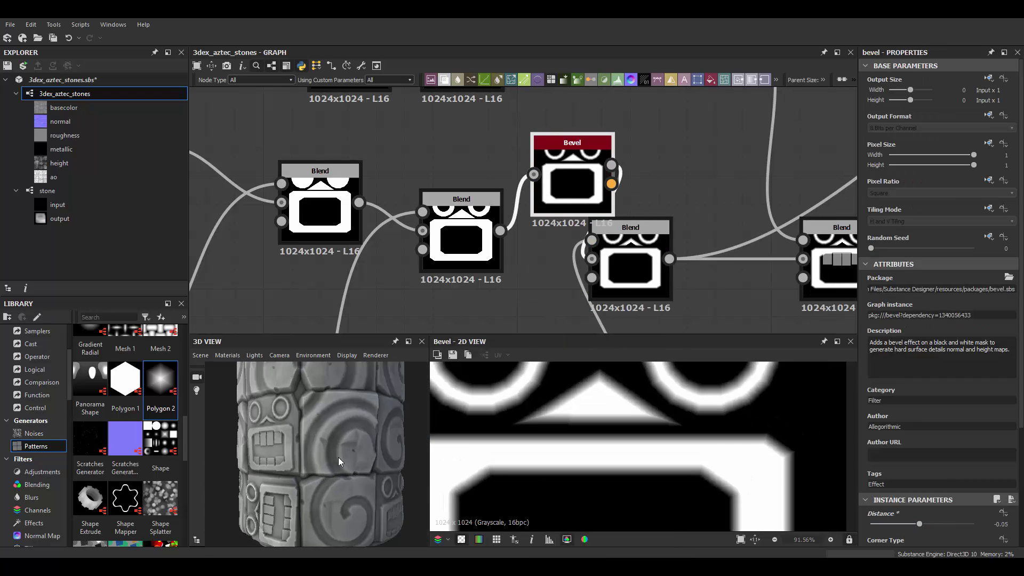
scroll(534, 224, down, 3)
click(549, 235)
scroll(544, 282, up, 2)
scroll(449, 244, down, 3)
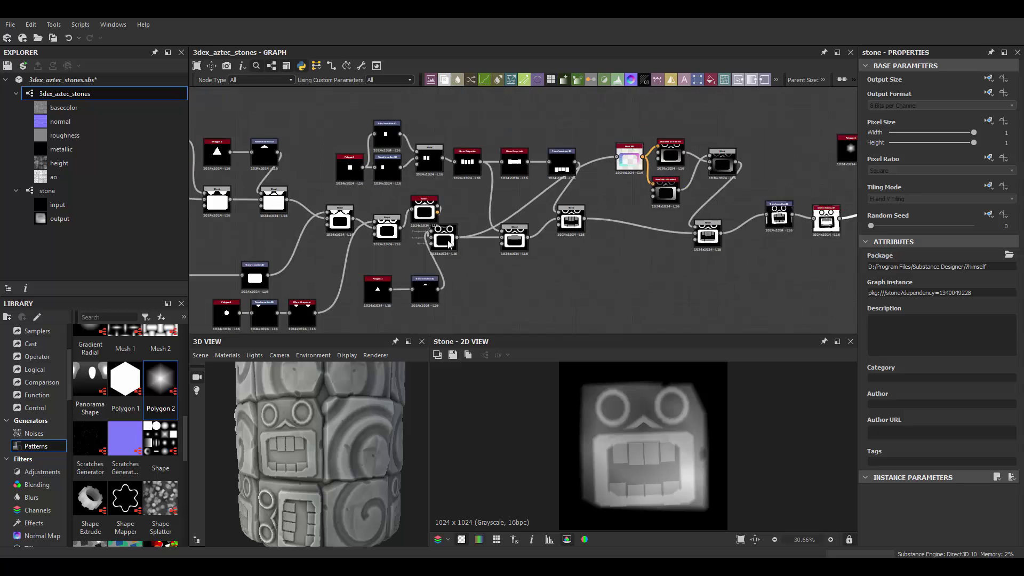
scroll(437, 213, up, 4)
click(421, 223)
mouse_move(921, 523)
mouse_down()
mouse_move(927, 529)
mouse_move(917, 525)
mouse_up()
Select the Transformation 2D feeding the stone to nudge the glyph face in its tile.
scroll(530, 202, down, 3)
click(530, 203)
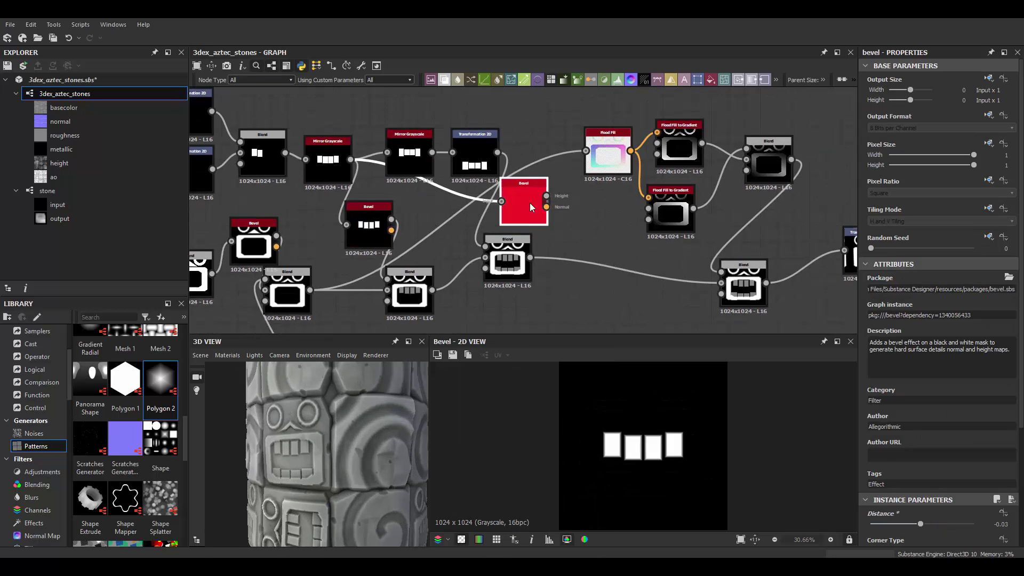
scroll(507, 205, up, 2)
drag(371, 433, 356, 434)
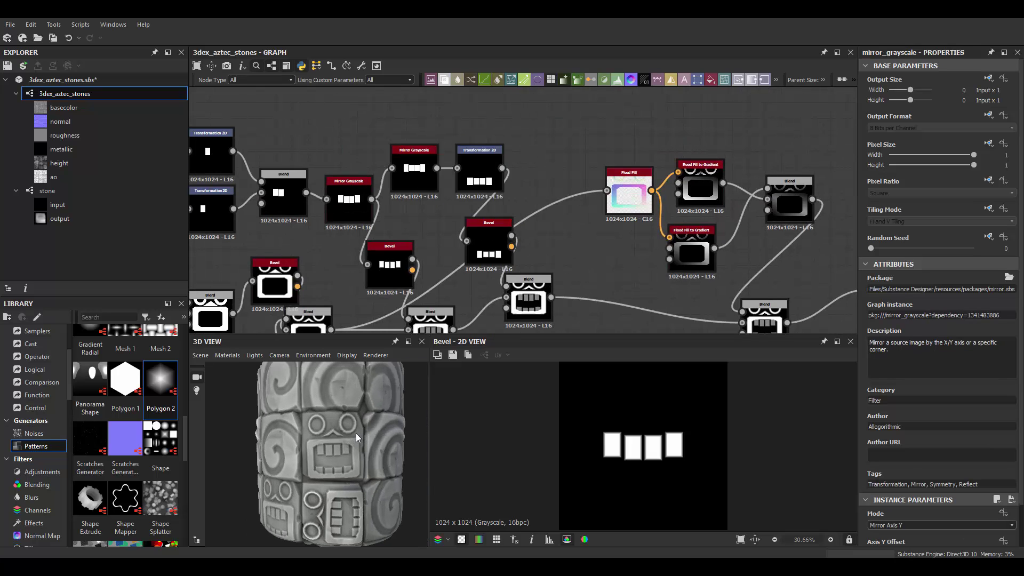
middle_drag(832, 320, 400, 256)
click(626, 229)
click(455, 257)
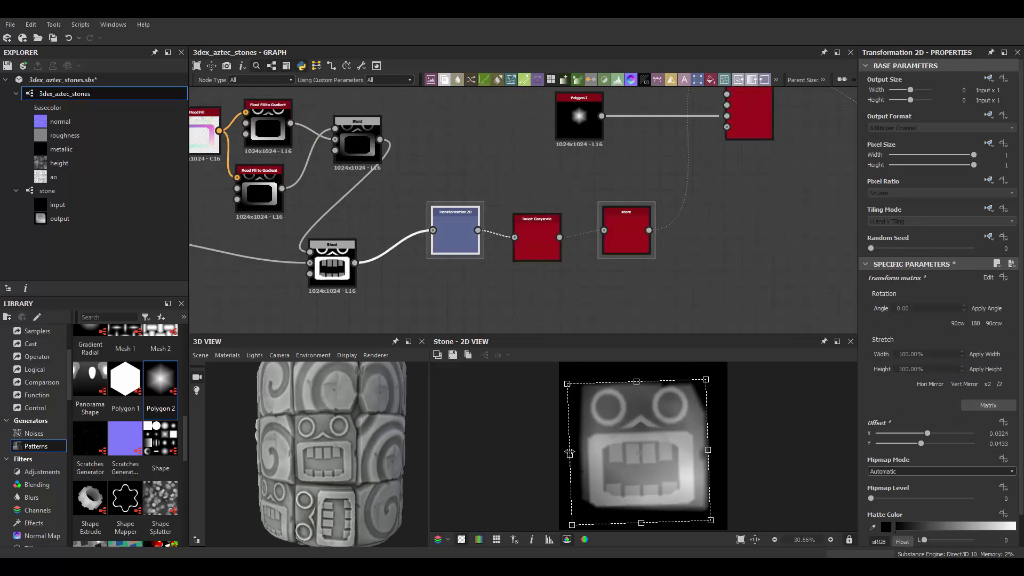
scroll(413, 434, down, 3)
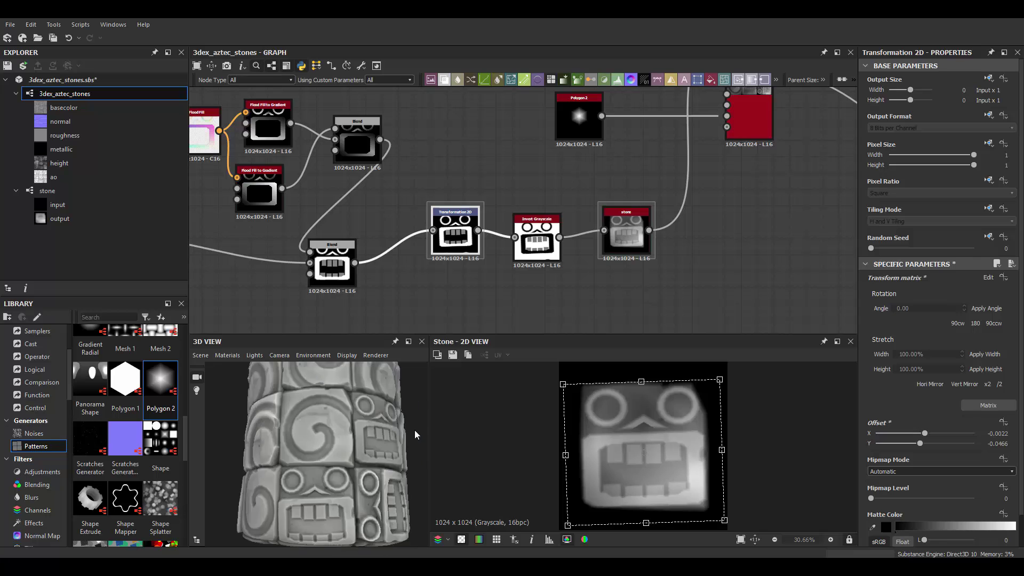
scroll(784, 408, up, 1)
scroll(515, 213, down, 2)
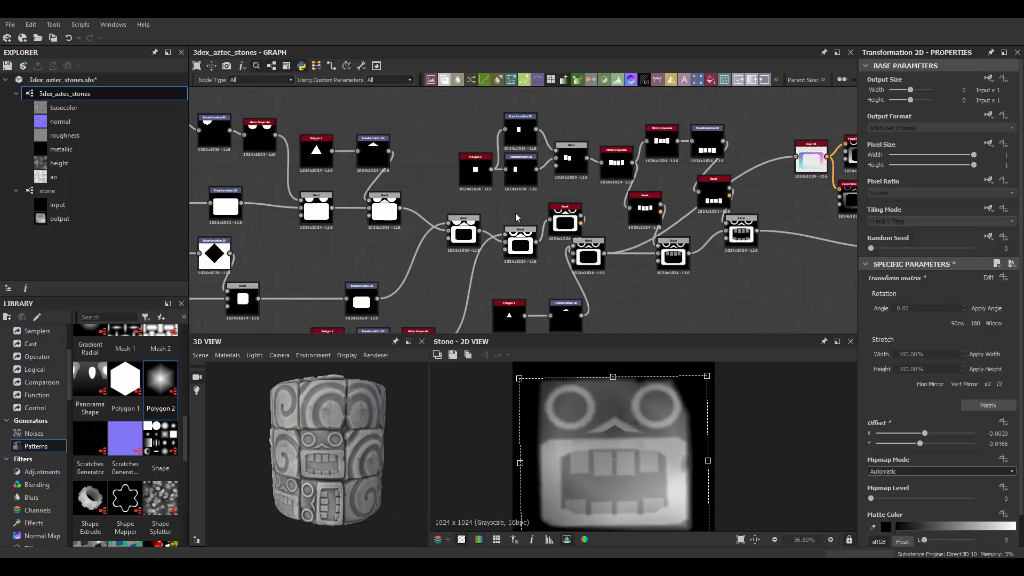
Shrink the 16-sided circle polygon_1 through several scale tweaks, ending near 0.37.
middle_drag(516, 213, 436, 198)
click(283, 305)
drag(906, 487, 882, 486)
middle_drag(314, 248, 350, 247)
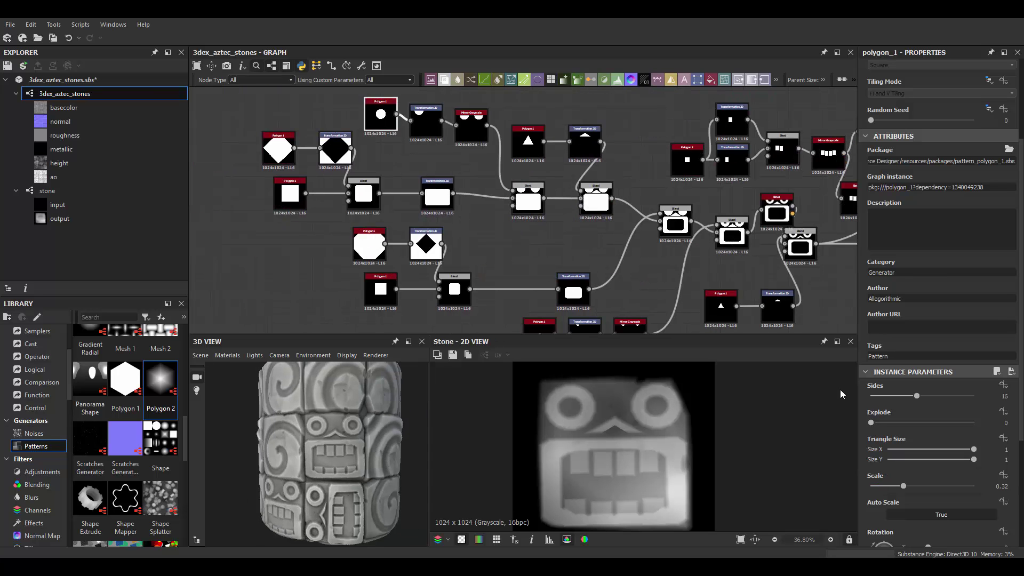
drag(915, 488, 909, 487)
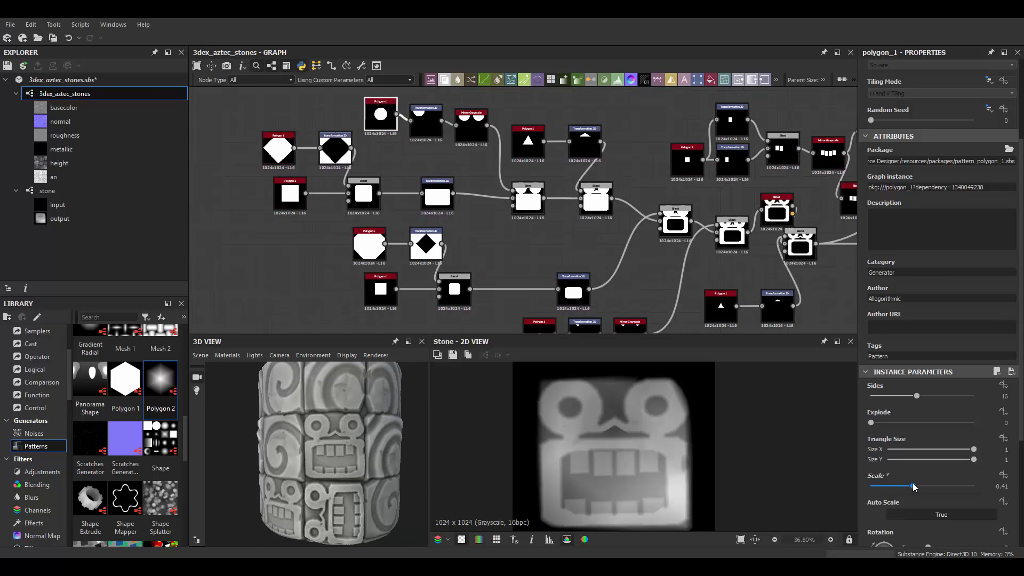
scroll(316, 454, up, 3)
mouse_move(519, 206)
middle_down()
mouse_move(470, 213)
mouse_move(624, 136)
middle_up()
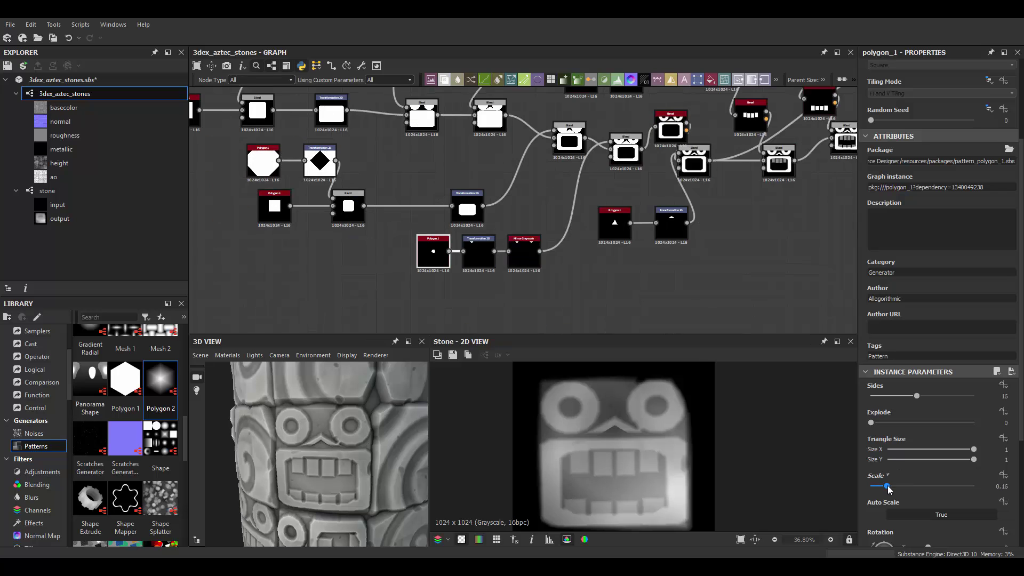
scroll(624, 136, down, 1)
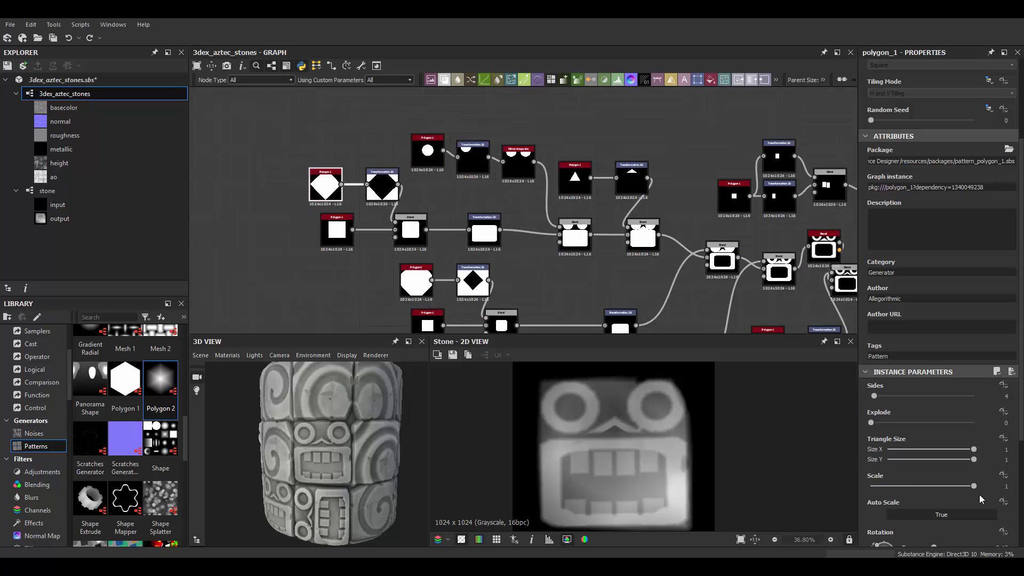
Reduce the square polygon's scale.
drag(929, 488, 915, 488)
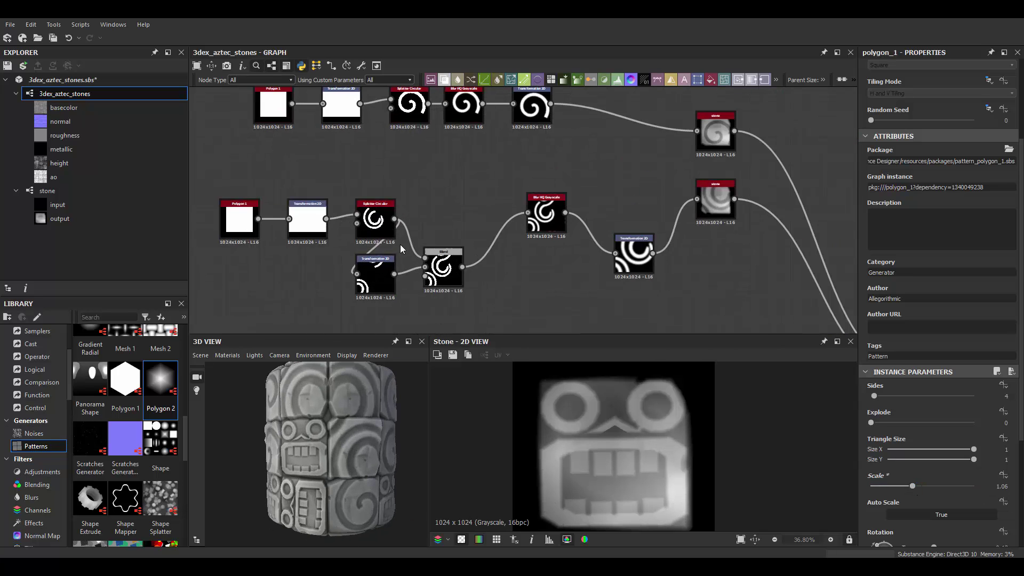
scroll(907, 373, down, 5)
drag(881, 316, 875, 318)
drag(350, 415, 373, 405)
Offset the second ring copy up and left, after trying and undoing an Invert Grayscale.
click(634, 255)
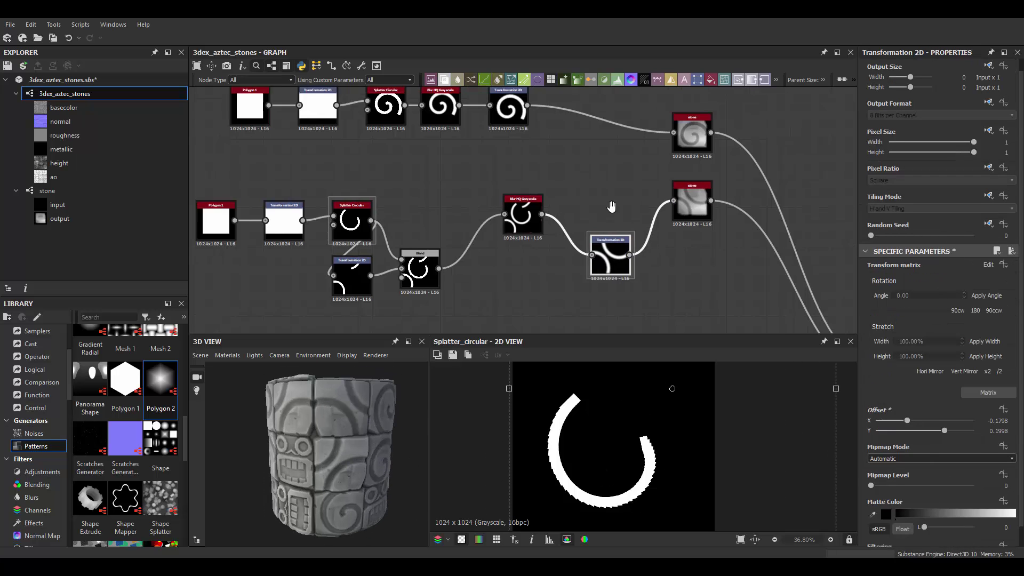
scroll(533, 240, up, 2)
key(space)
click(657, 254)
key(ctrl+z)
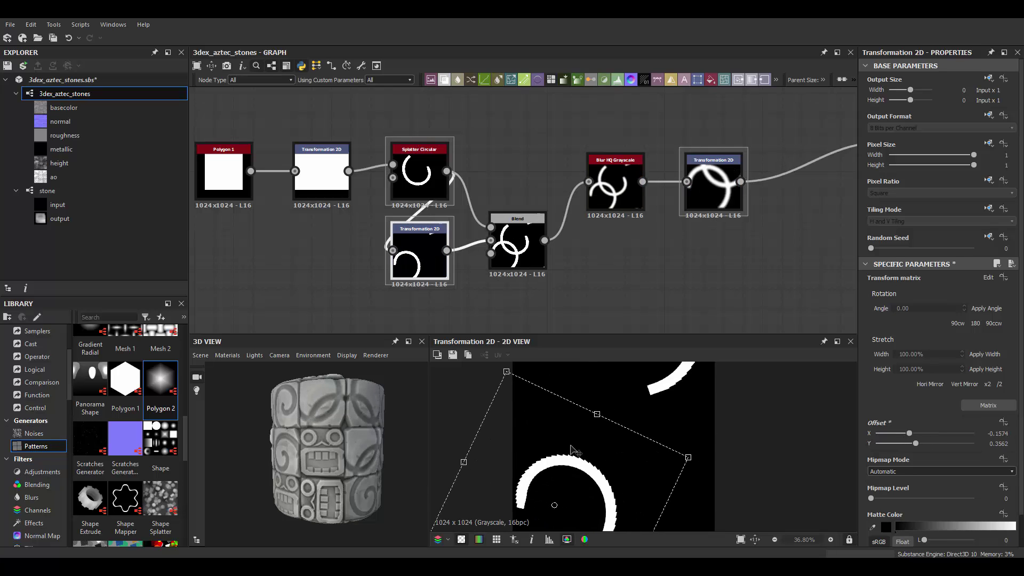
scroll(569, 432, down, 2)
drag(569, 432, 675, 374)
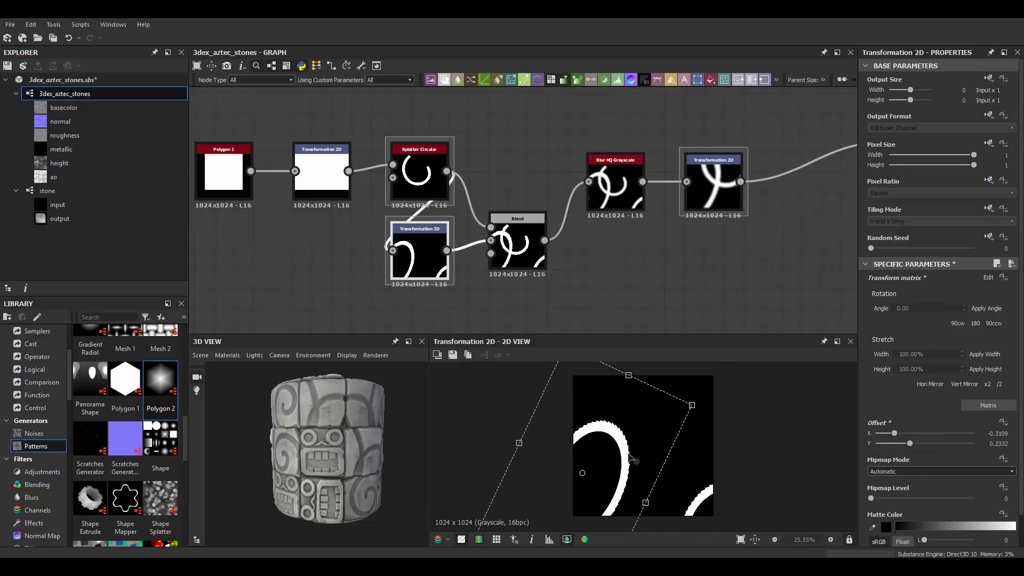
drag(632, 460, 605, 443)
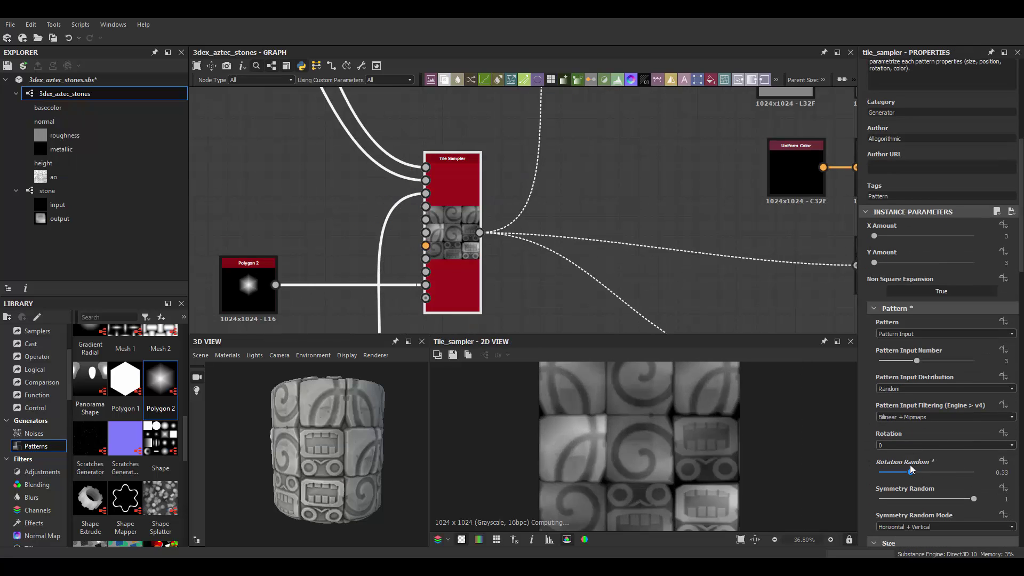
Set Tile Sampler Symmetry Random Mode to Horizontal + Vertical and preview on a plane.
scroll(954, 434, down, 3)
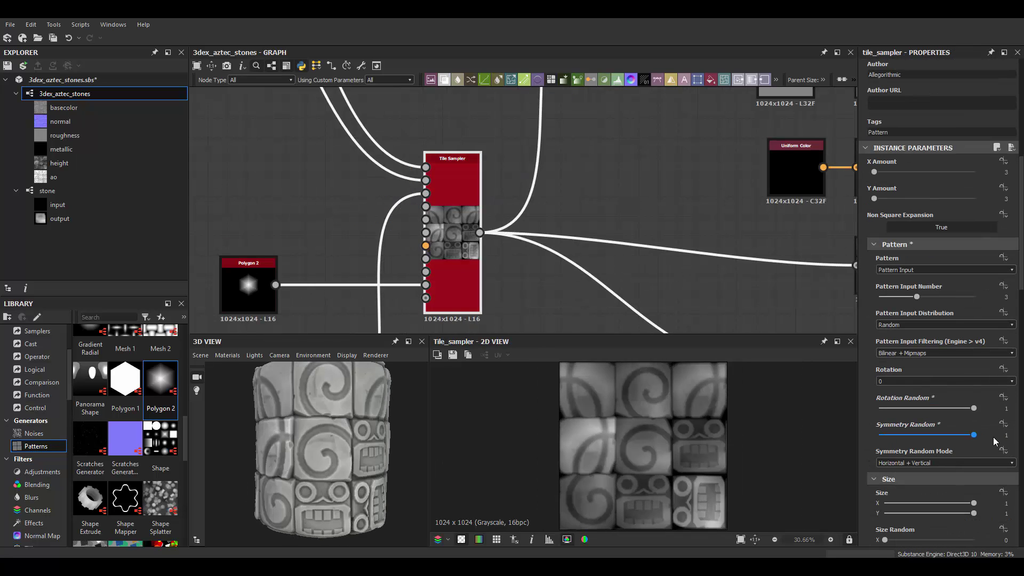
click(939, 463)
click(903, 472)
click(200, 355)
click(224, 183)
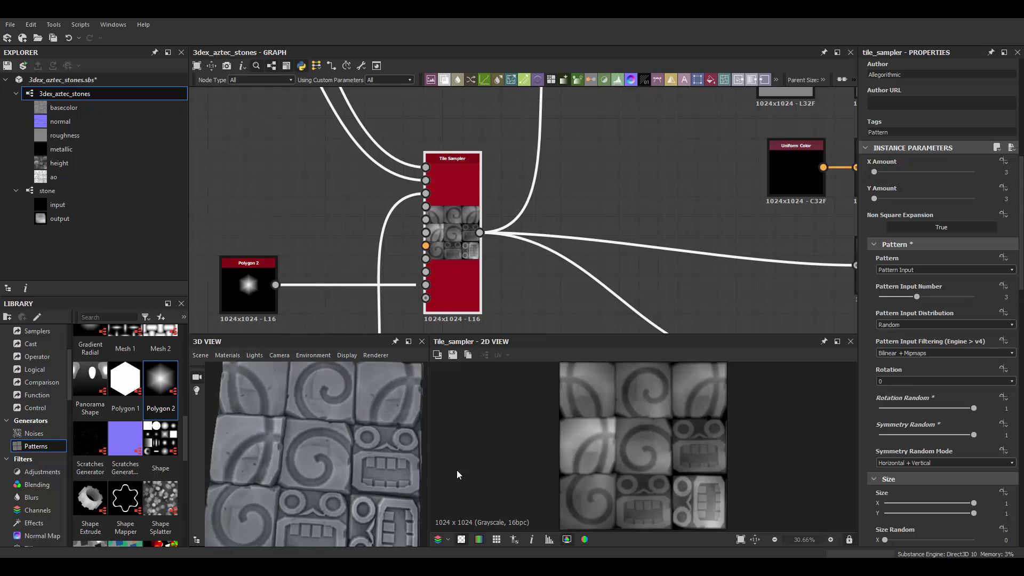
Choose a fixed tile rotation value on the Tile Sampler.
click(944, 380)
click(886, 397)
click(944, 380)
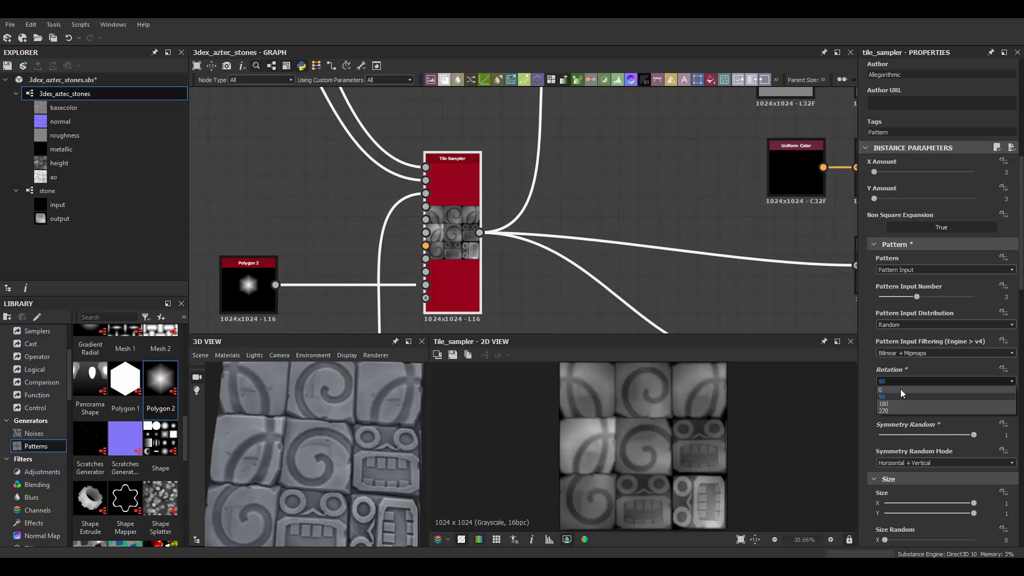
scroll(909, 352, down, 3)
scroll(907, 359, down, 3)
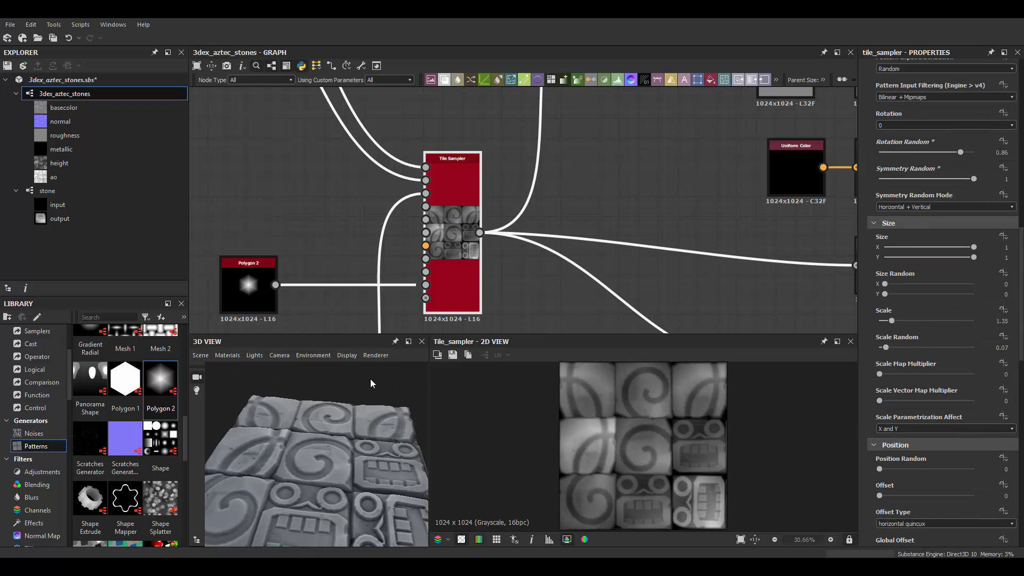
scroll(901, 365, down, 8)
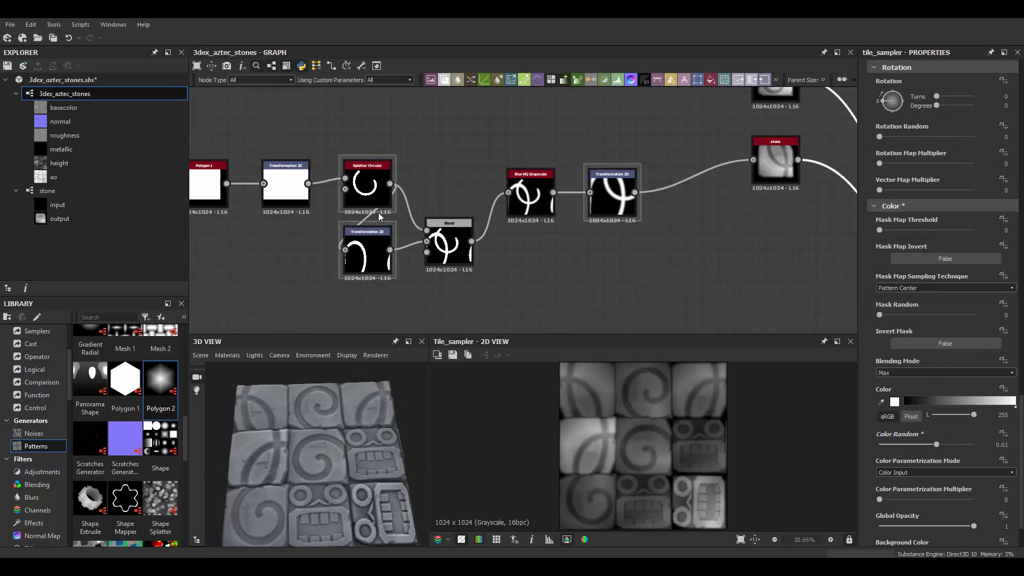
Reposition the swirl's second ring copy and add a Gradient Map to colour the stone.
drag(612, 425, 570, 472)
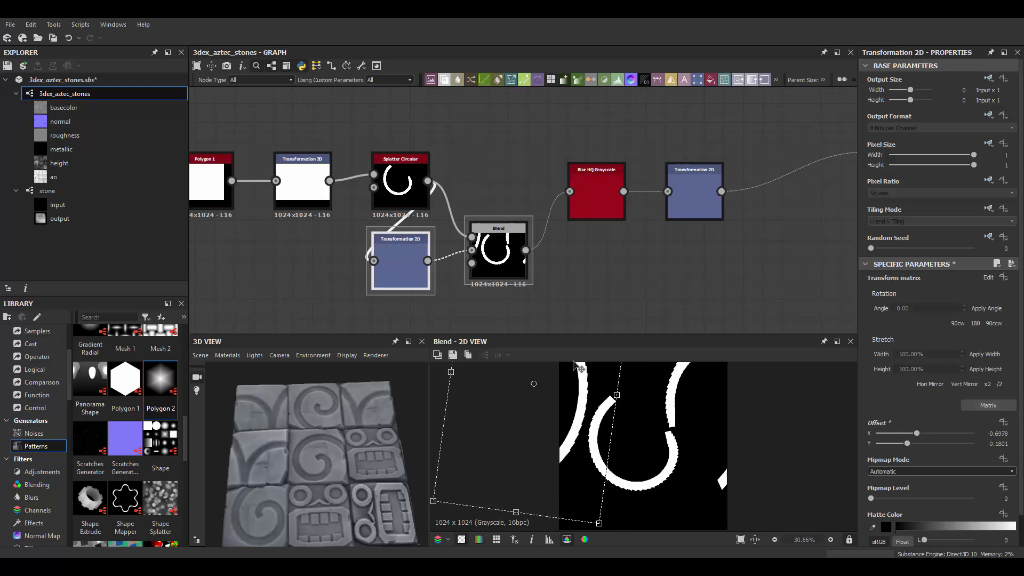
drag(376, 446, 352, 428)
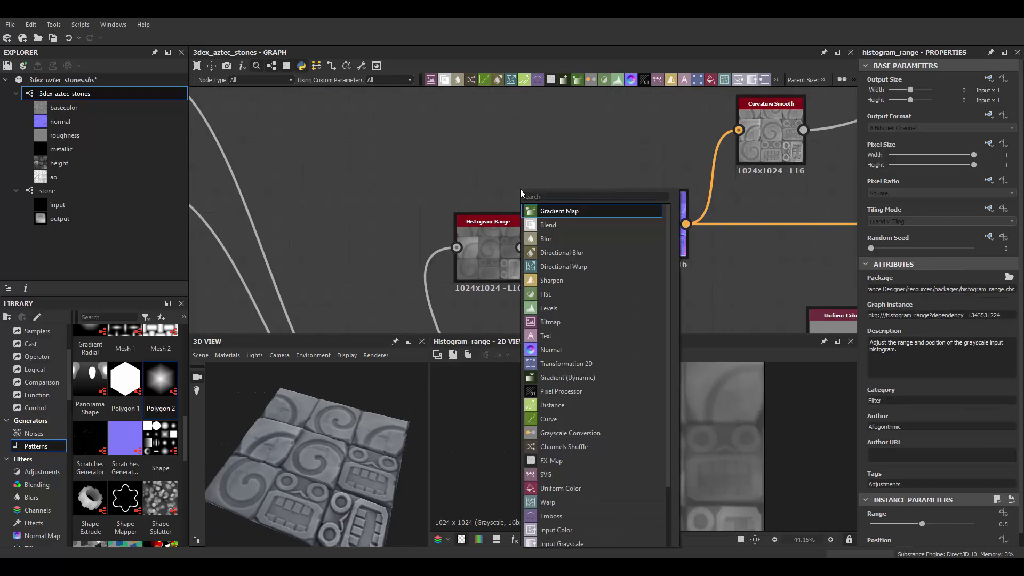
key(Return)
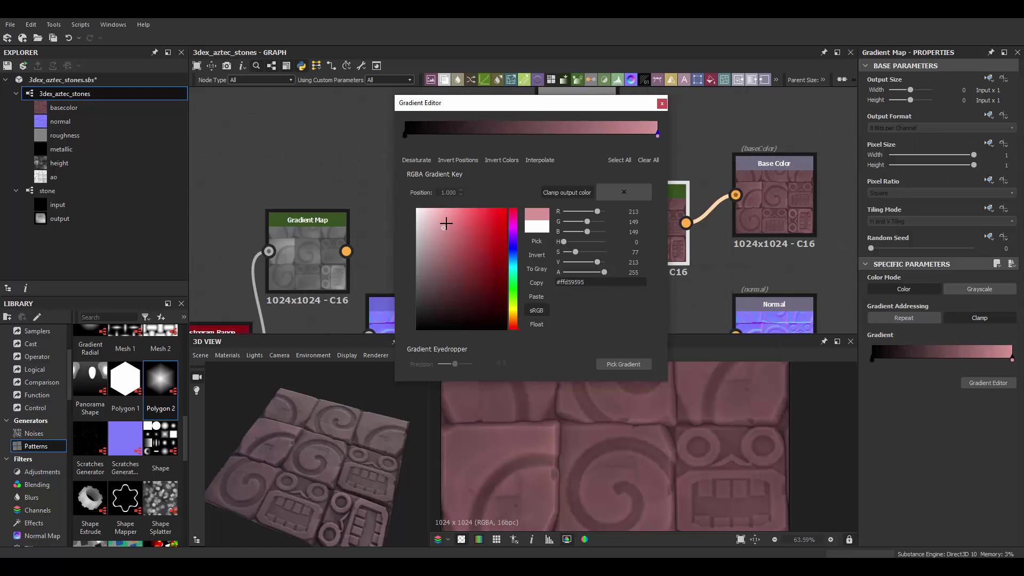
Set the gradient keys to deep brown and orange, then shift the position value to isolate the carved face.
click(405, 135)
click(466, 303)
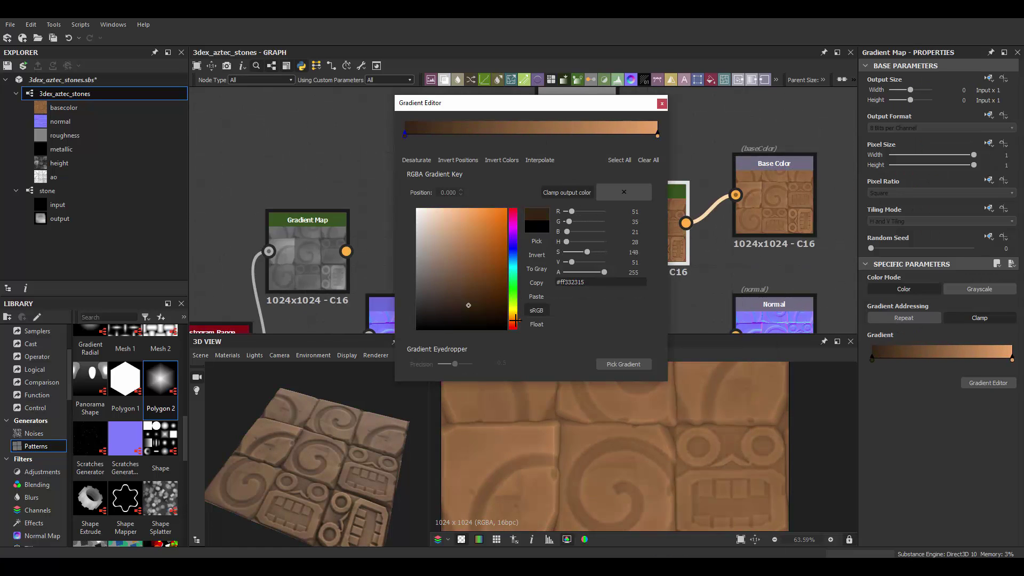
click(658, 135)
click(480, 216)
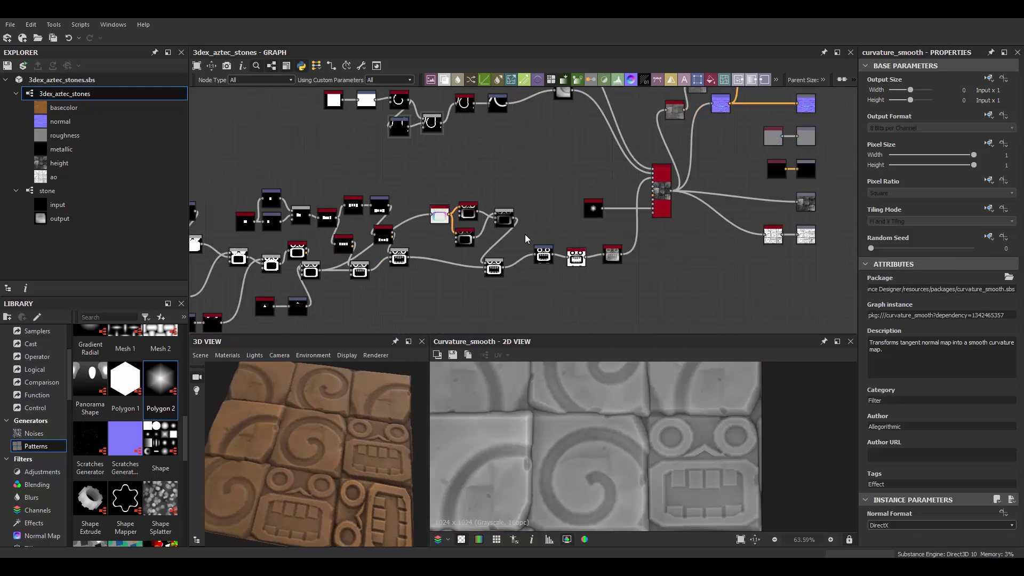
drag(914, 527, 930, 524)
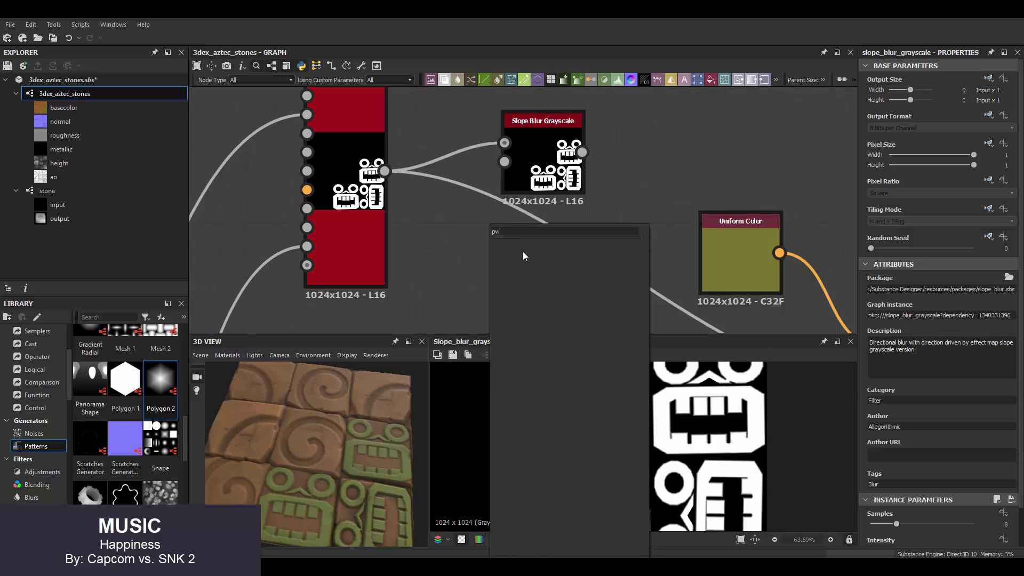
Recolour the glyph tint deep green and blend it Add Sub at low opacity (about 0.3).
scroll(882, 538, down, 1)
scroll(723, 405, down, 1)
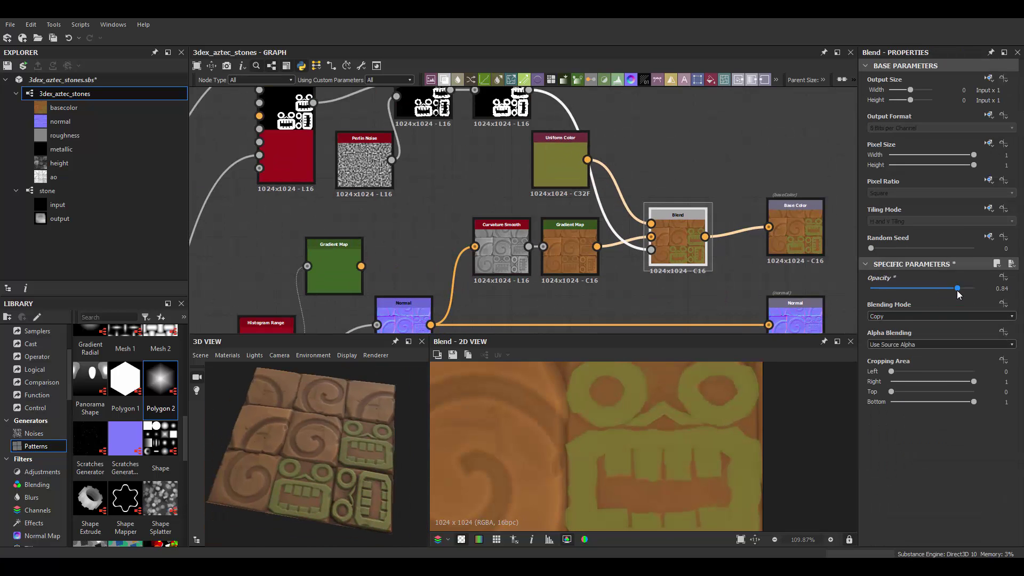
drag(974, 288, 959, 288)
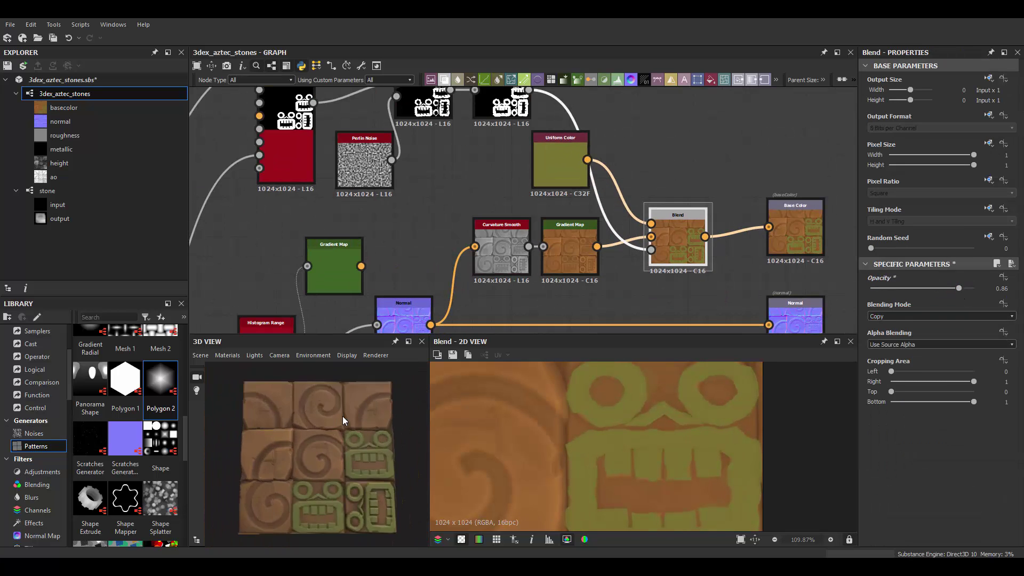
click(886, 318)
click(671, 408)
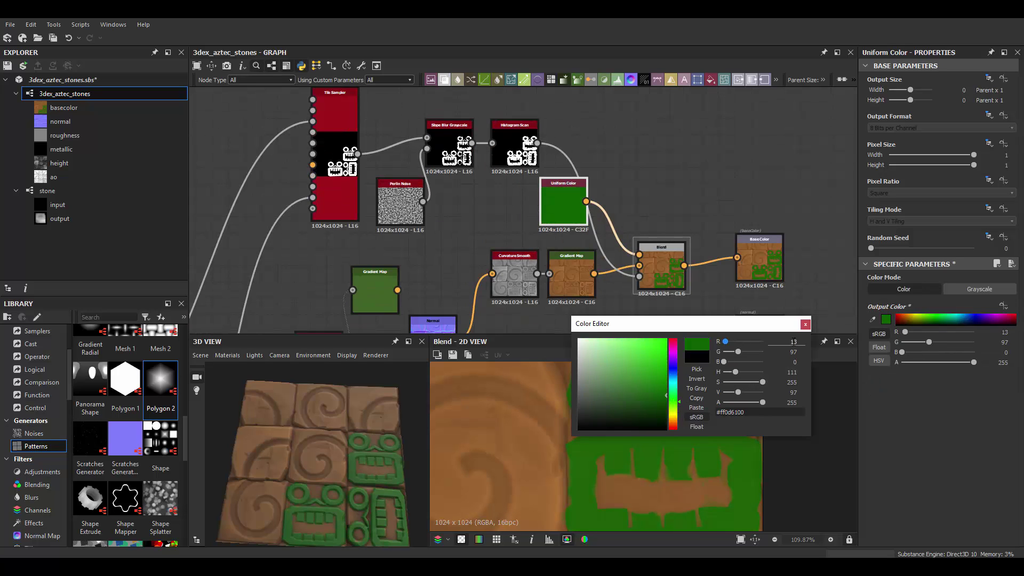
click(885, 331)
drag(904, 312, 908, 287)
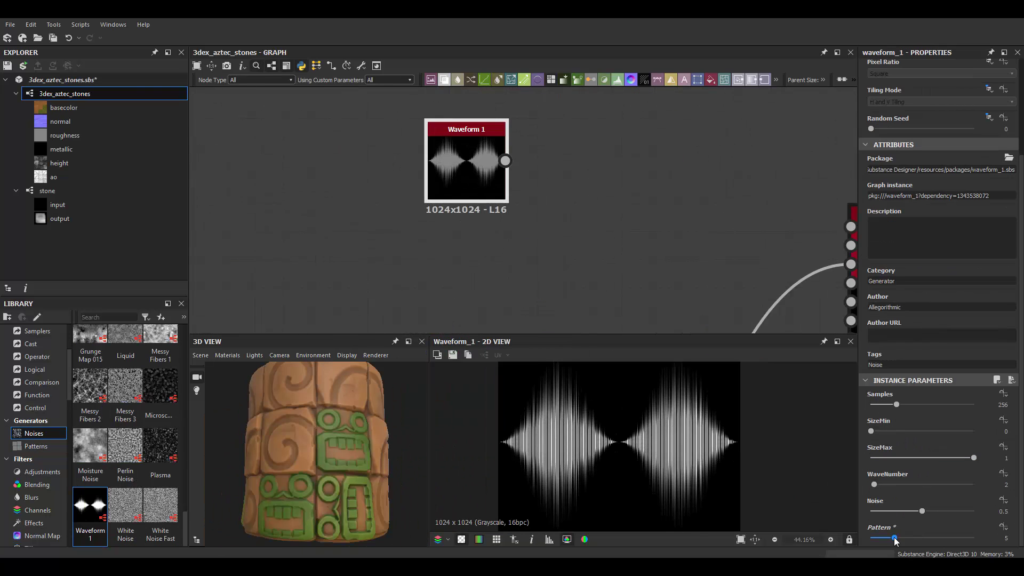
Simplify the waveform leaf shape and multiply it with a rotated Gradient Linear in the Blend.
drag(896, 541, 871, 539)
drag(974, 458, 899, 458)
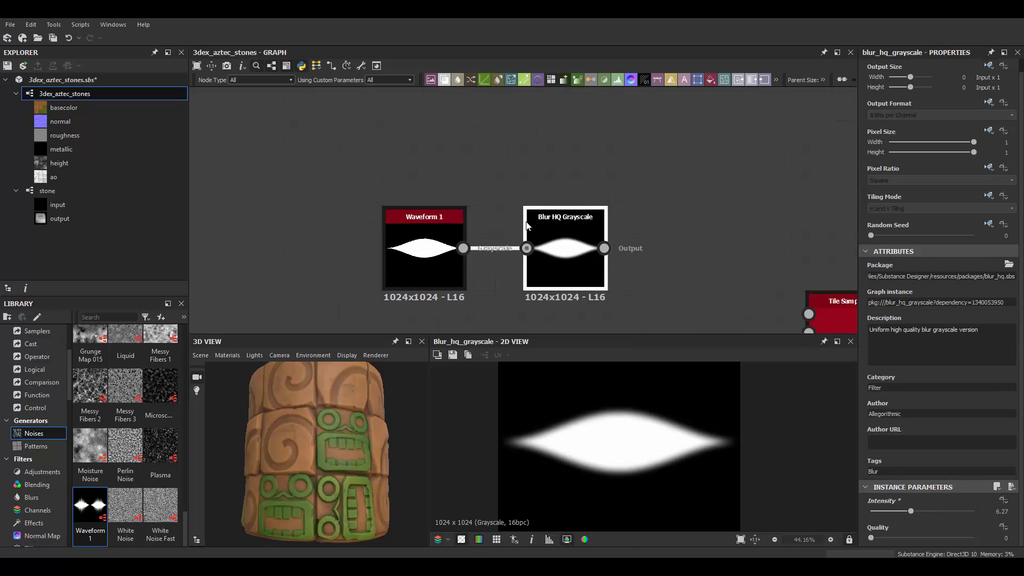
right_click(561, 178)
click(600, 277)
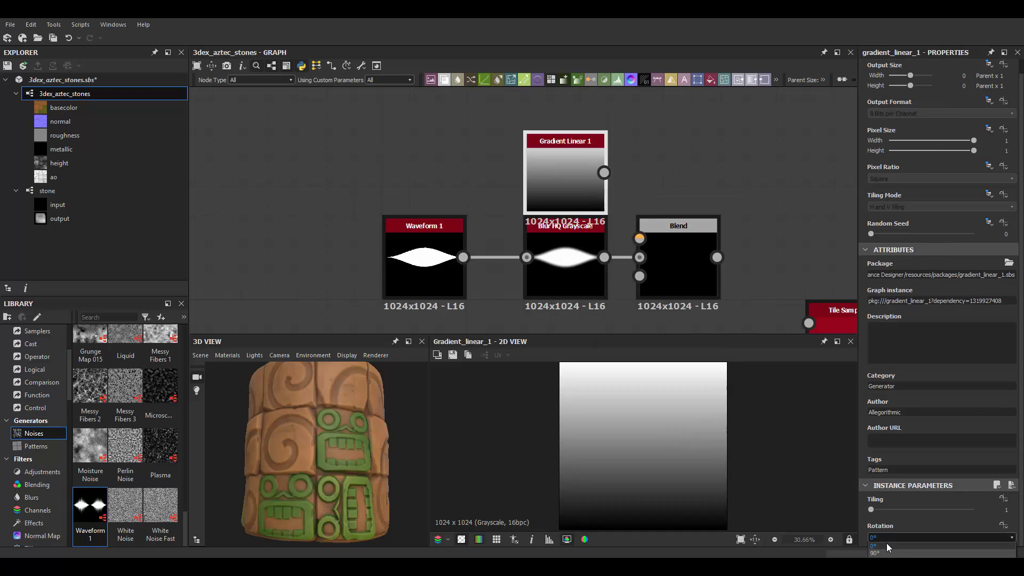
drag(602, 174, 640, 238)
click(941, 316)
click(885, 347)
scroll(411, 116, down, 2)
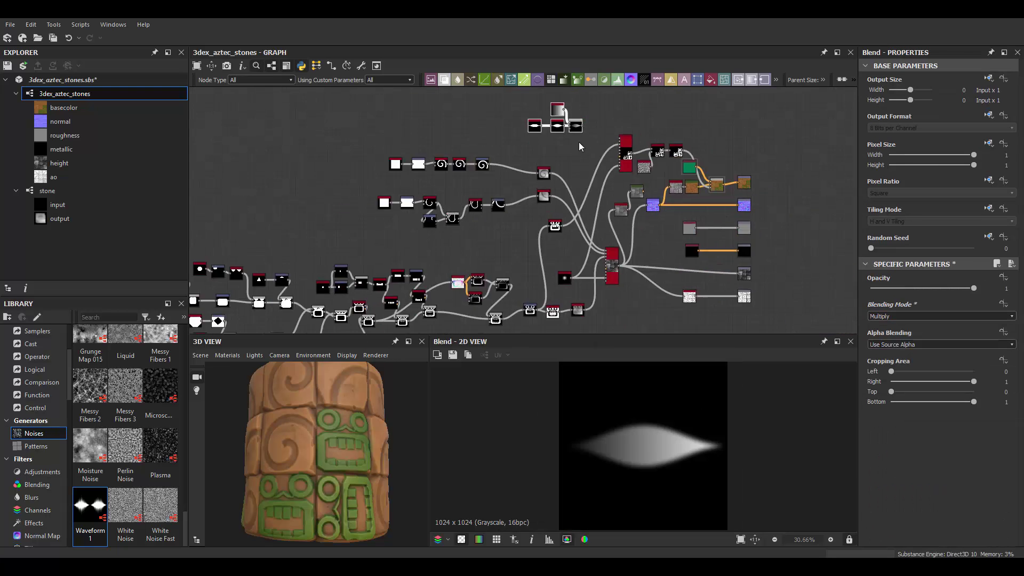
Scatter the leaf shape with a new Tile Sampler, varying per-leaf brightness and other settings.
click(592, 188)
drag(518, 155, 549, 134)
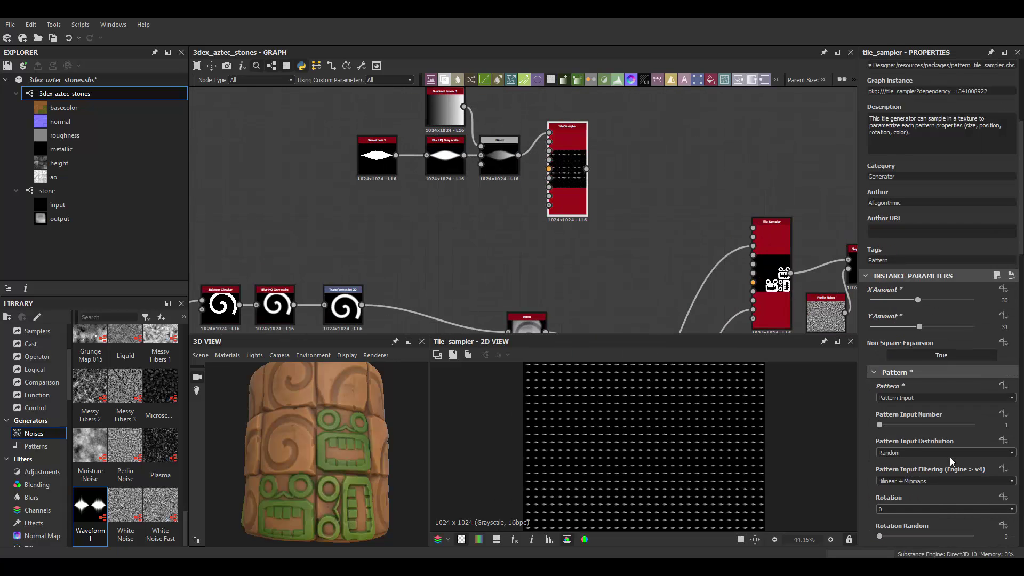
scroll(939, 320, down, 10)
drag(879, 382, 954, 383)
scroll(955, 382, up, 6)
drag(936, 321, 955, 321)
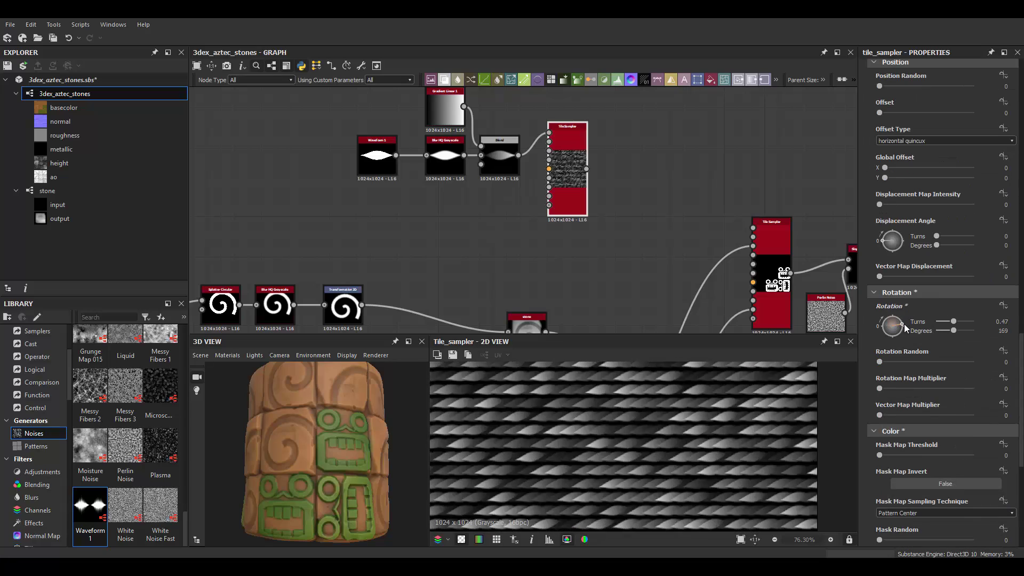
drag(880, 361, 912, 361)
scroll(895, 340, up, 10)
drag(907, 270, 937, 269)
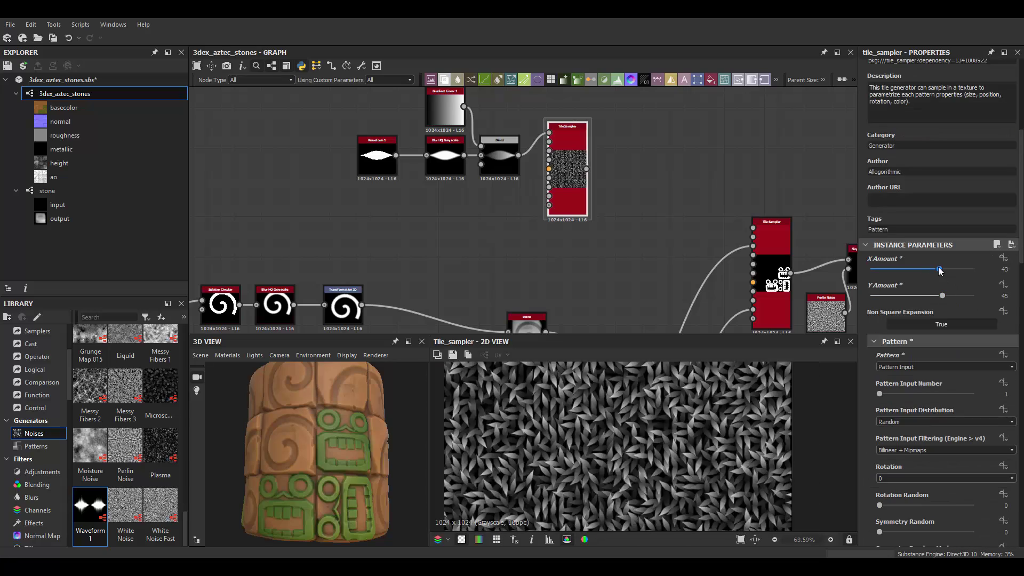
scroll(938, 269, down, 5)
drag(880, 471, 888, 471)
scroll(587, 224, down, 3)
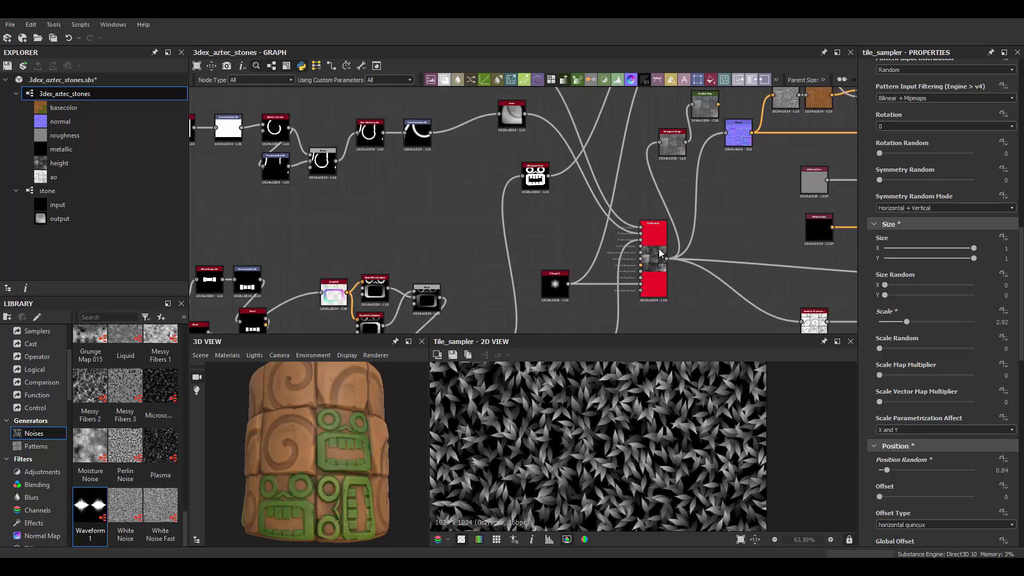
Raise the Histogram Scan position to 0.88 and add an Invert Grayscale to the leaf mask.
click(658, 248)
scroll(593, 192, up, 3)
click(632, 189)
scroll(621, 220, up, 2)
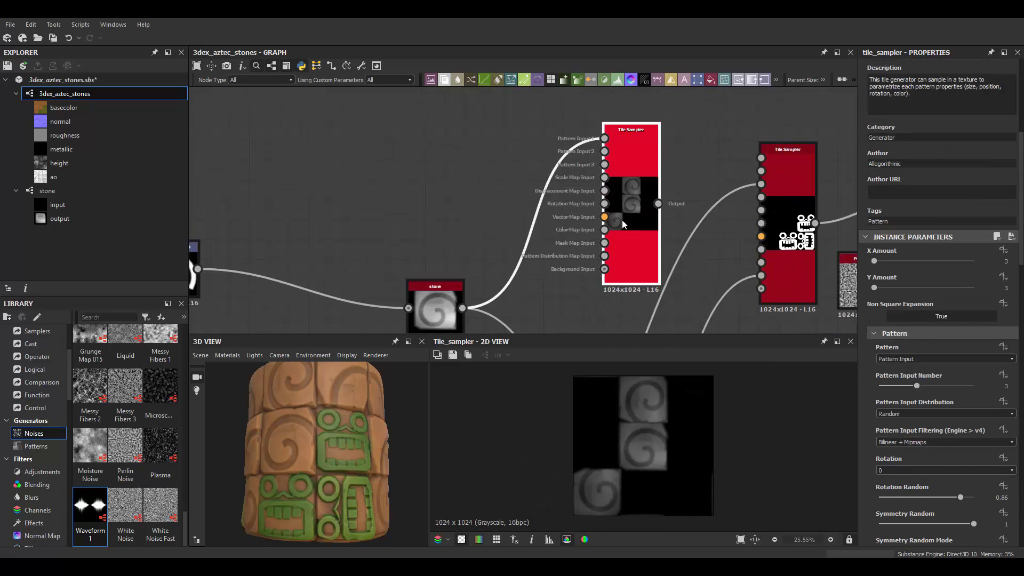
scroll(584, 217, down, 2)
scroll(590, 261, up, 3)
click(657, 267)
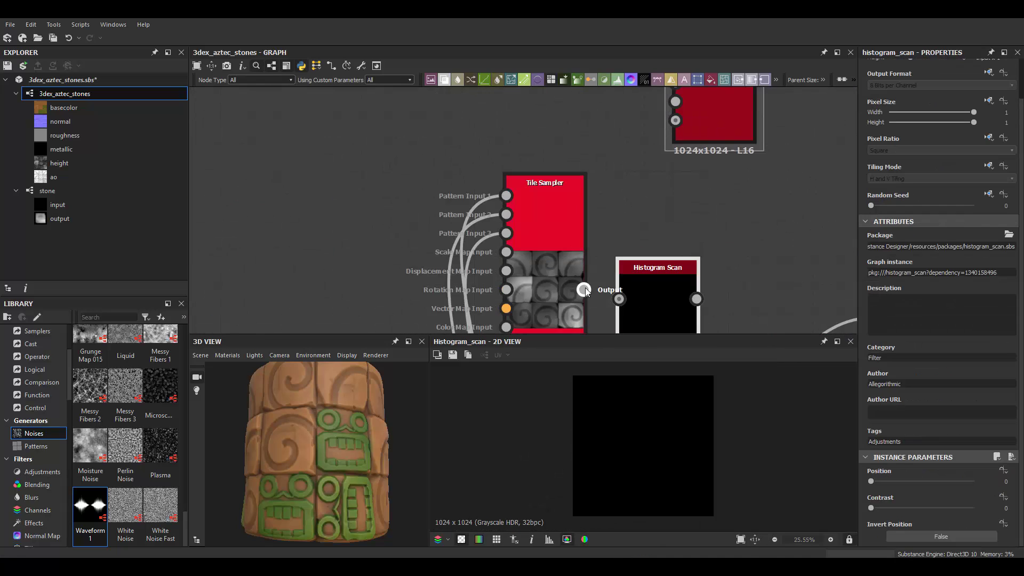
drag(870, 481, 961, 481)
scroll(587, 214, down, 3)
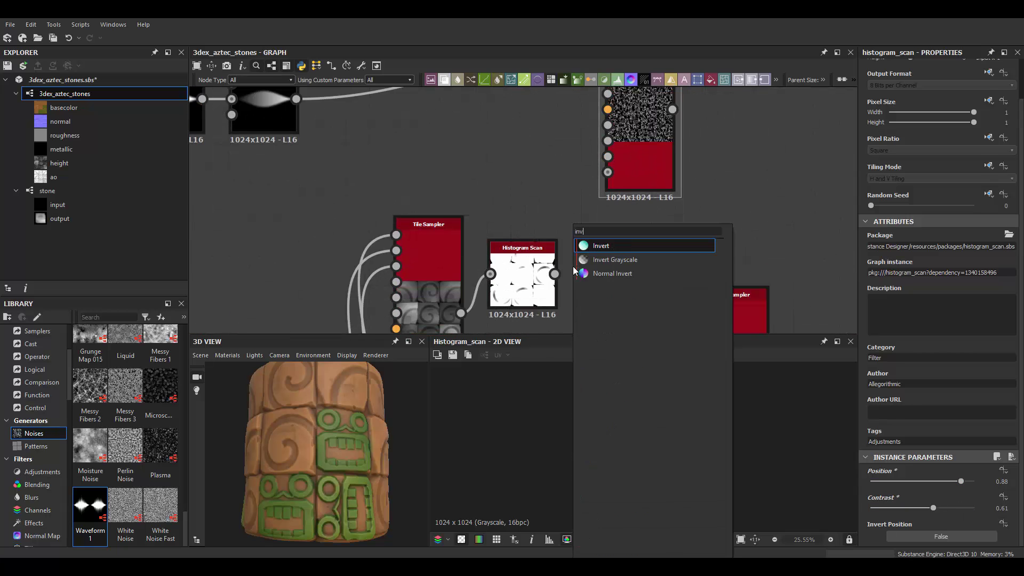
click(613, 145)
scroll(918, 469, down, 5)
Lower the leaf Tile Sampler's mask threshold to thin out the leaves.
click(908, 518)
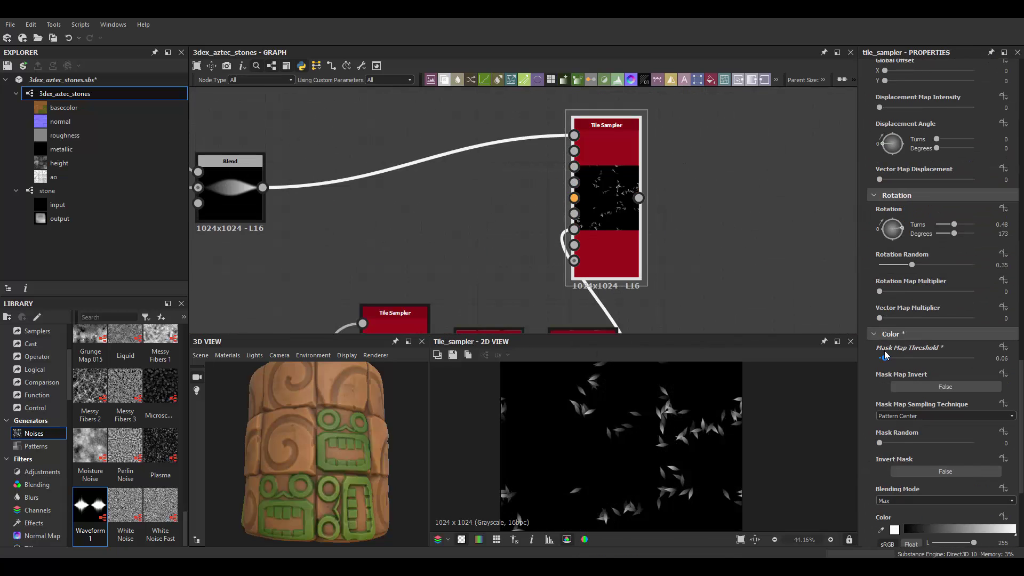
click(678, 325)
scroll(587, 214, down, 3)
middle_drag(566, 167, 549, 159)
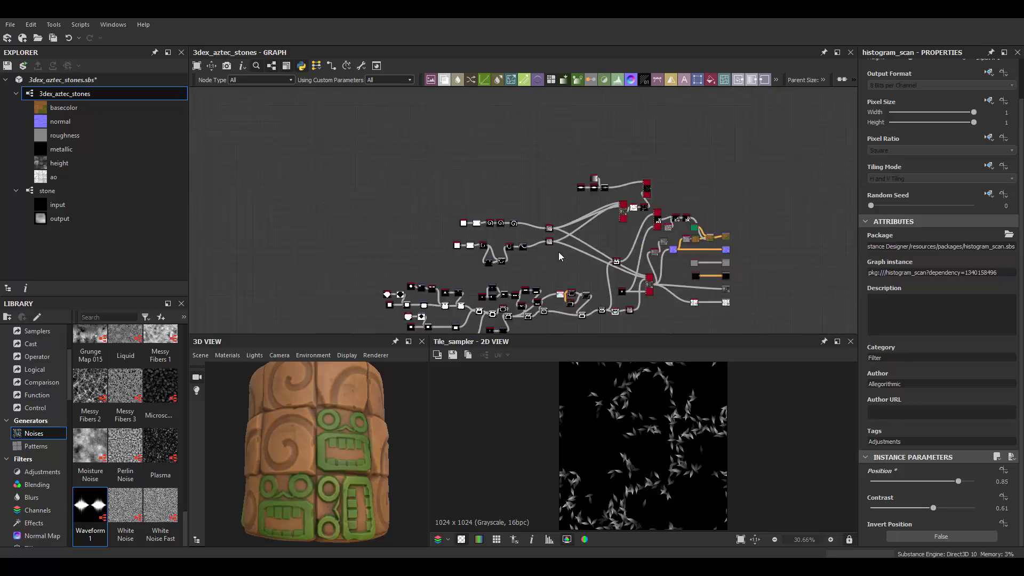
scroll(550, 159, up, 3)
scroll(549, 159, down, 3)
Set the height Blend node's Blending Mode to Max (Lighten) instead of Add (Linear Dodge).
click(532, 286)
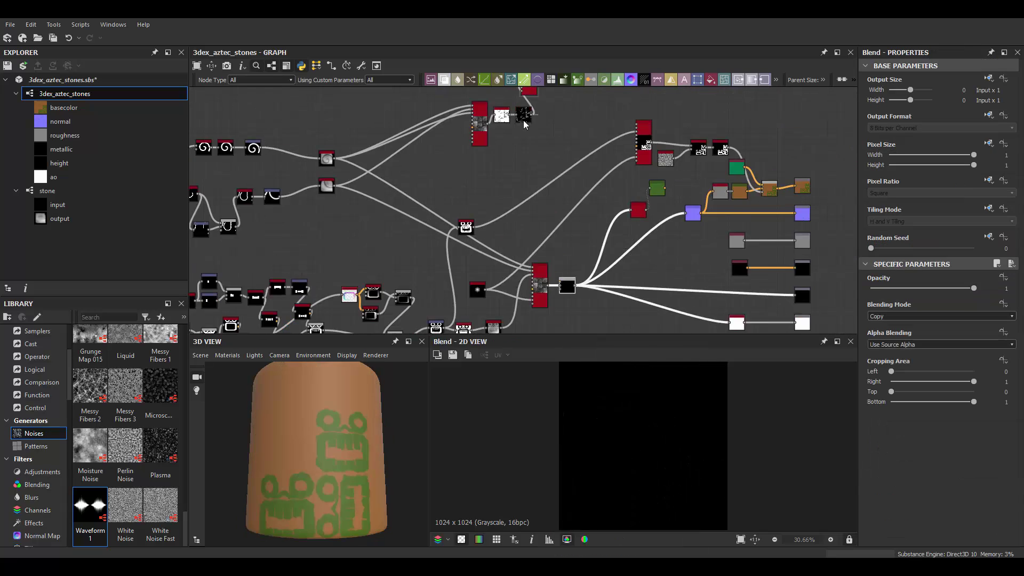
scroll(545, 225, up, 2)
click(911, 316)
click(907, 328)
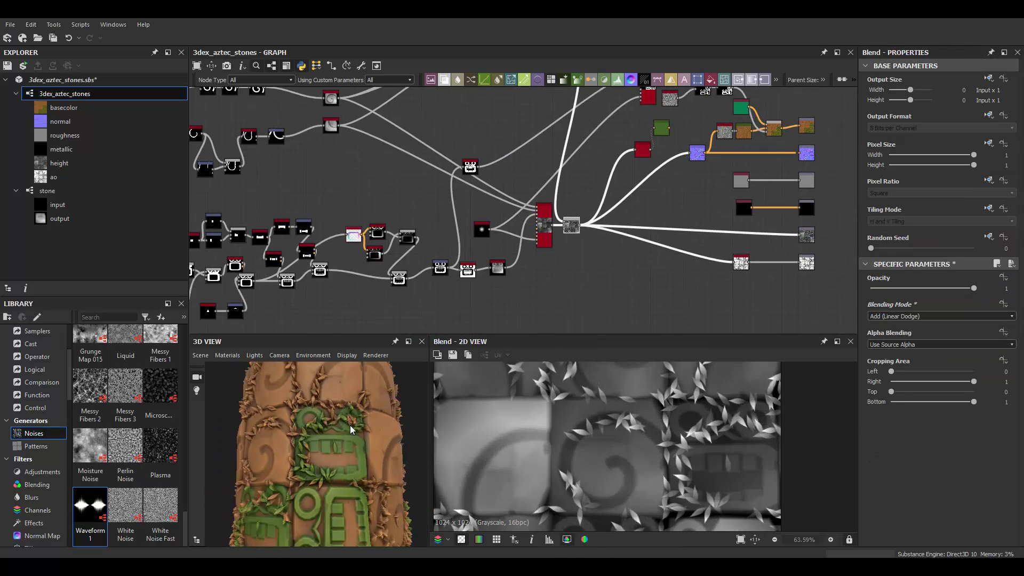
click(907, 316)
click(895, 333)
scroll(534, 224, down, 2)
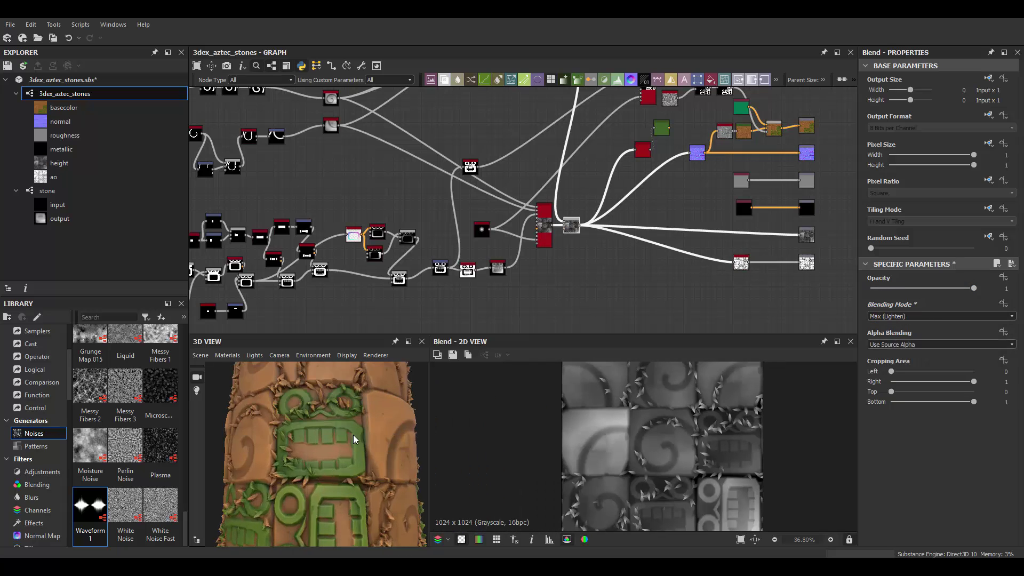
scroll(534, 224, up, 2)
Check the leaf Tile Sampler output and insert a Blend node into the base colour chain.
click(494, 226)
scroll(711, 218, up, 1)
scroll(711, 219, down, 2)
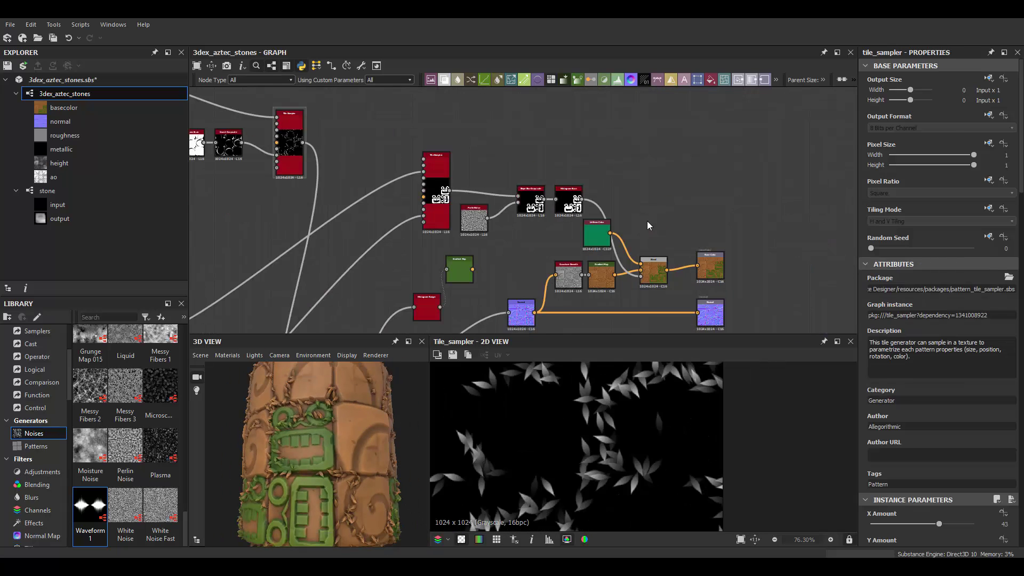
scroll(662, 226, up, 2)
scroll(662, 226, down, 2)
scroll(683, 218, up, 2)
key(space)
key(Return)
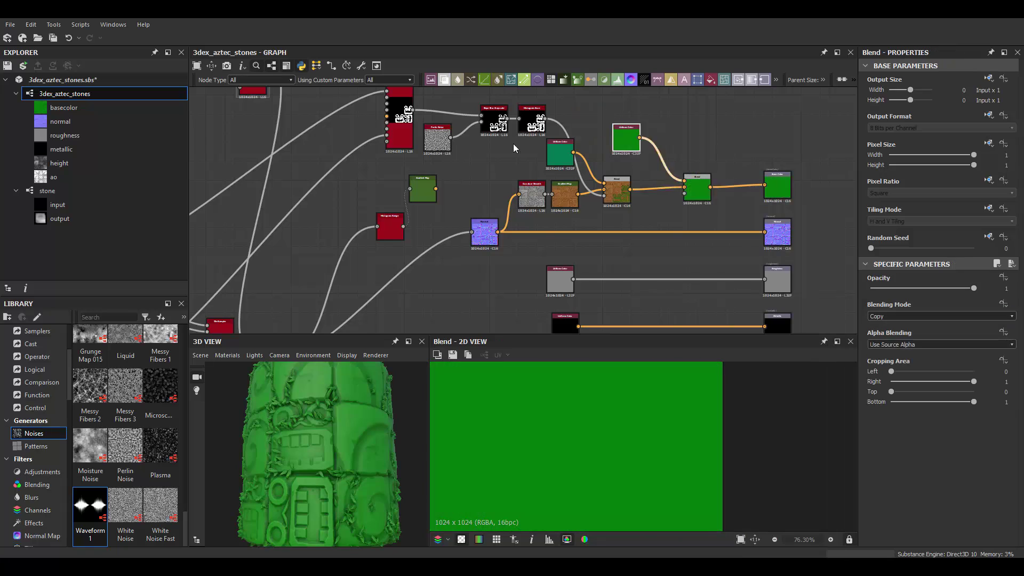
scroll(534, 224, down, 1)
scroll(327, 446, up, 2)
scroll(765, 166, up, 3)
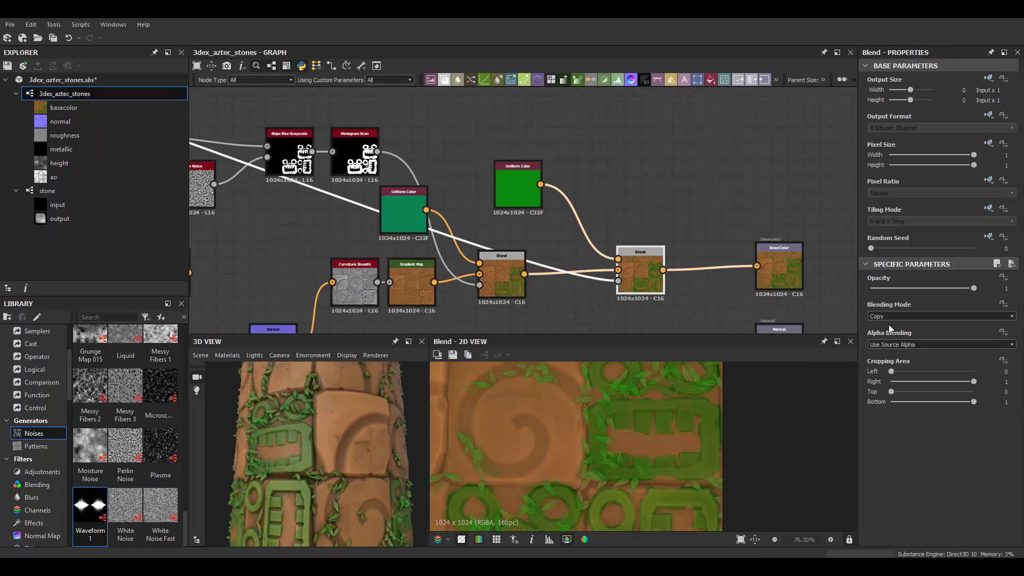
Change the leaf Uniform Color from yellow to green.
double_click(527, 199)
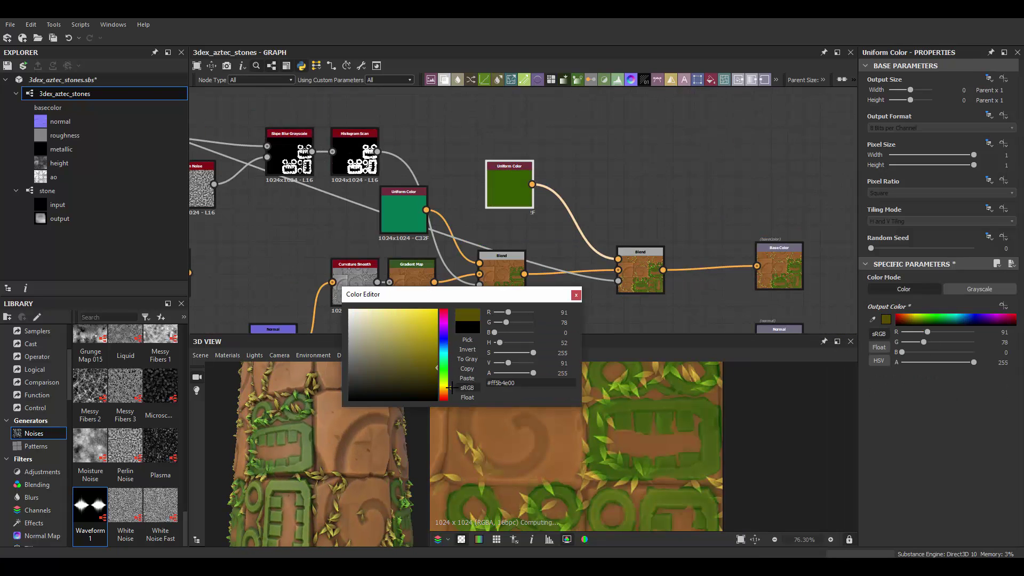
drag(452, 388, 448, 368)
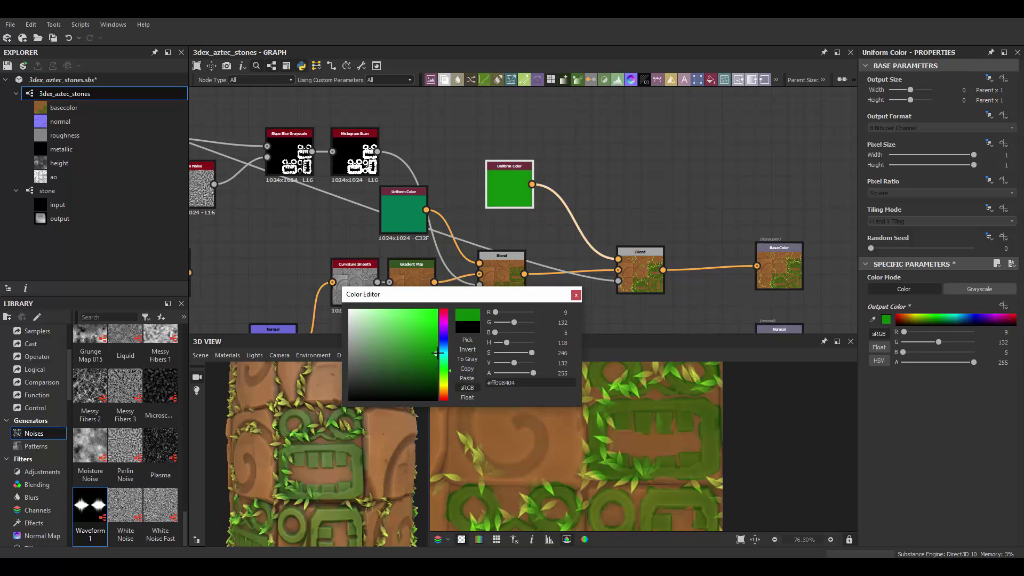
click(640, 269)
scroll(472, 201, down, 3)
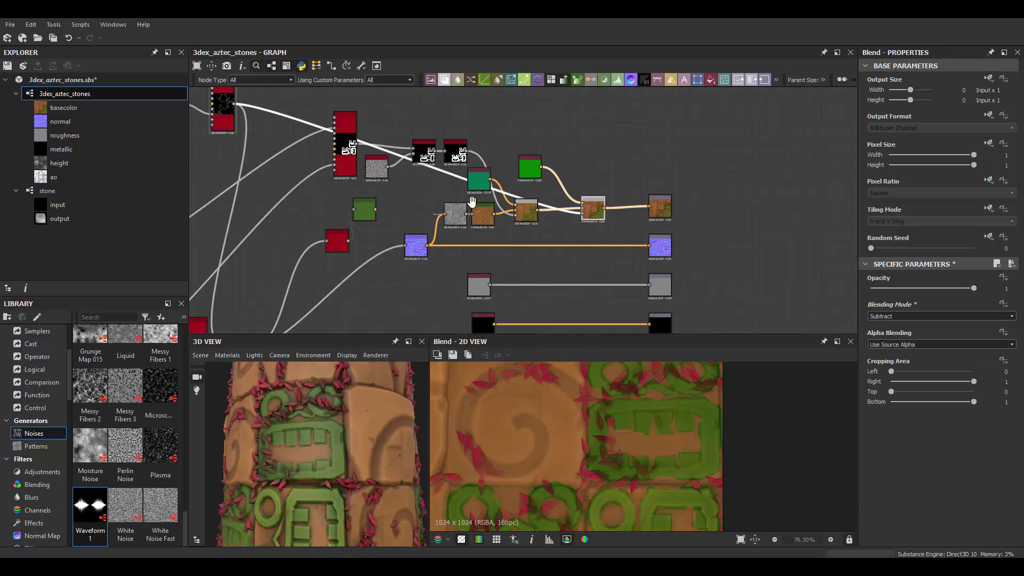
scroll(472, 201, up, 3)
Feed the new Blend with the Tile Sampler and its Histogram Scan as the leaf mask.
drag(551, 210, 583, 213)
click(597, 216)
drag(237, 178, 585, 204)
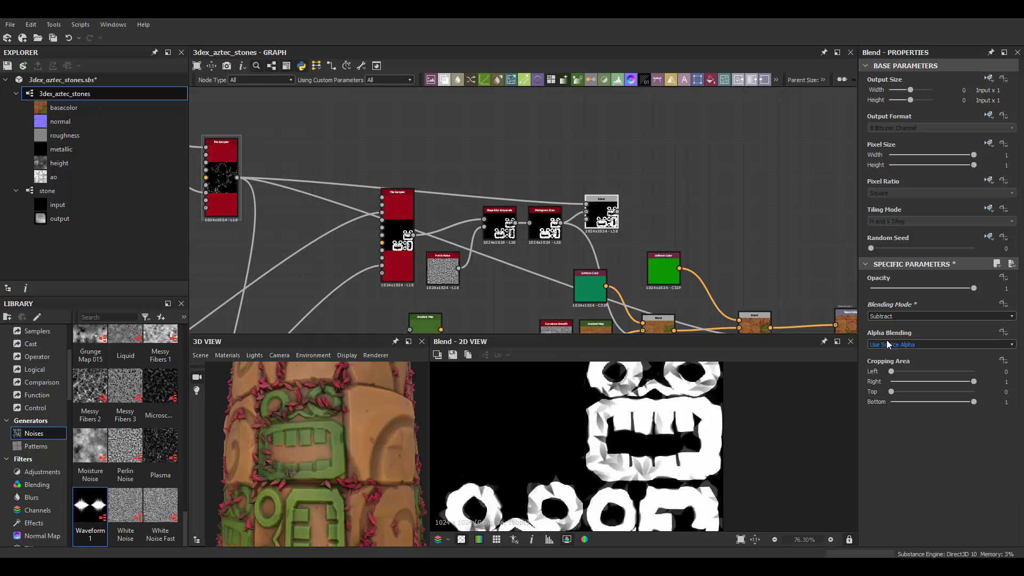
scroll(472, 213, down, 2)
scroll(513, 225, up, 3)
click(508, 203)
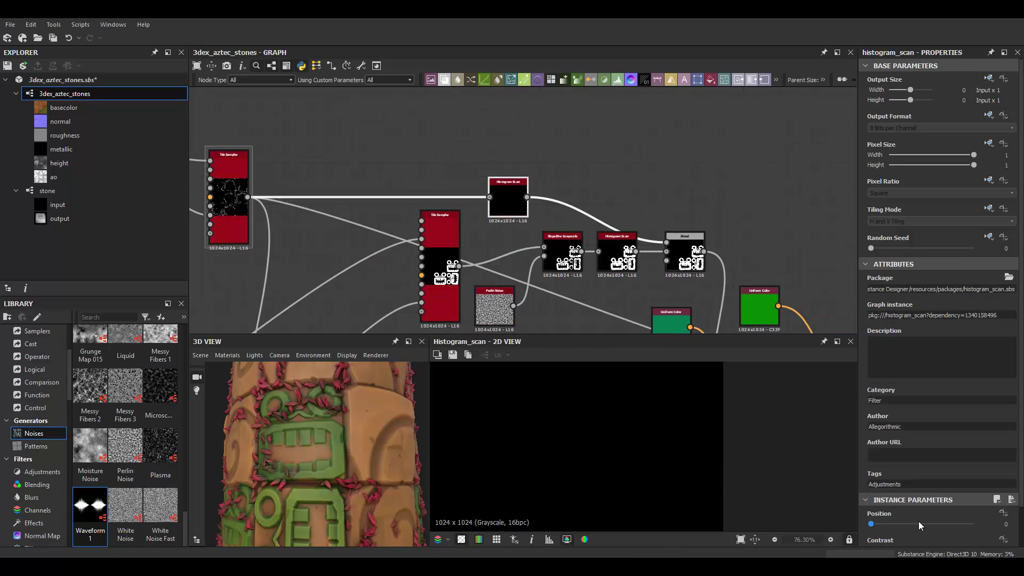
scroll(642, 207, down, 2)
scroll(643, 207, up, 2)
Set the second leaf Uniform Color to pure red in the Color Editor.
click(655, 248)
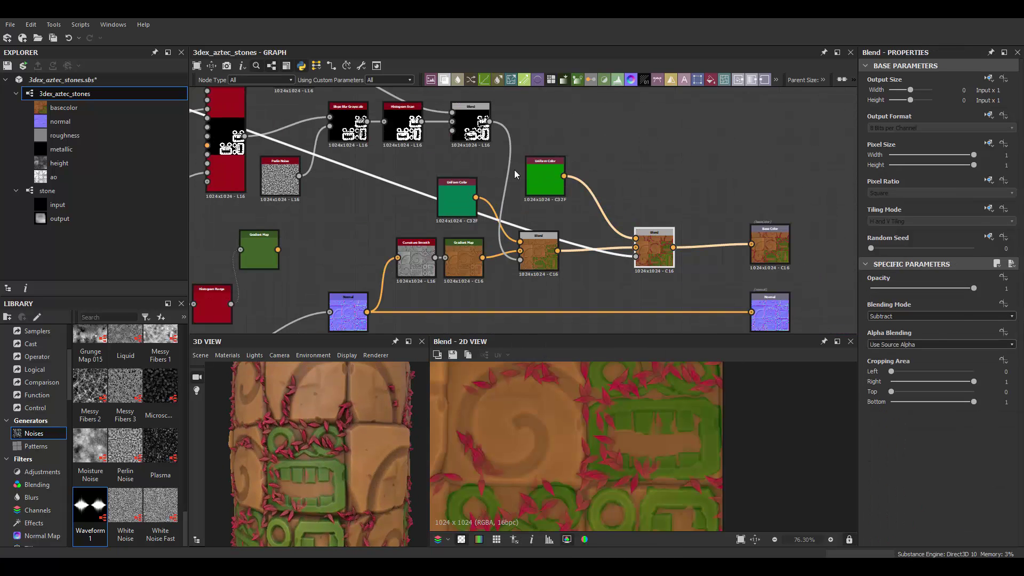
click(544, 176)
click(886, 319)
click(444, 342)
drag(445, 341, 444, 359)
mouse_move(278, 427)
mouse_down()
mouse_move(334, 463)
mouse_move(317, 451)
mouse_move(309, 481)
mouse_up()
click(444, 331)
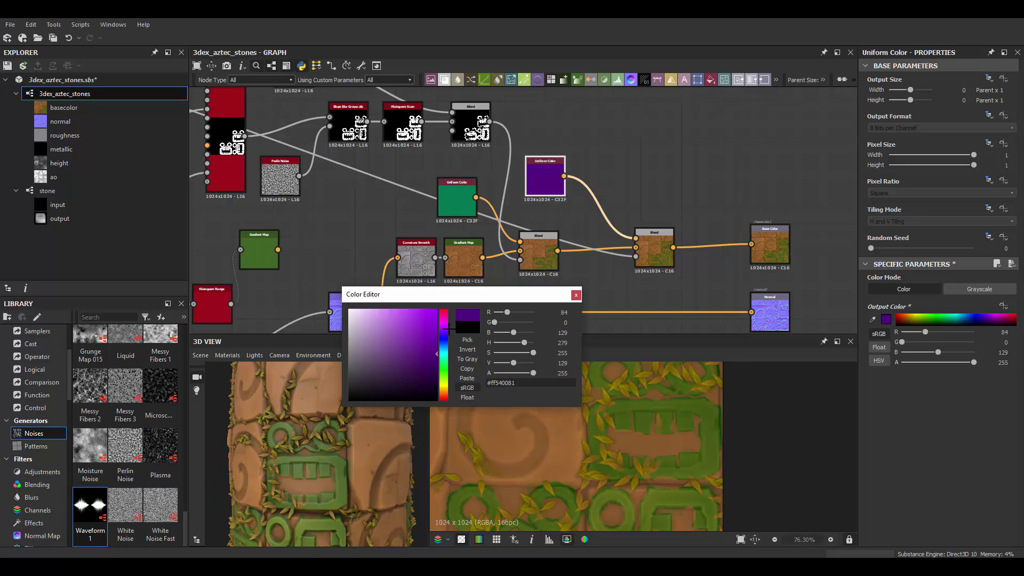
drag(436, 337, 437, 310)
mouse_move(384, 458)
mouse_down()
mouse_move(318, 475)
mouse_move(369, 451)
mouse_move(330, 457)
mouse_move(274, 440)
mouse_up()
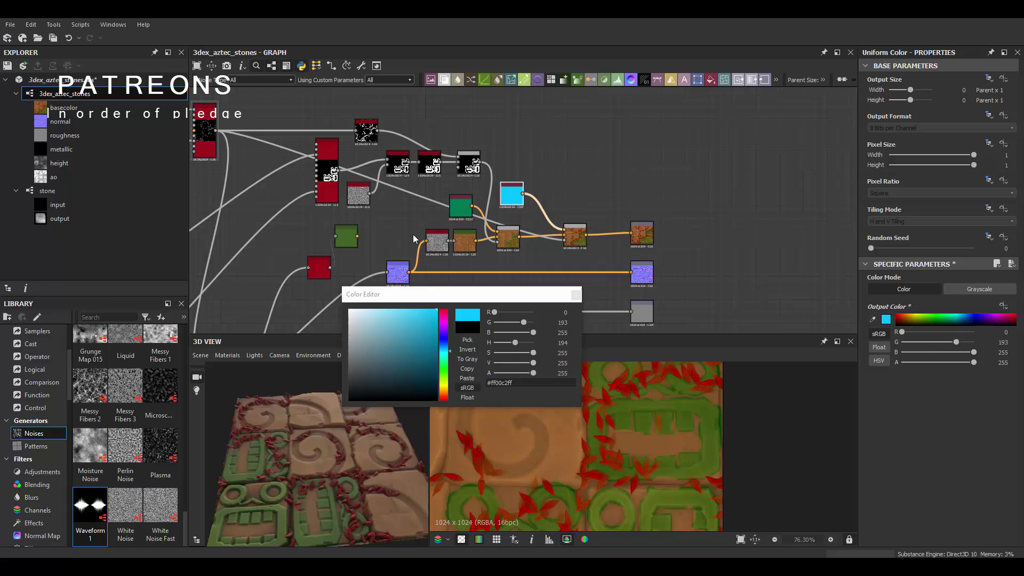
drag(443, 351, 443, 309)
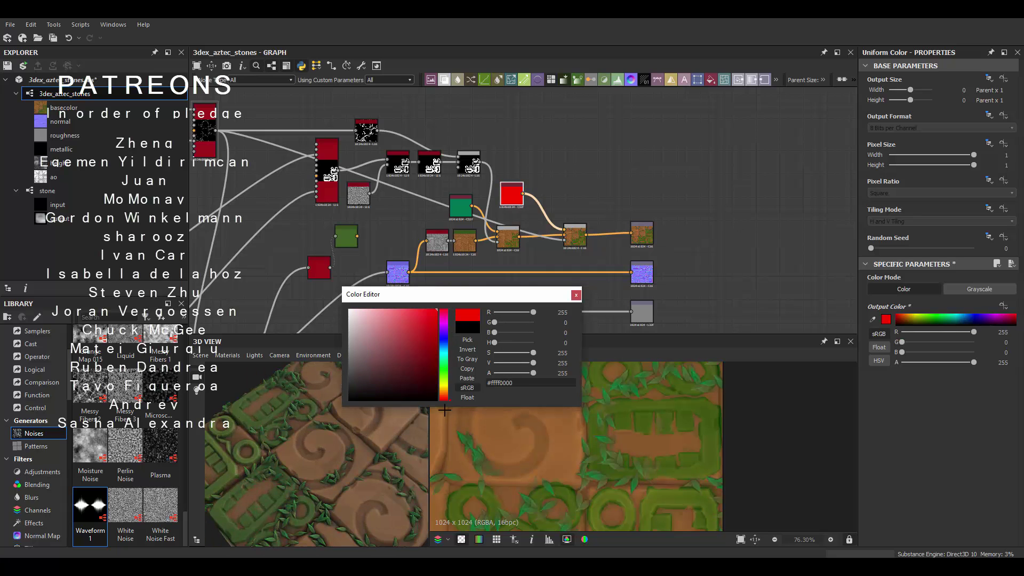
mouse_move(341, 458)
mouse_down()
mouse_move(380, 457)
mouse_move(307, 459)
mouse_up()
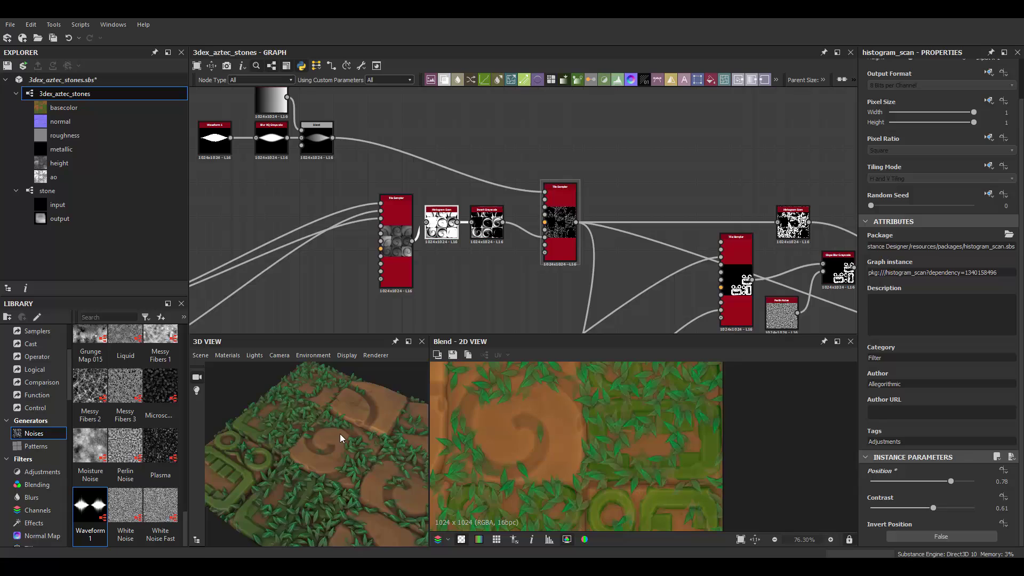
Give the leaf Tile Sampler a Y Amount of 20 and Rotation Random of 0.6.
scroll(567, 215, up, 2)
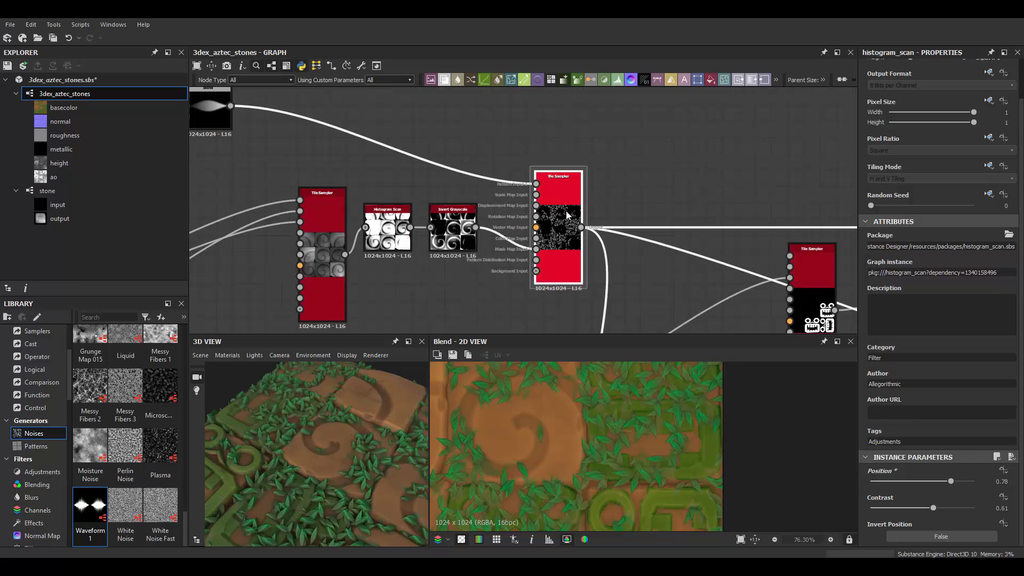
drag(906, 509, 903, 508)
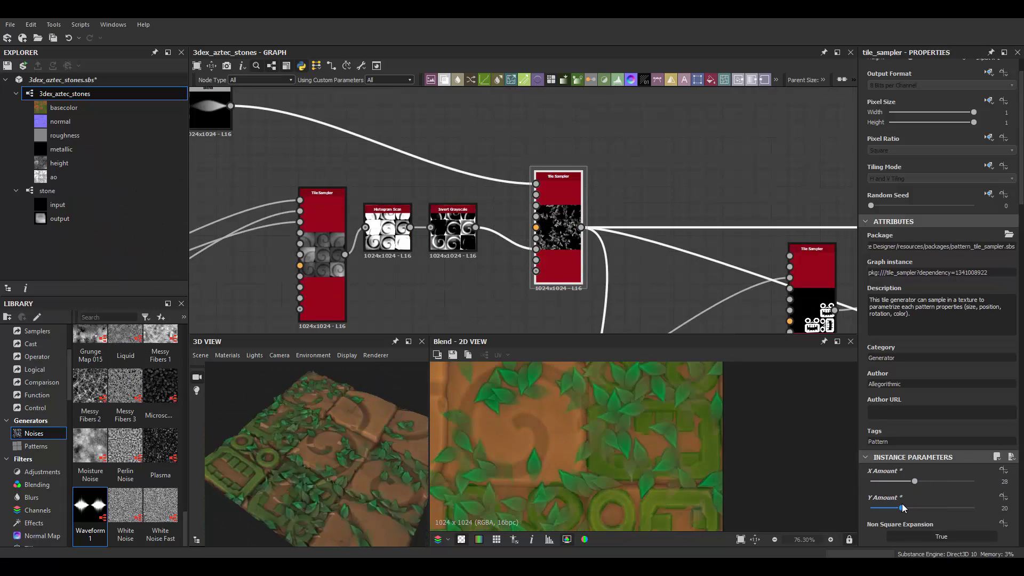
scroll(587, 448, down, 3)
drag(343, 430, 347, 465)
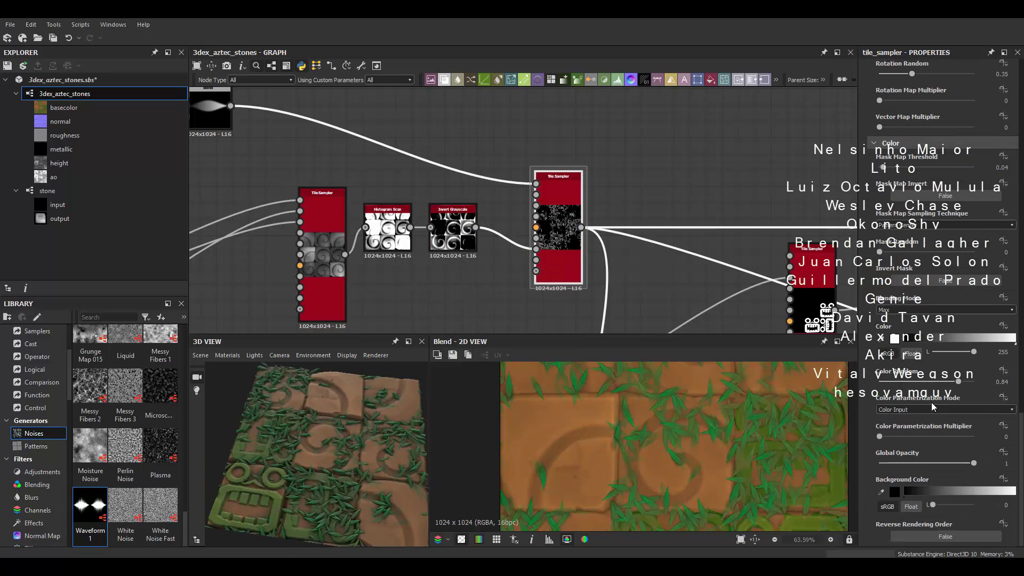
scroll(924, 380, up, 5)
click(937, 361)
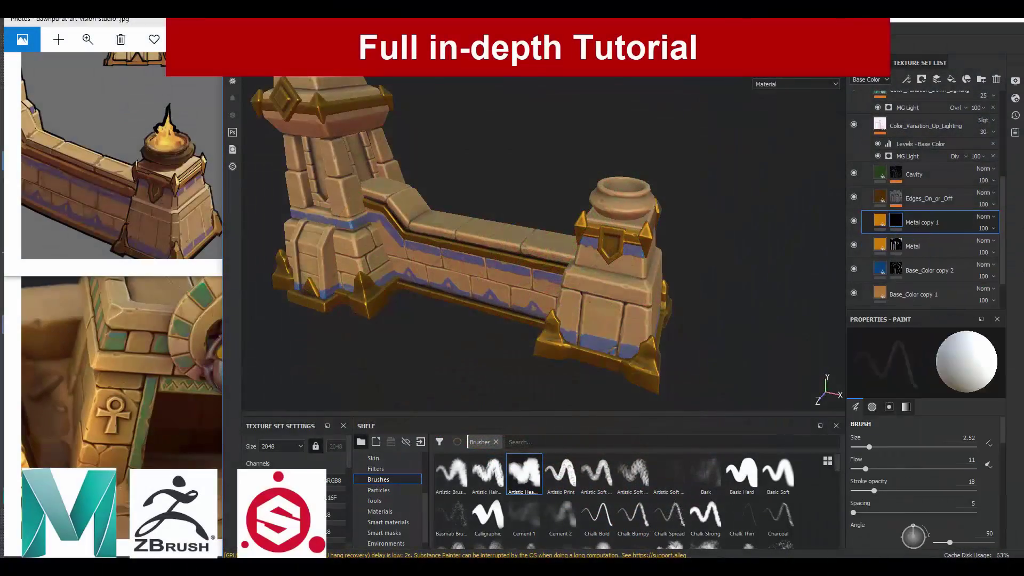
Recolour the Metal copy 1 layer's Base Color to a dark red-brown and review the wall.
click(922, 398)
click(968, 507)
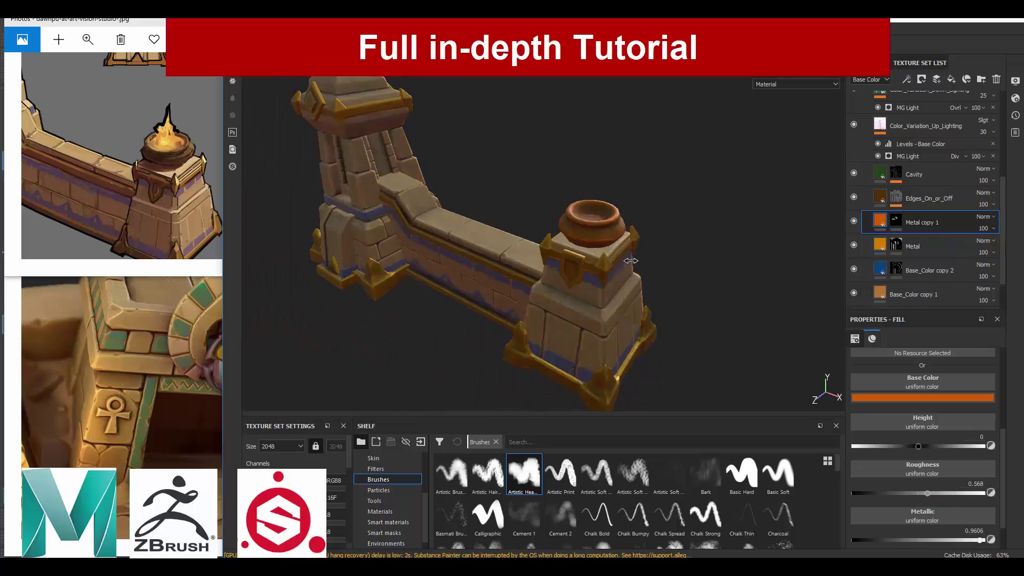
scroll(631, 260, up, 3)
scroll(938, 499, down, 2)
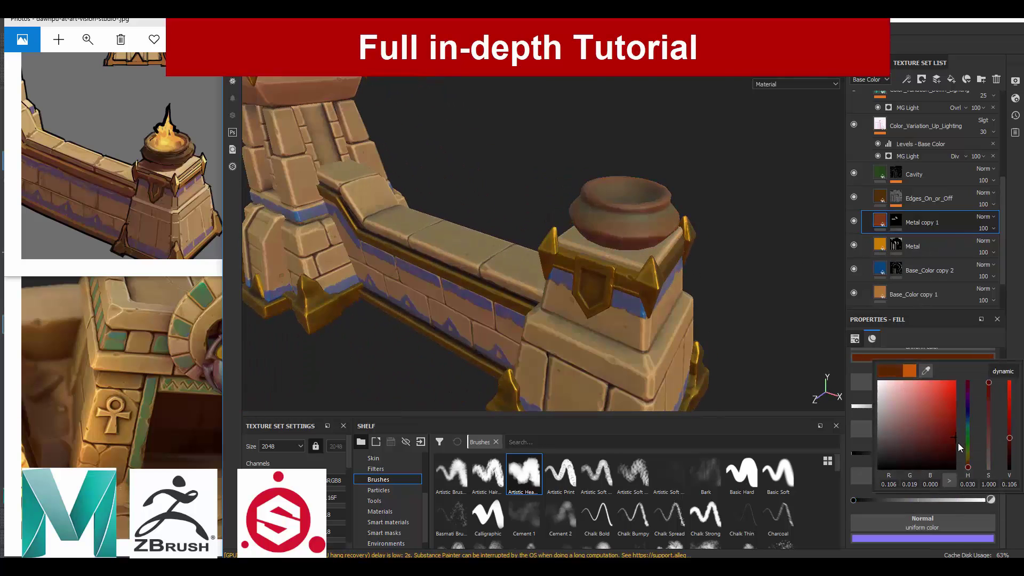
alt+drag(613, 240, 666, 209)
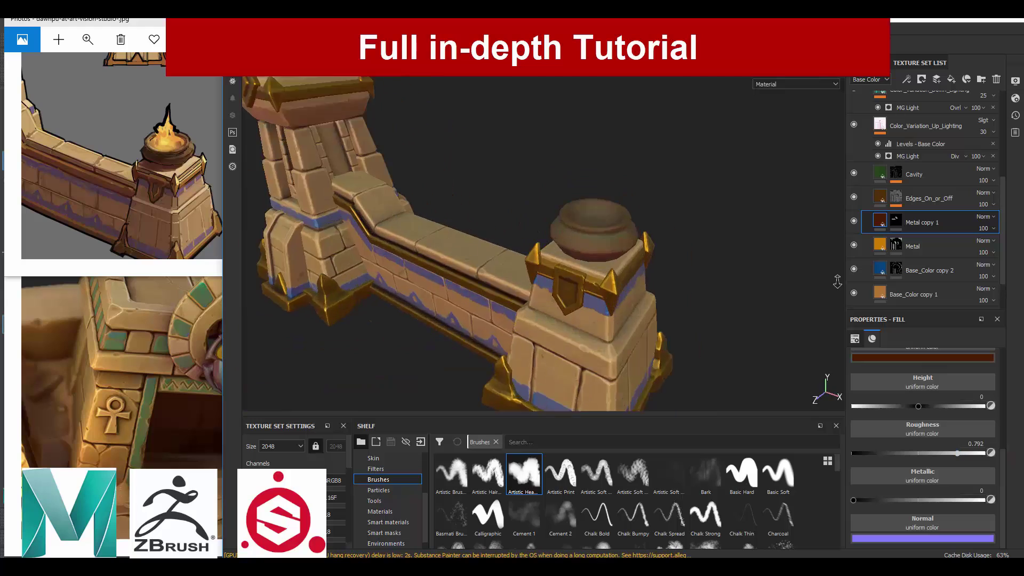
alt+drag(533, 240, 614, 224)
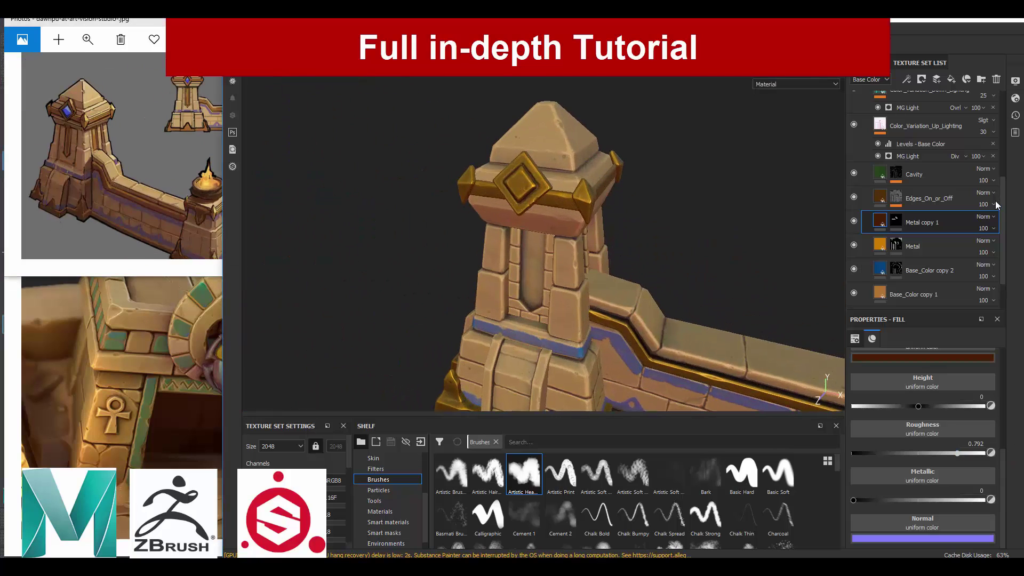